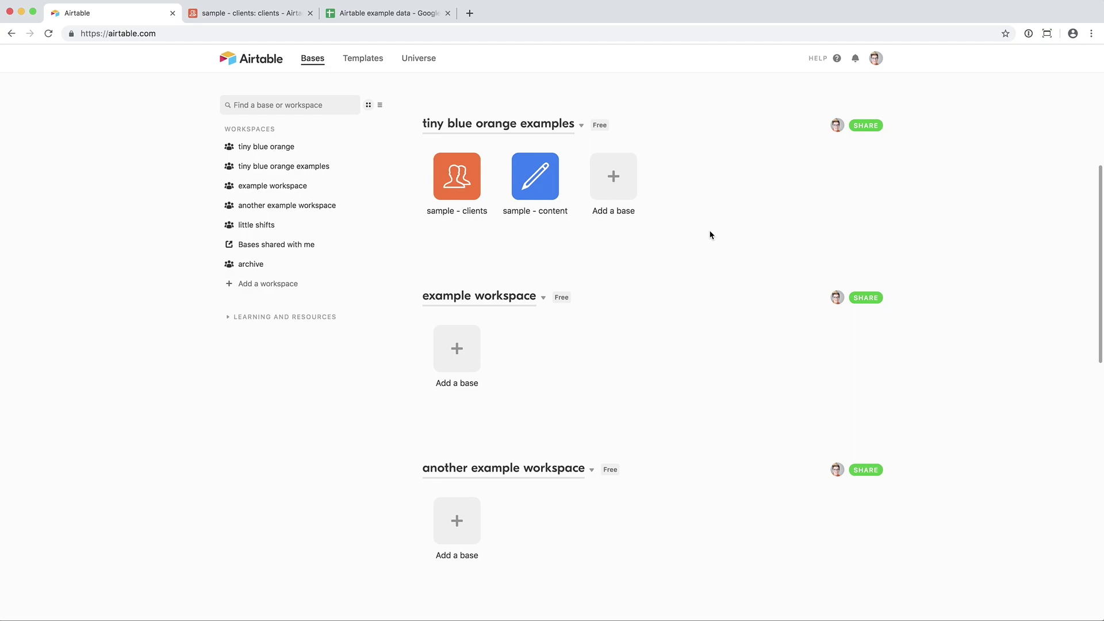
Step: Create a blank base from scratch, delete it, and return to the sample - clients base
click(616, 183)
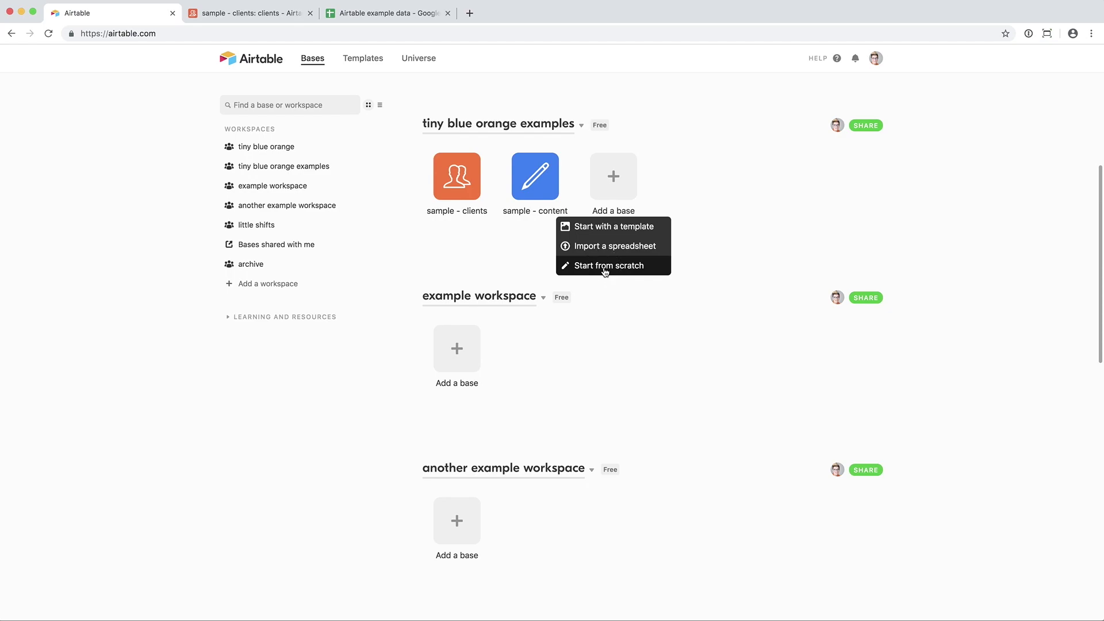
click(606, 267)
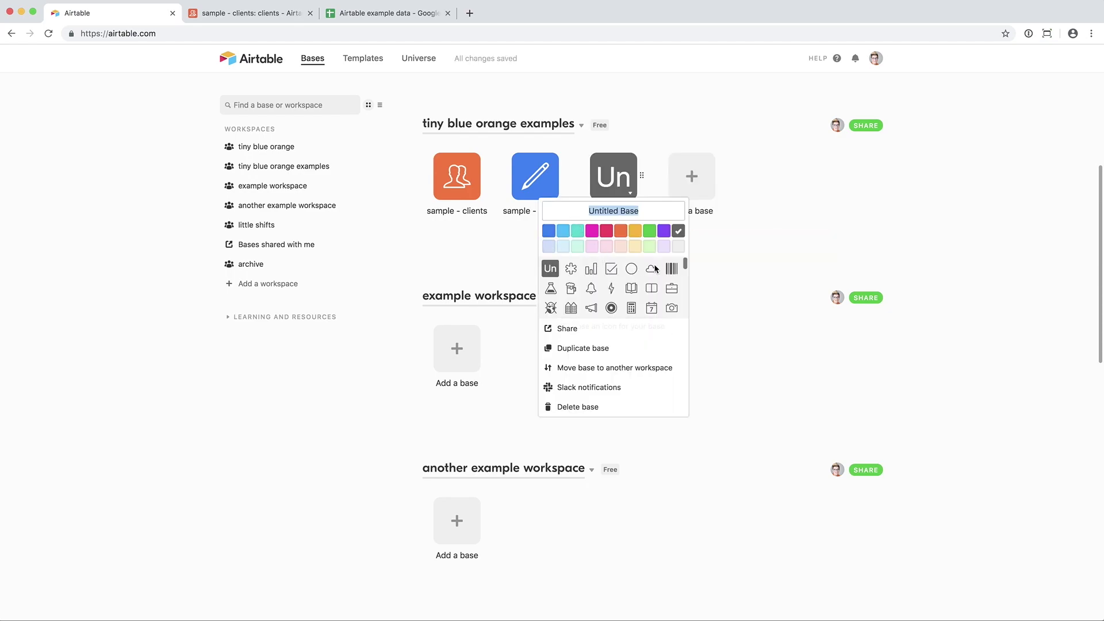
scroll(616, 290, down, 5)
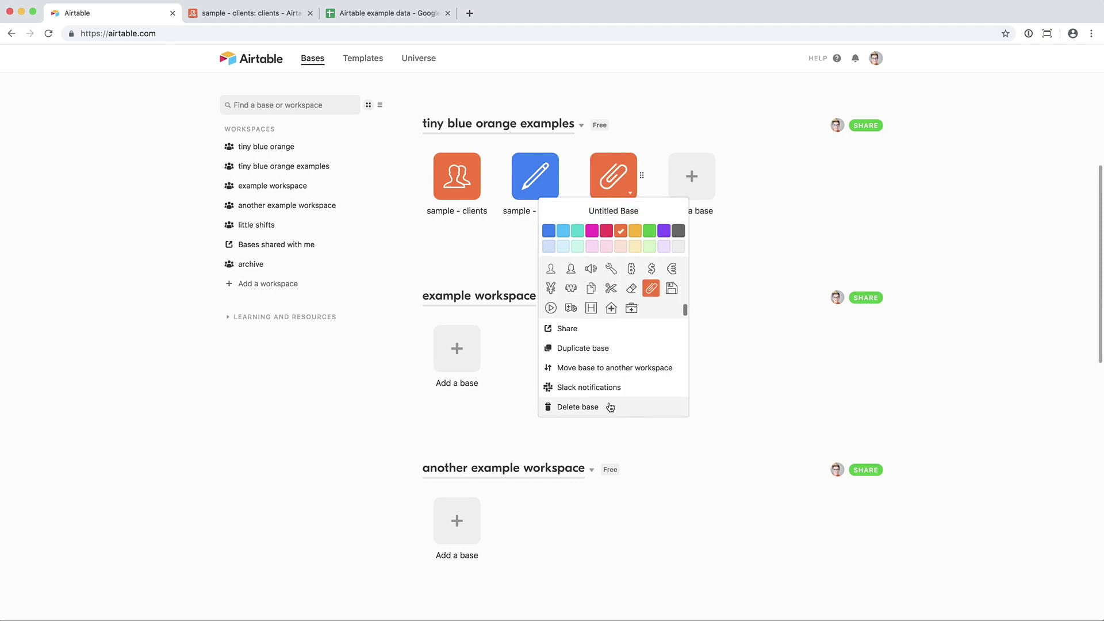
click(609, 409)
click(686, 281)
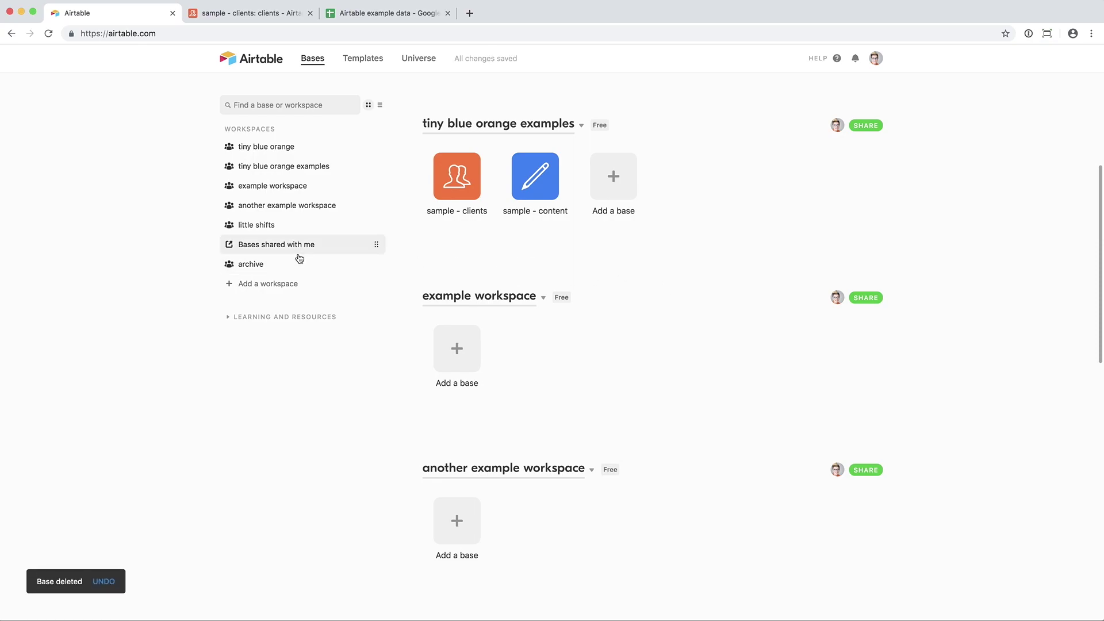
click(253, 13)
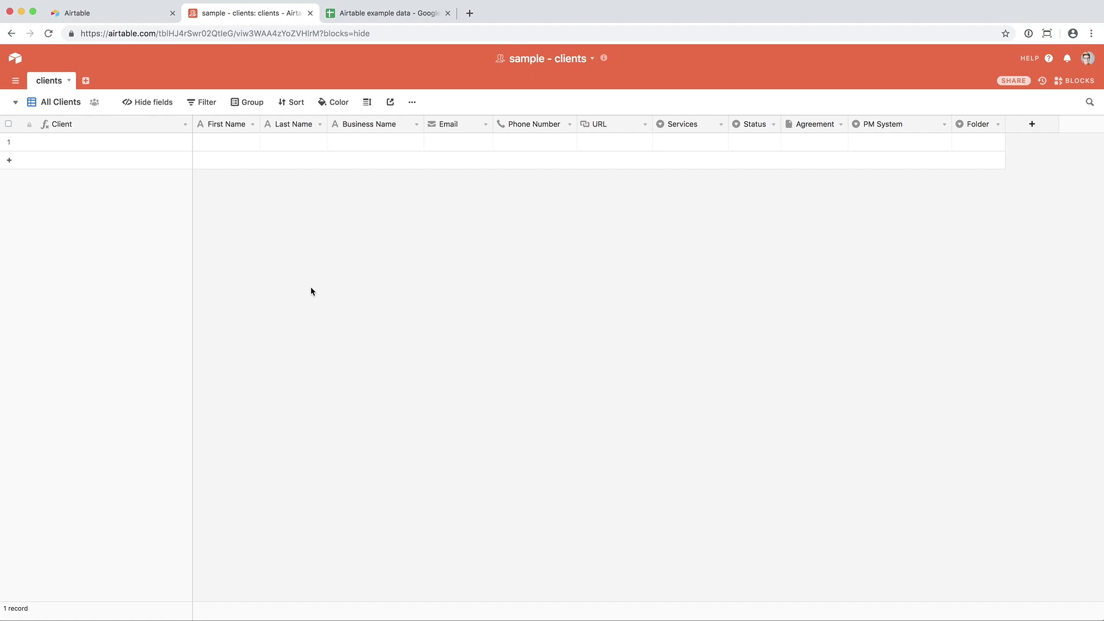
Step: Create a 'Field Name' column, keeping Single line text as its type
click(1033, 126)
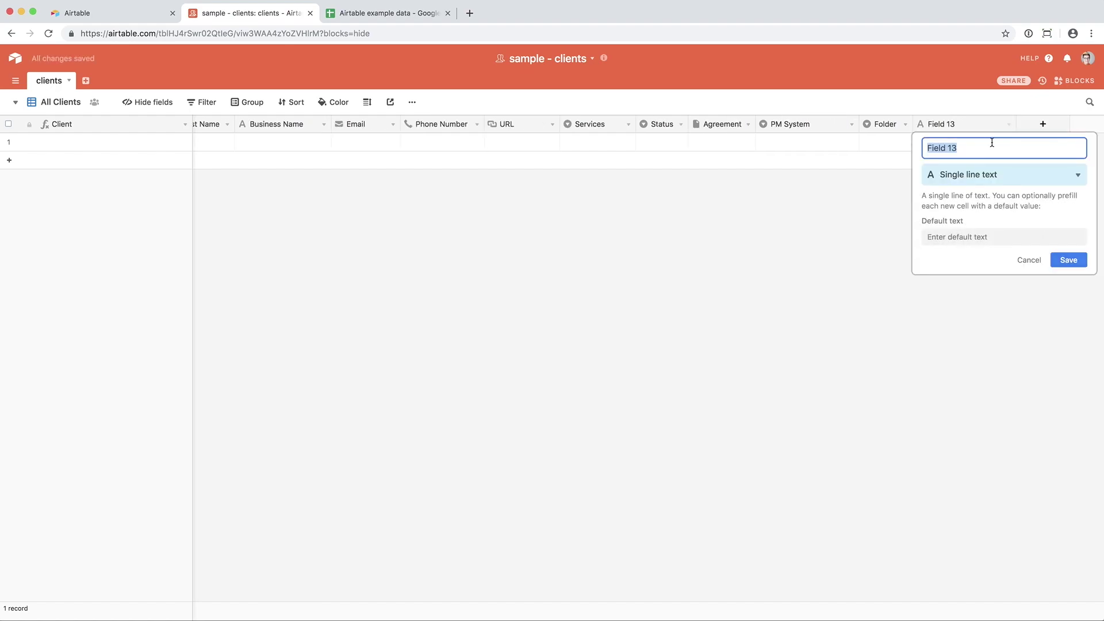
text(Field Name)
click(978, 174)
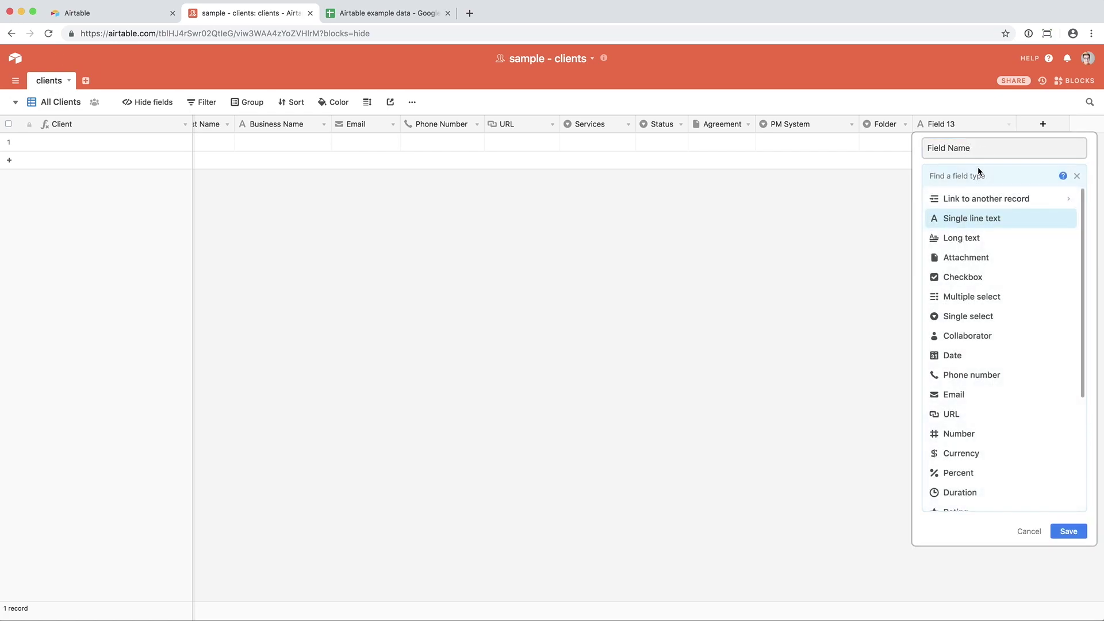
scroll(989, 361, down, 5)
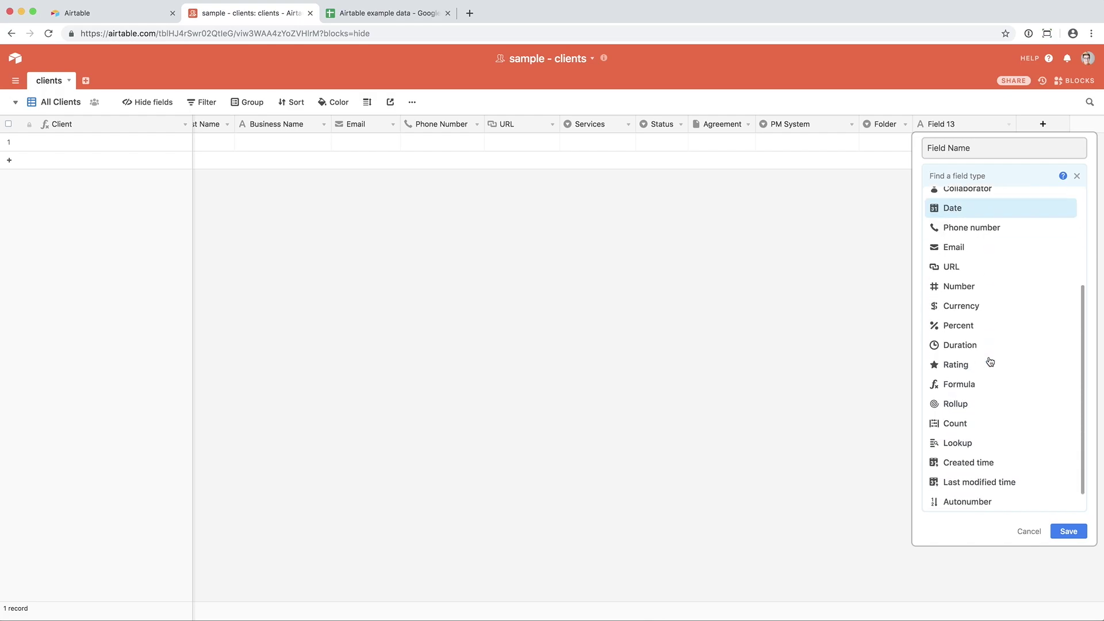
scroll(989, 362, up, 5)
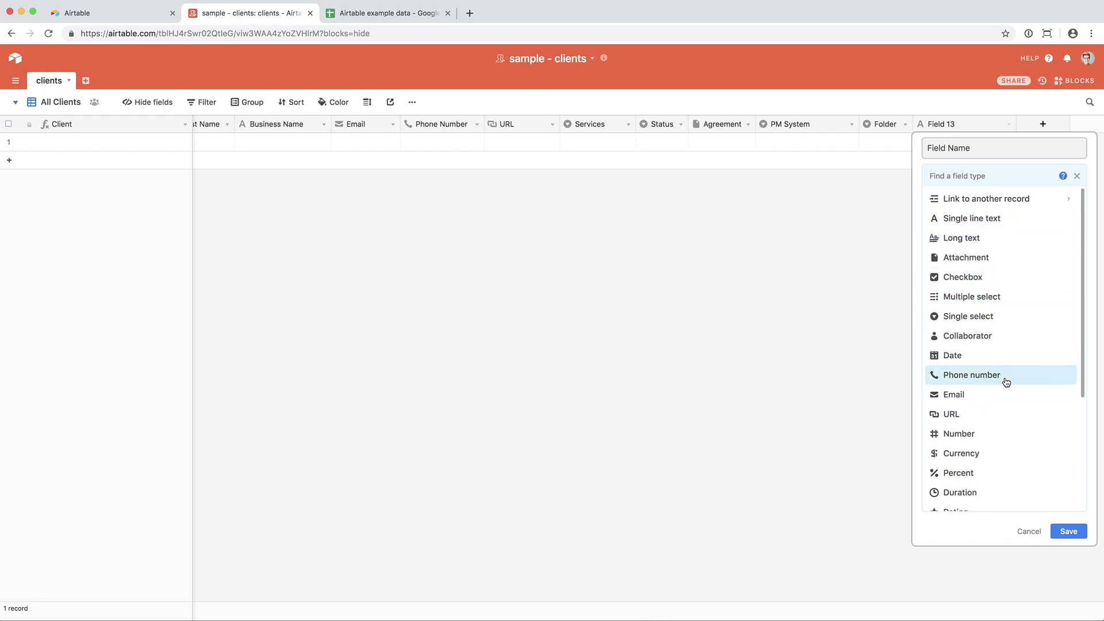
scroll(1006, 382, down, 5)
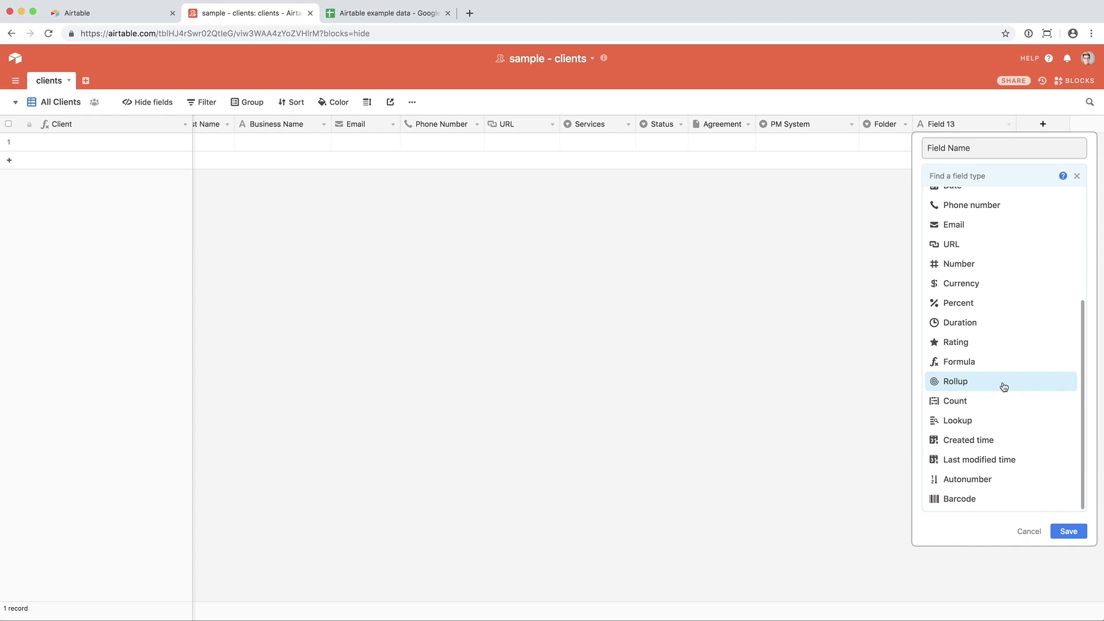
scroll(1005, 422, up, 1)
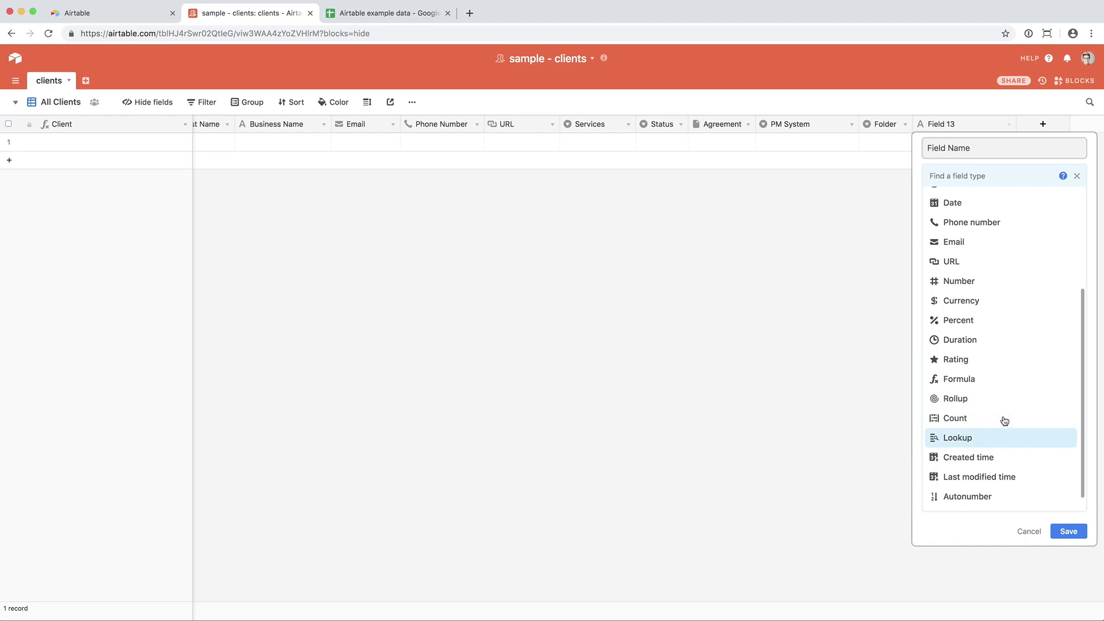
scroll(1005, 422, up, 5)
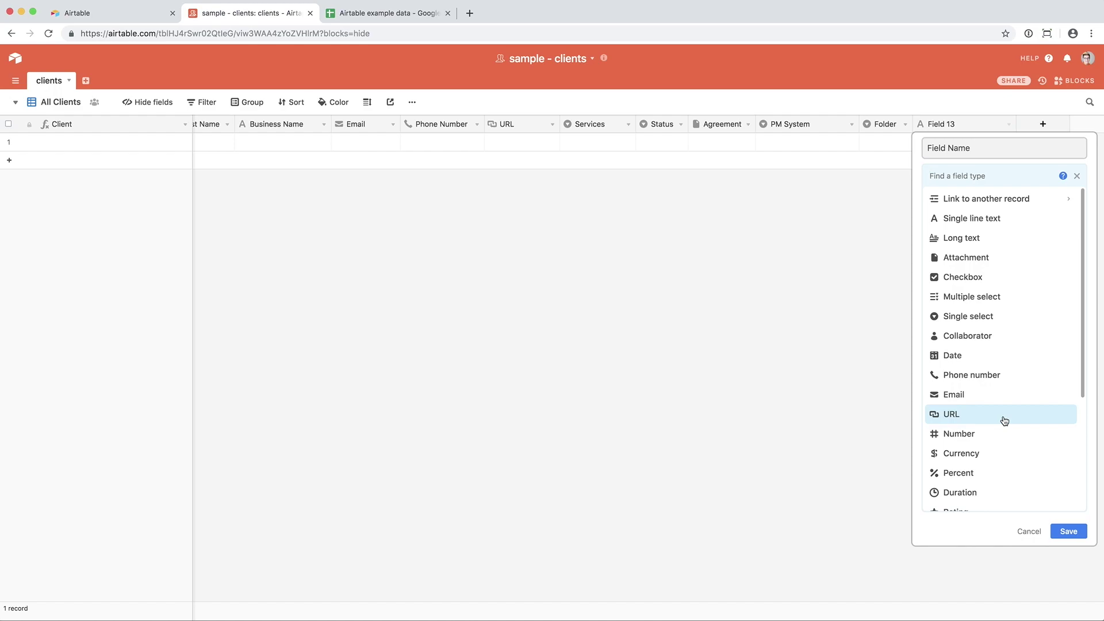
key(Return)
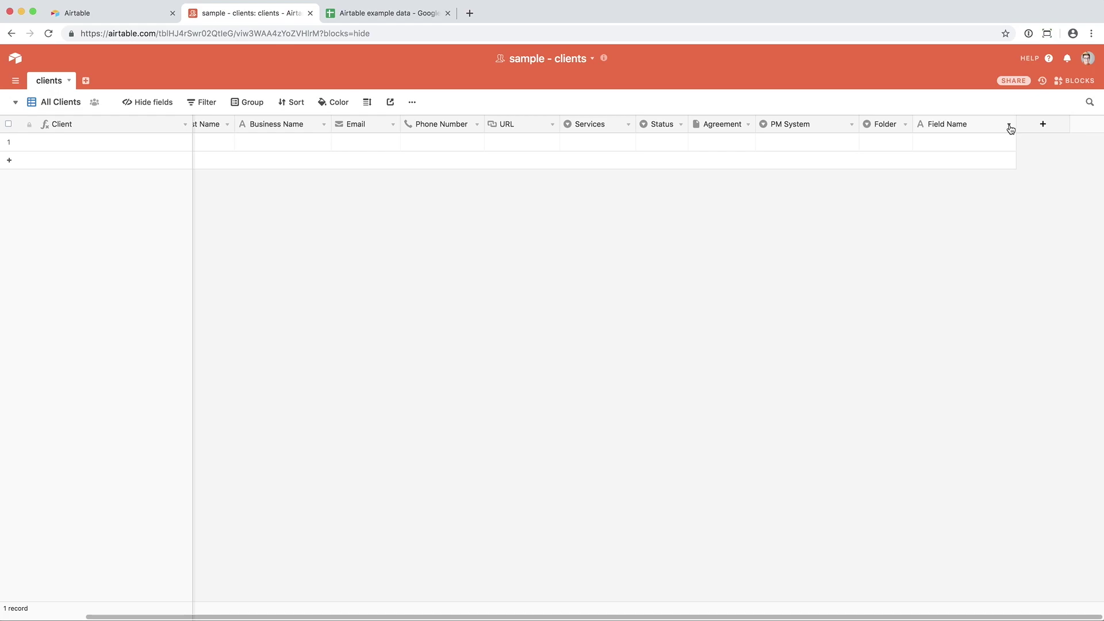
Step: Delete the Field Name column, undo the deletion, then redo it
click(1010, 126)
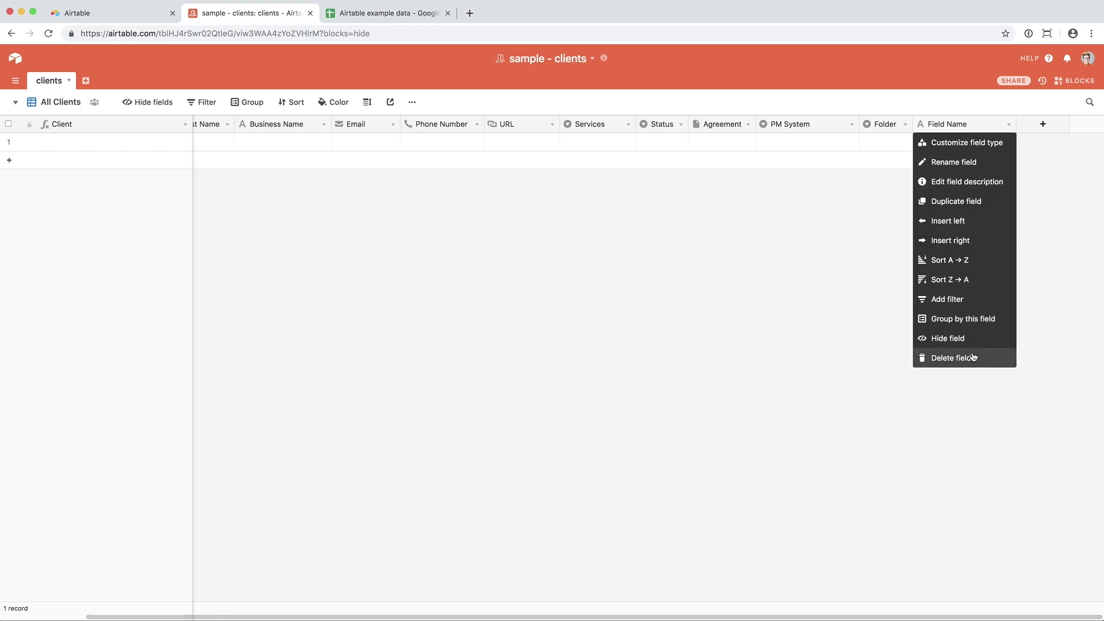
click(943, 359)
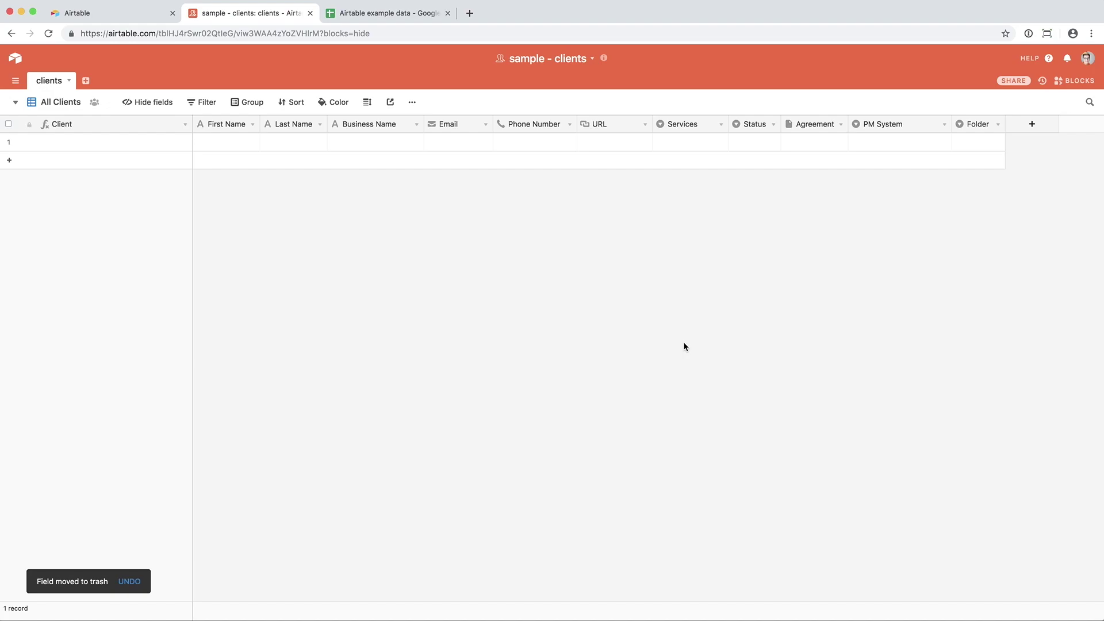
key(super+z)
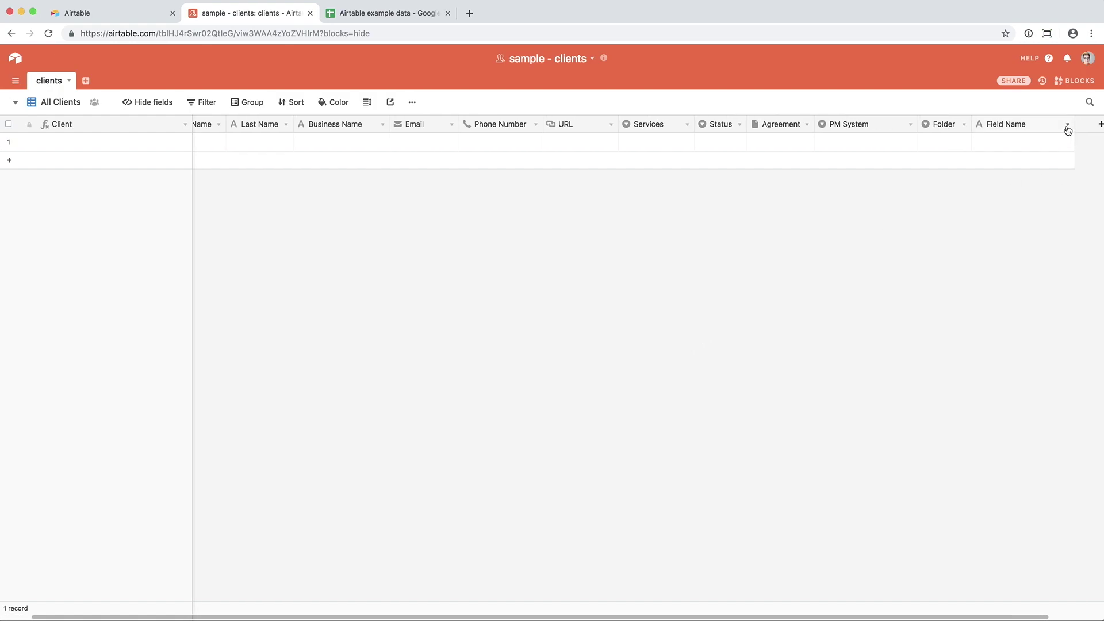
key(super+shift+z)
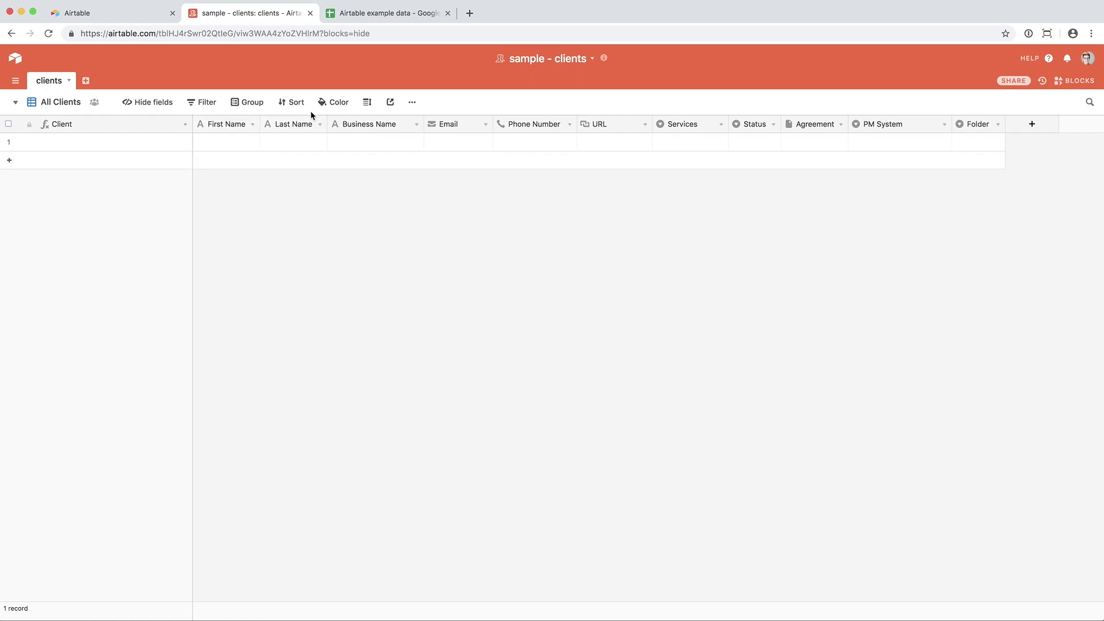
click(251, 127)
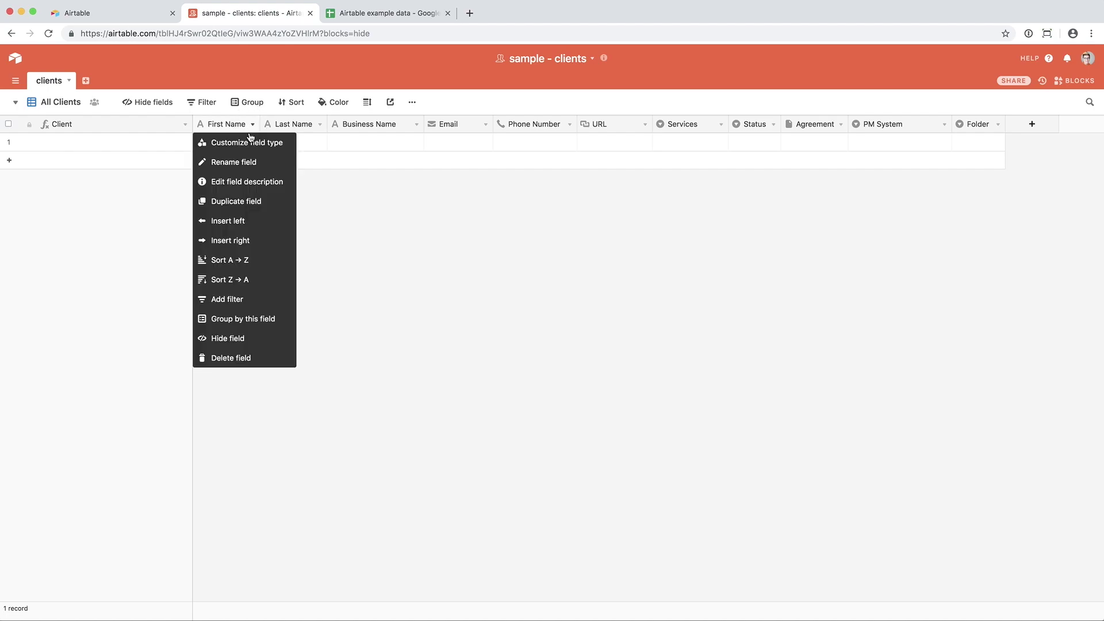
click(249, 140)
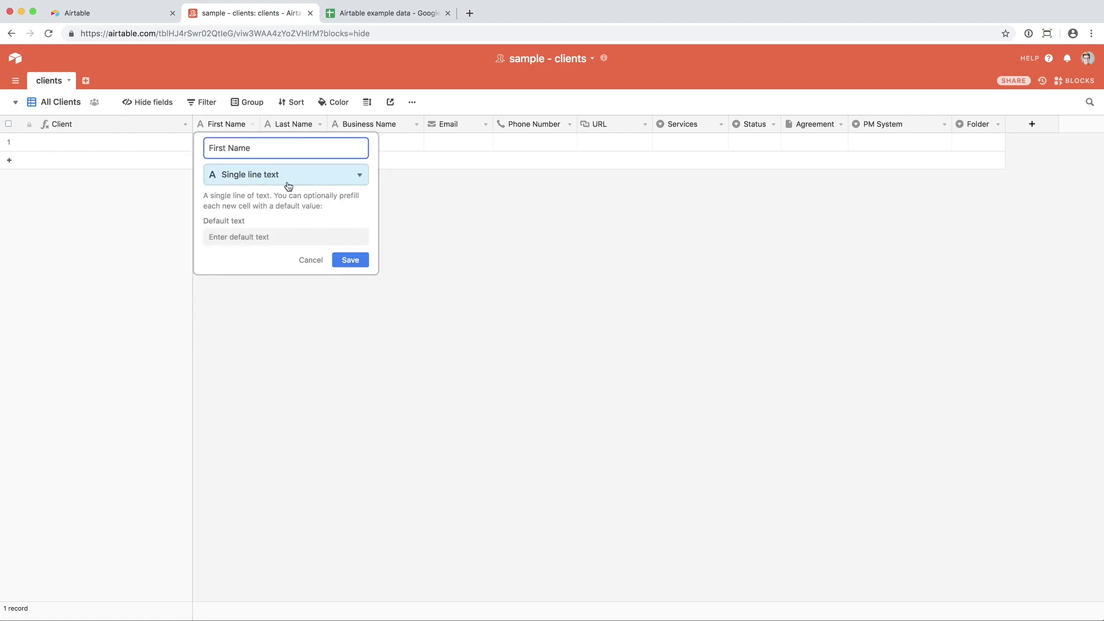
click(311, 260)
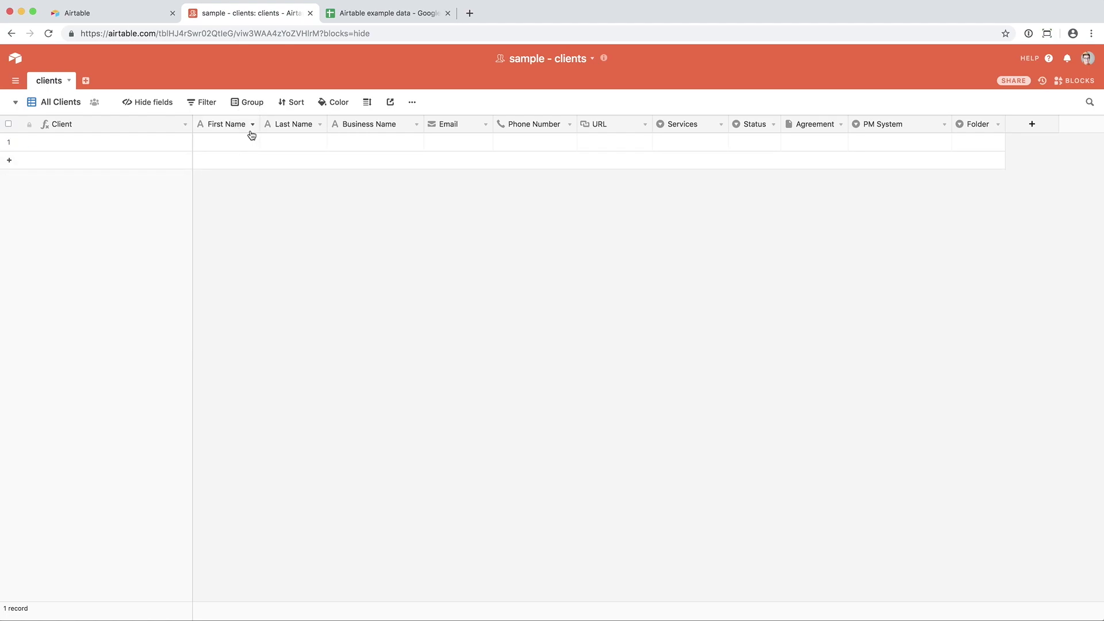
click(319, 124)
click(302, 143)
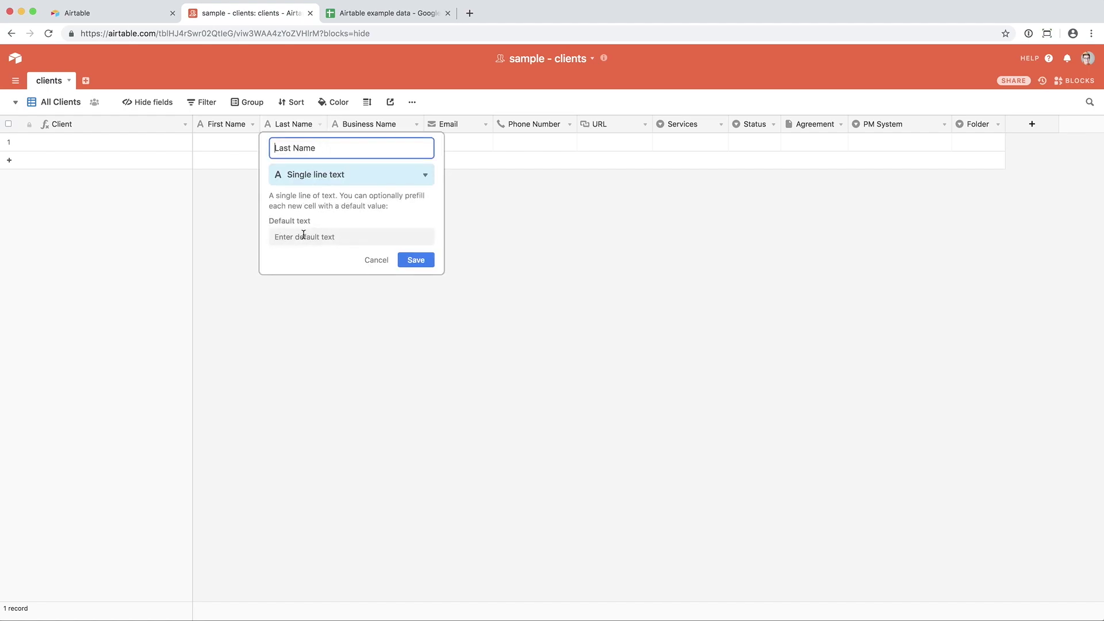
click(370, 261)
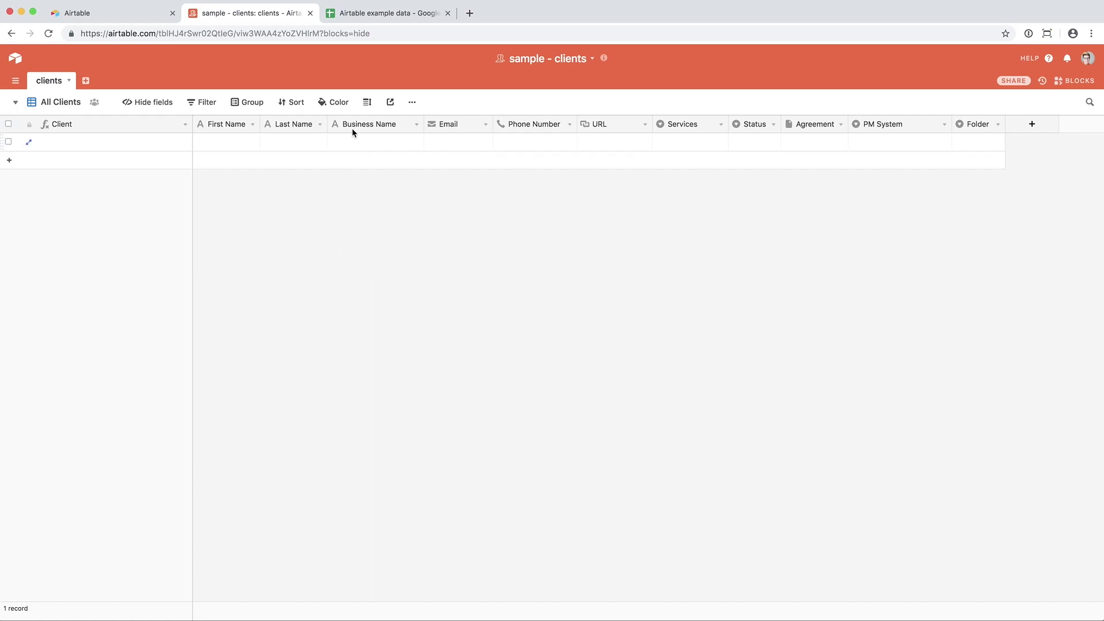
click(416, 126)
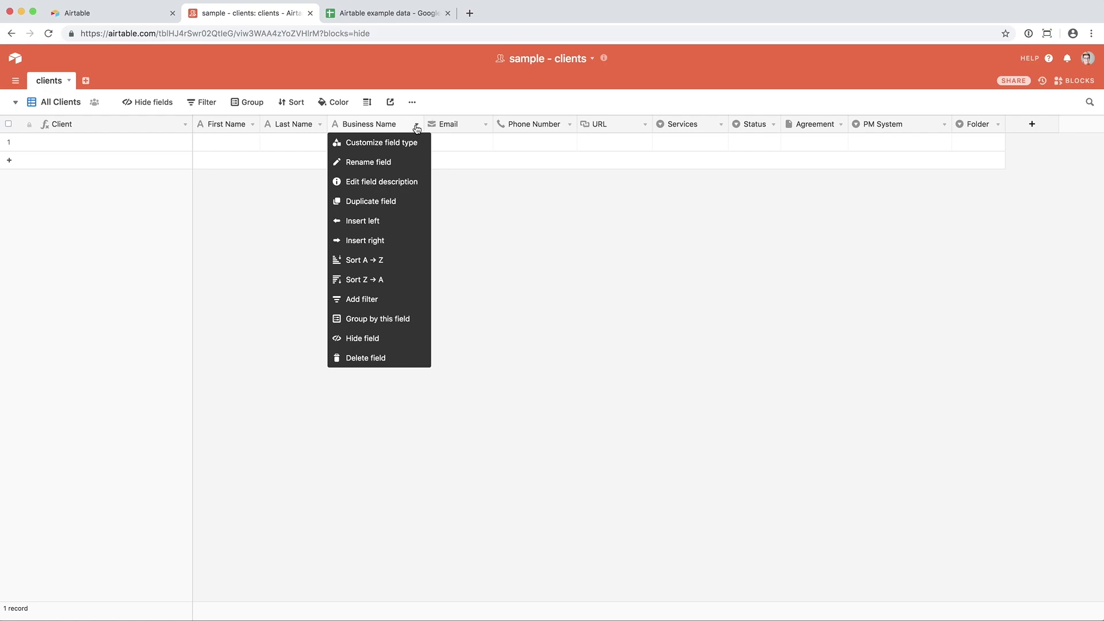
click(487, 212)
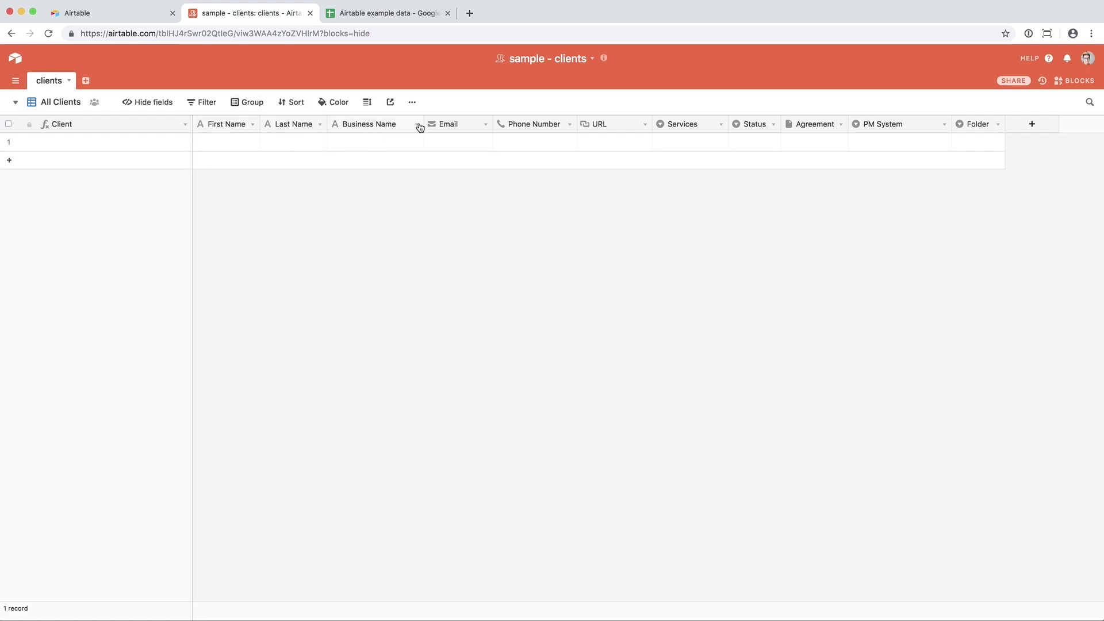
click(483, 126)
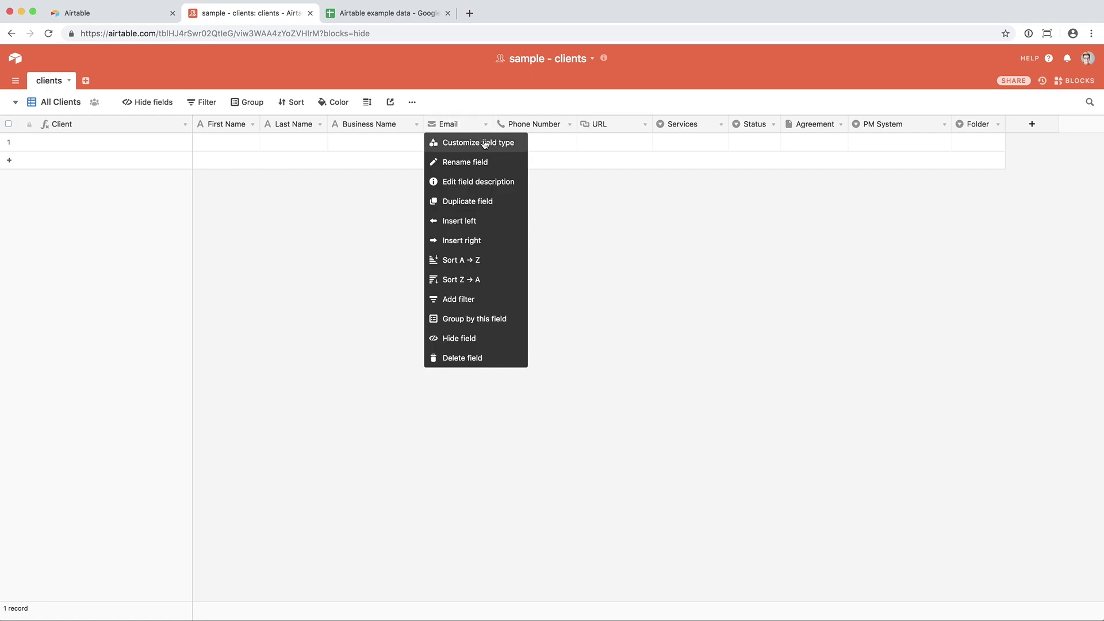
click(493, 141)
click(491, 180)
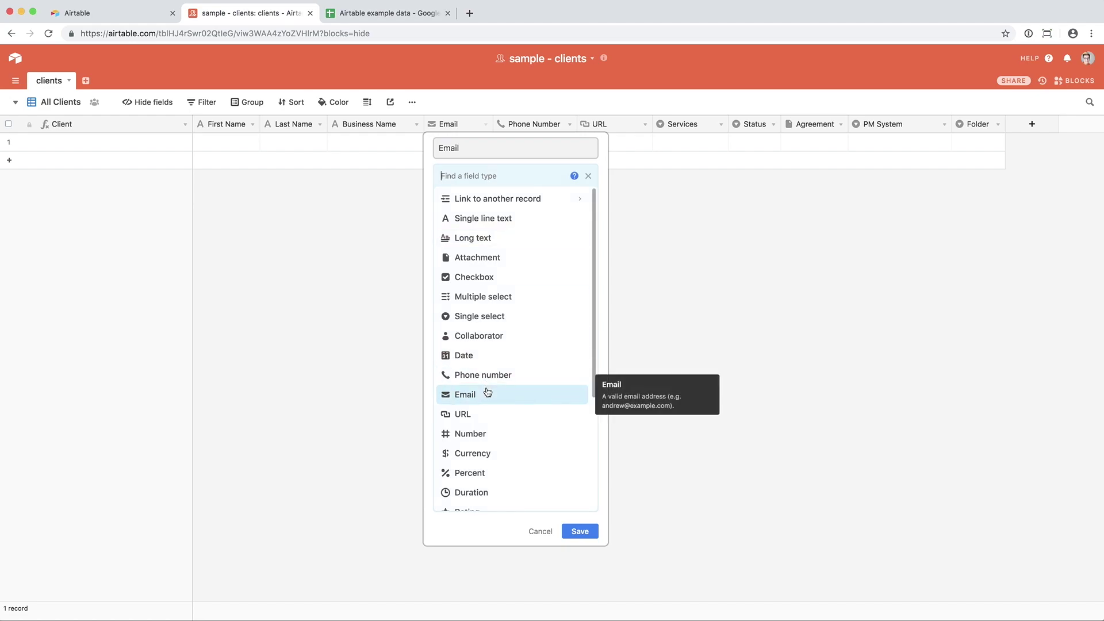
click(580, 531)
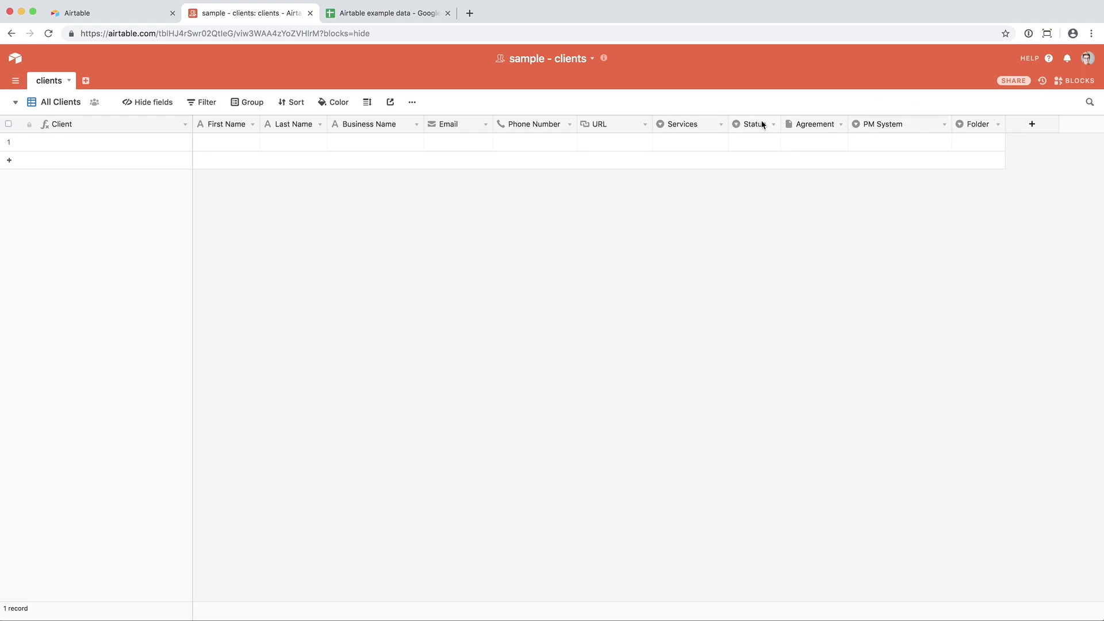
Step: Keep Services a single select, toggle Colored options off and on, and save
click(720, 124)
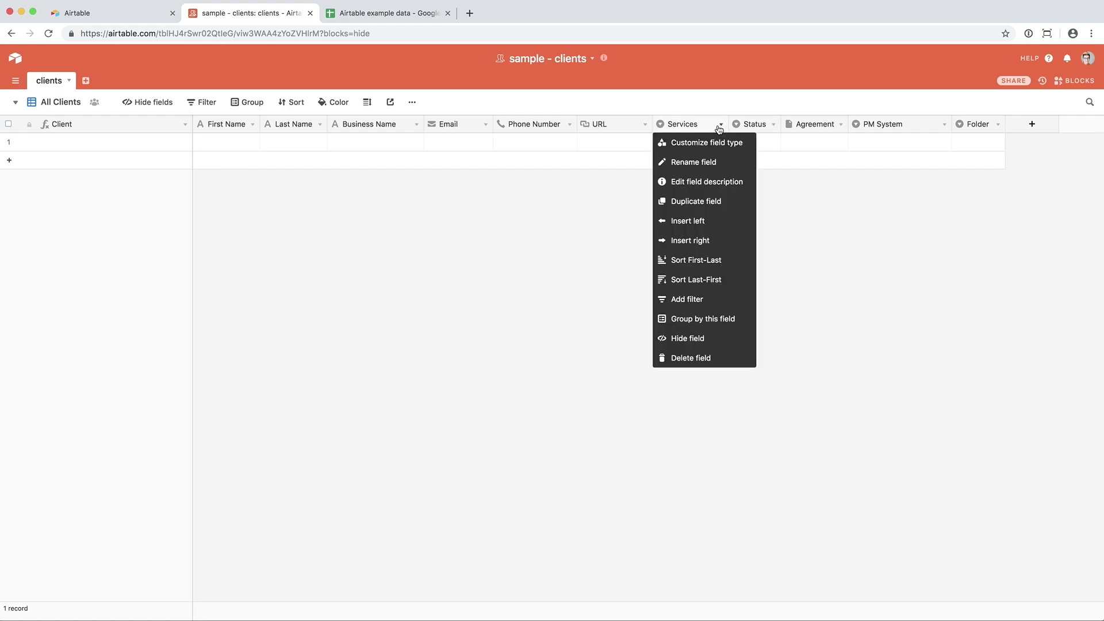
click(717, 141)
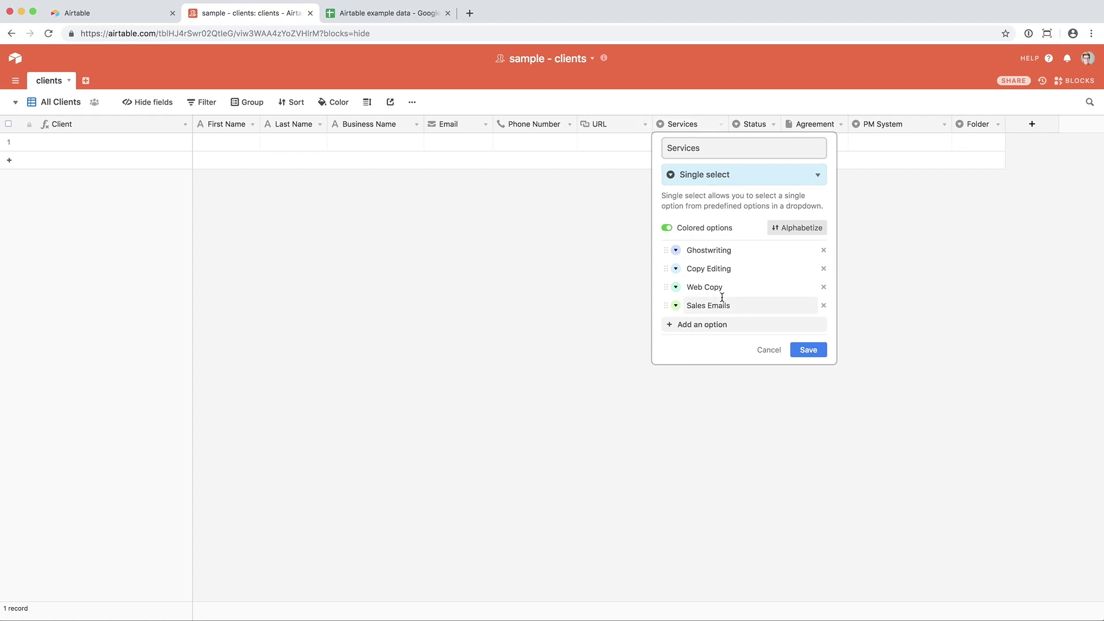
click(727, 176)
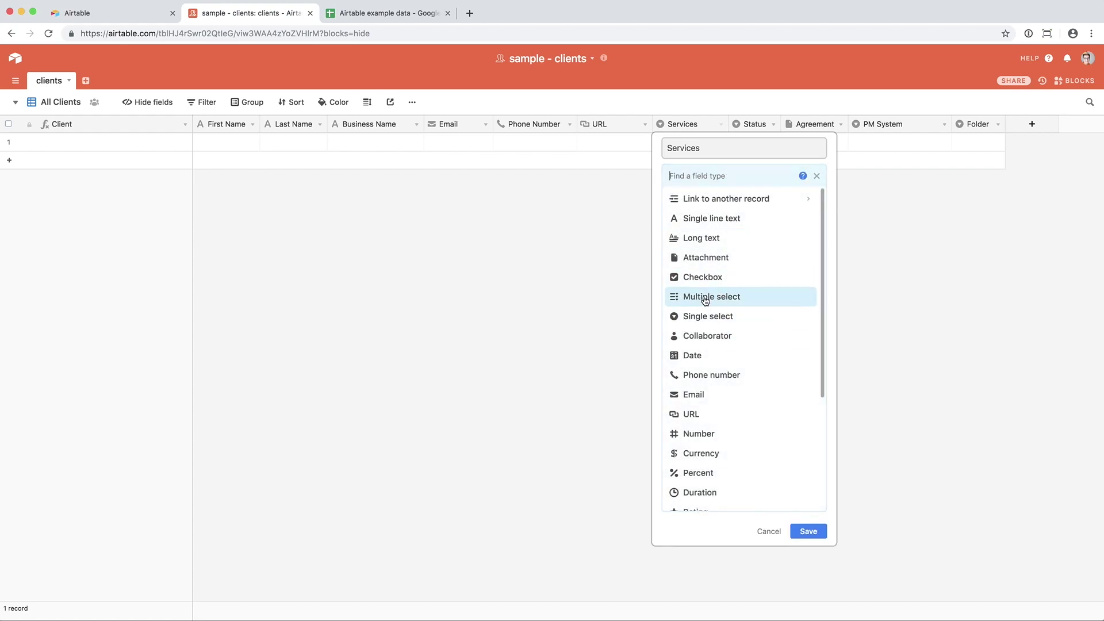
click(724, 317)
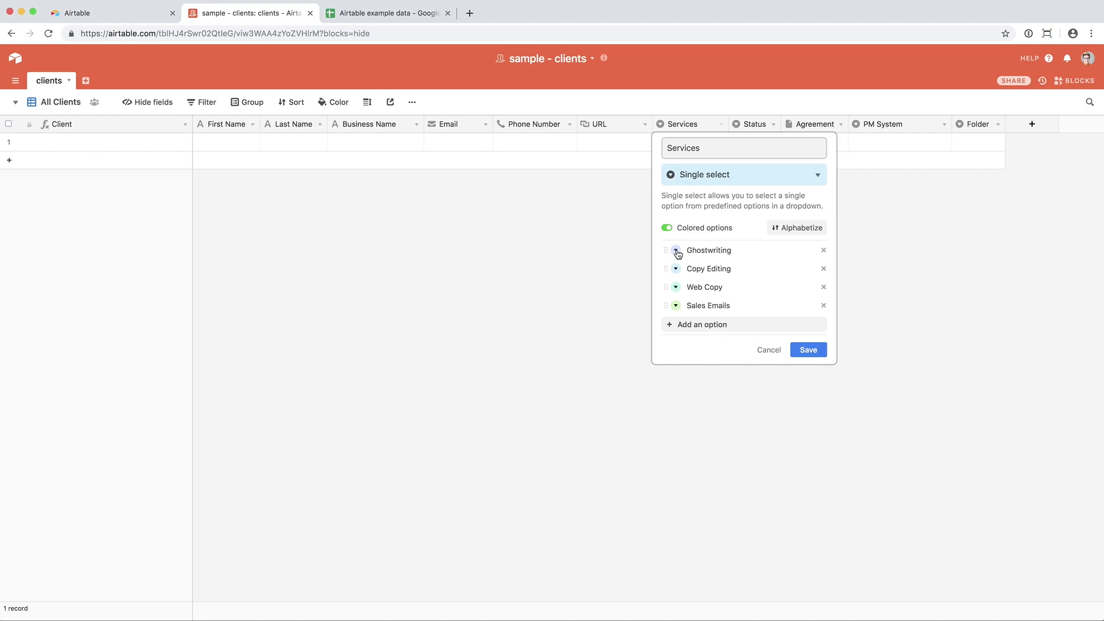
click(668, 228)
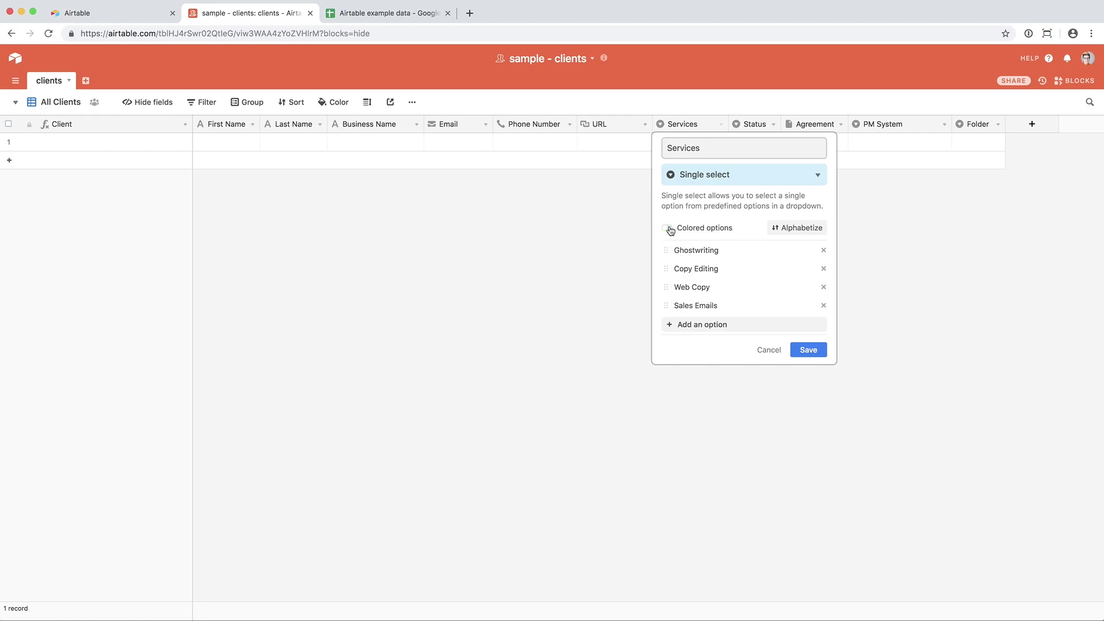
click(668, 228)
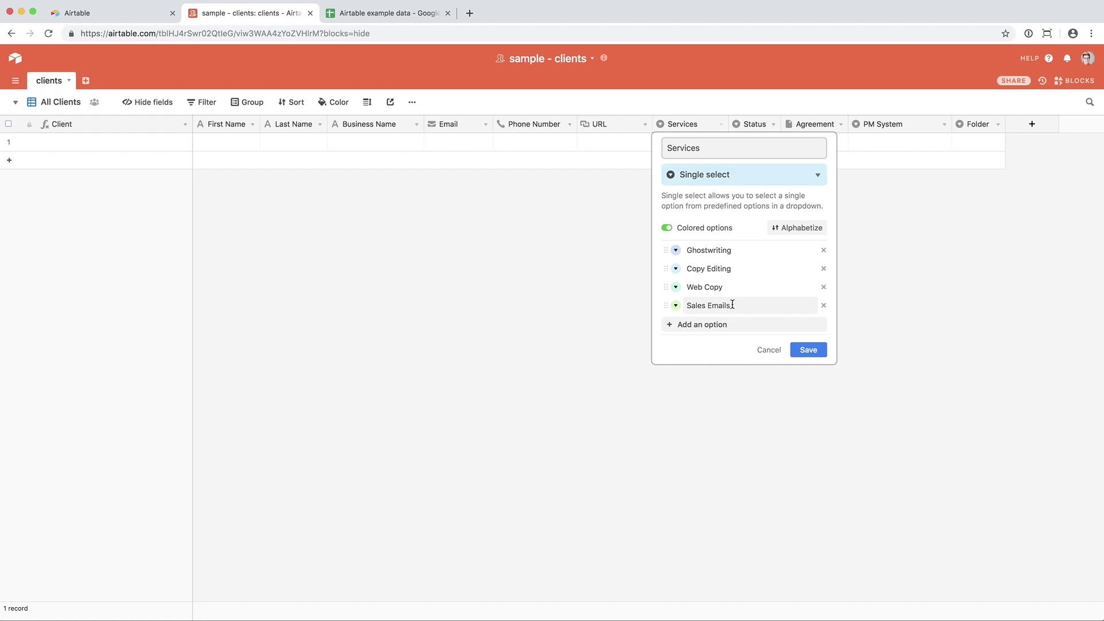
click(808, 350)
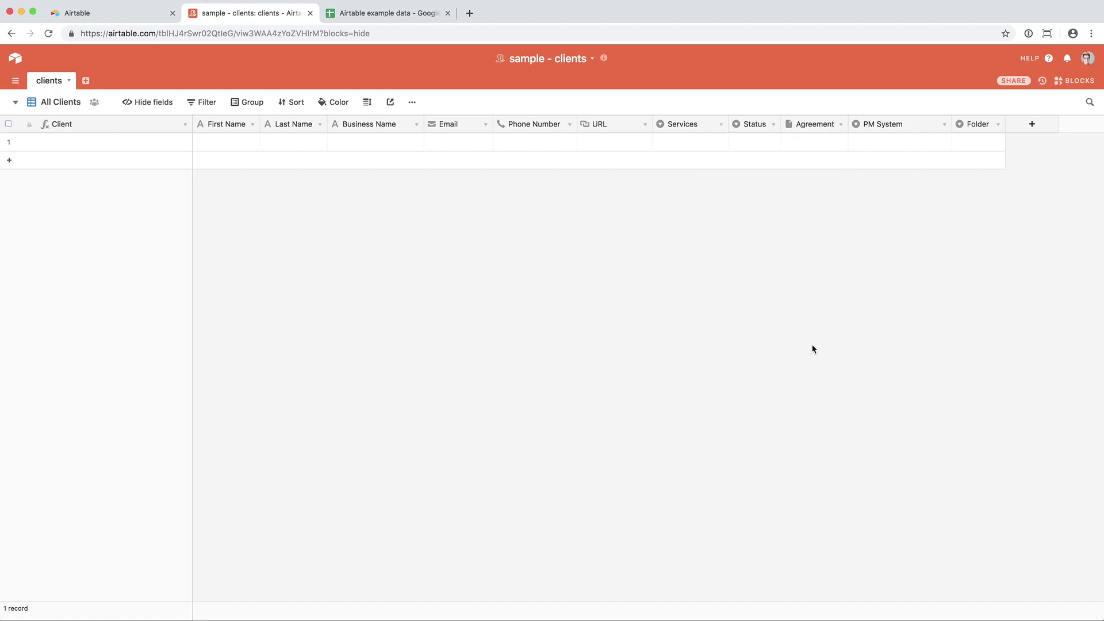
Step: Review the Status field settings and close them unchanged
click(773, 124)
click(771, 142)
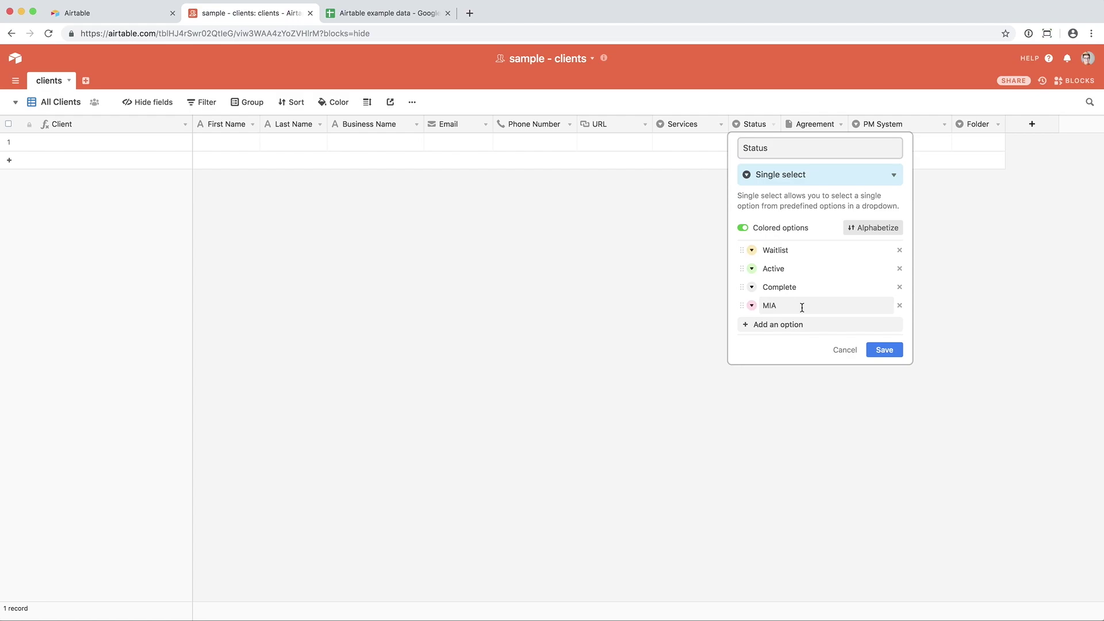
click(885, 350)
Step: Add a Dropbox option to PM System, remove the empty row, move Trello to the top, and save
click(944, 125)
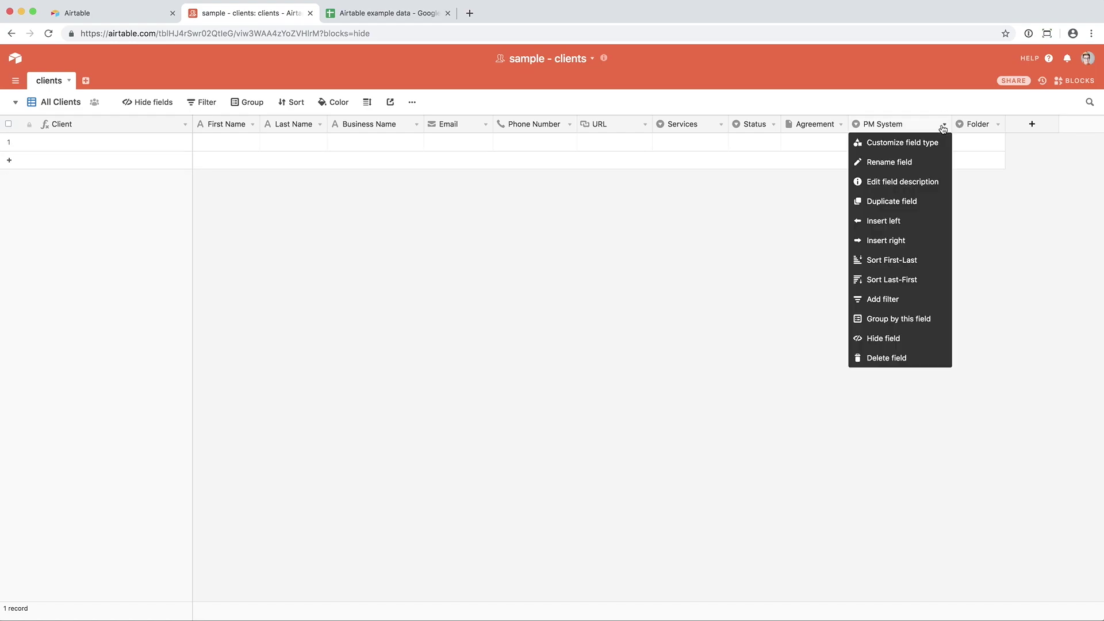
click(932, 143)
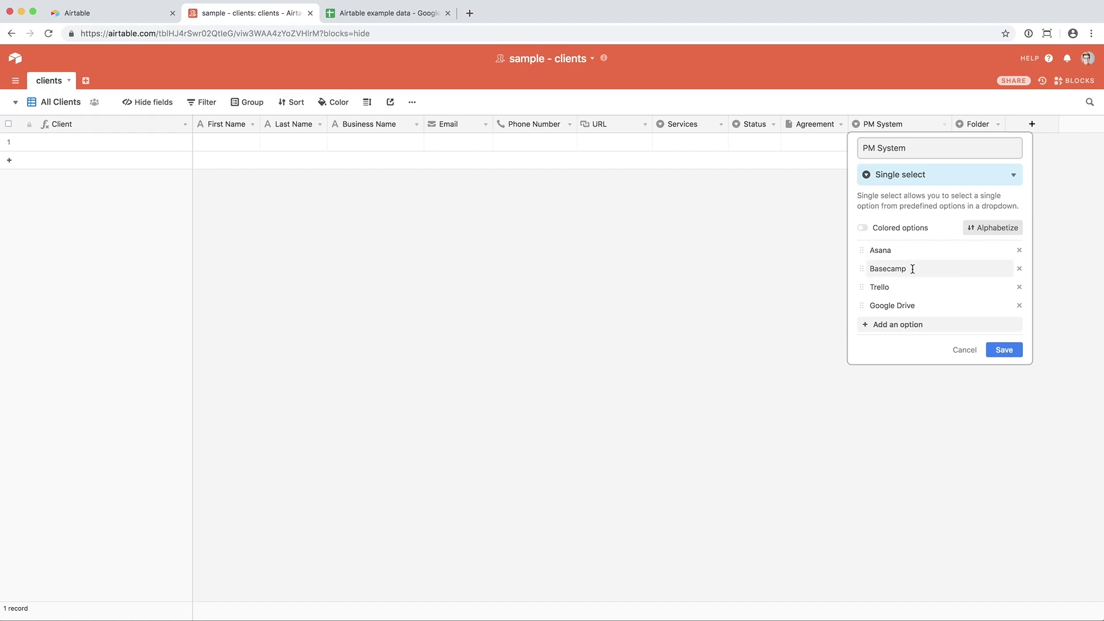
click(894, 325)
text(Dropbox)
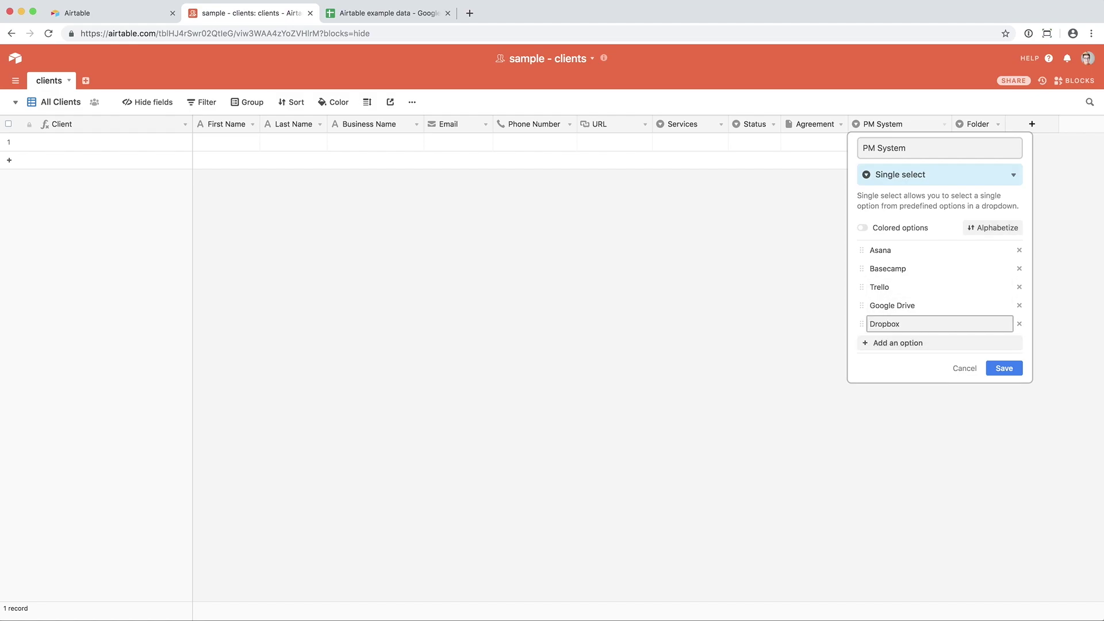
key(Return)
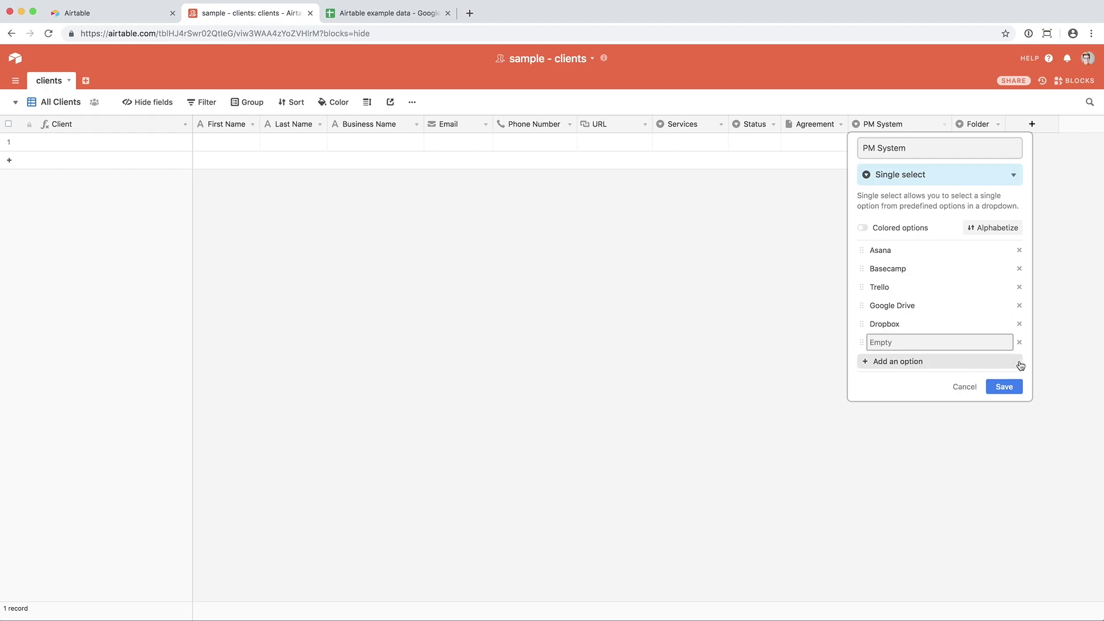
click(1020, 344)
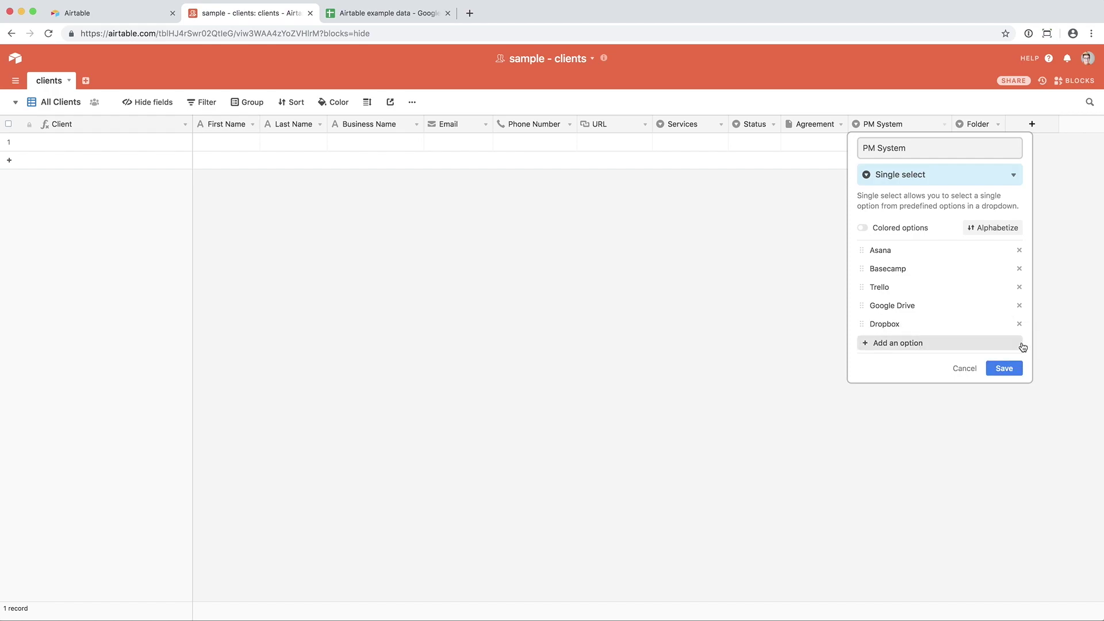
drag(861, 287, 865, 250)
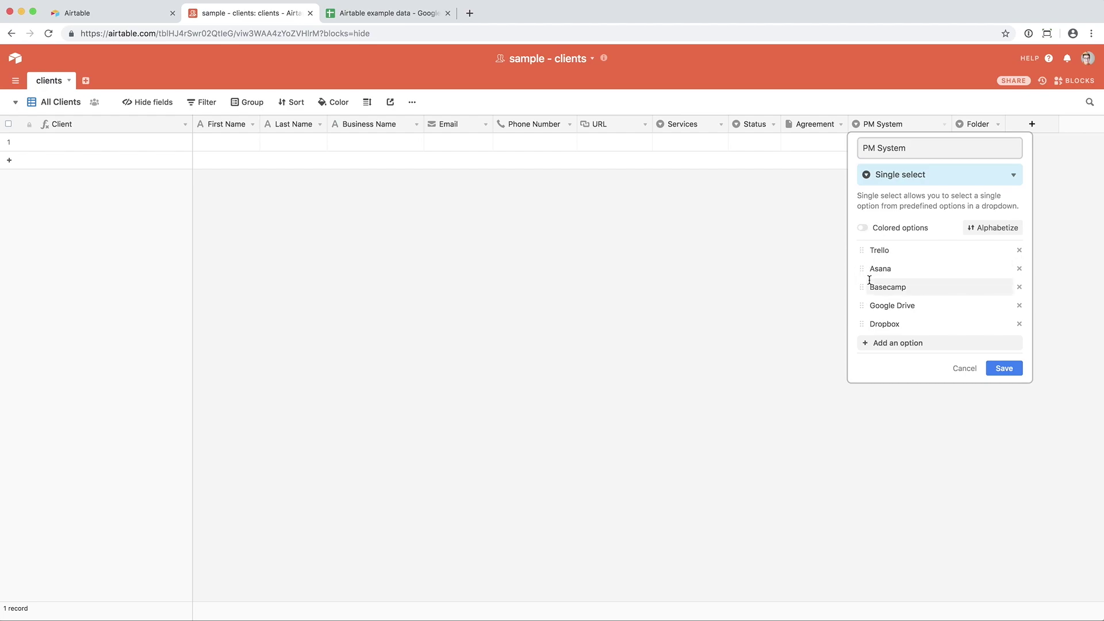
click(1001, 368)
Step: Review the Folder and Agreement field settings, leaving Agreement as an attachment field
click(999, 130)
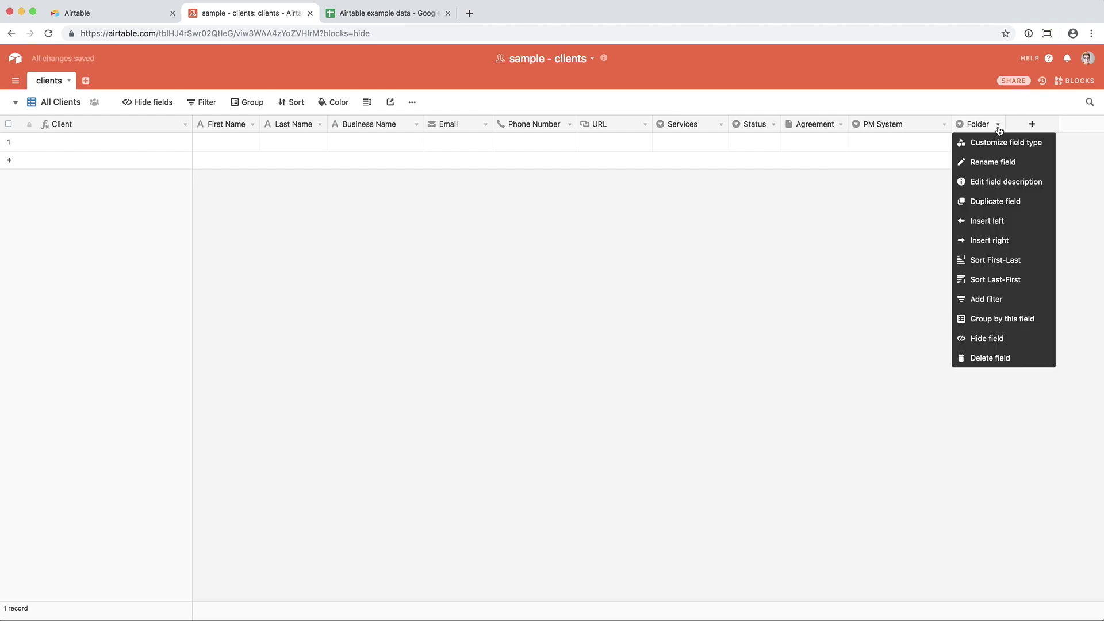
click(999, 140)
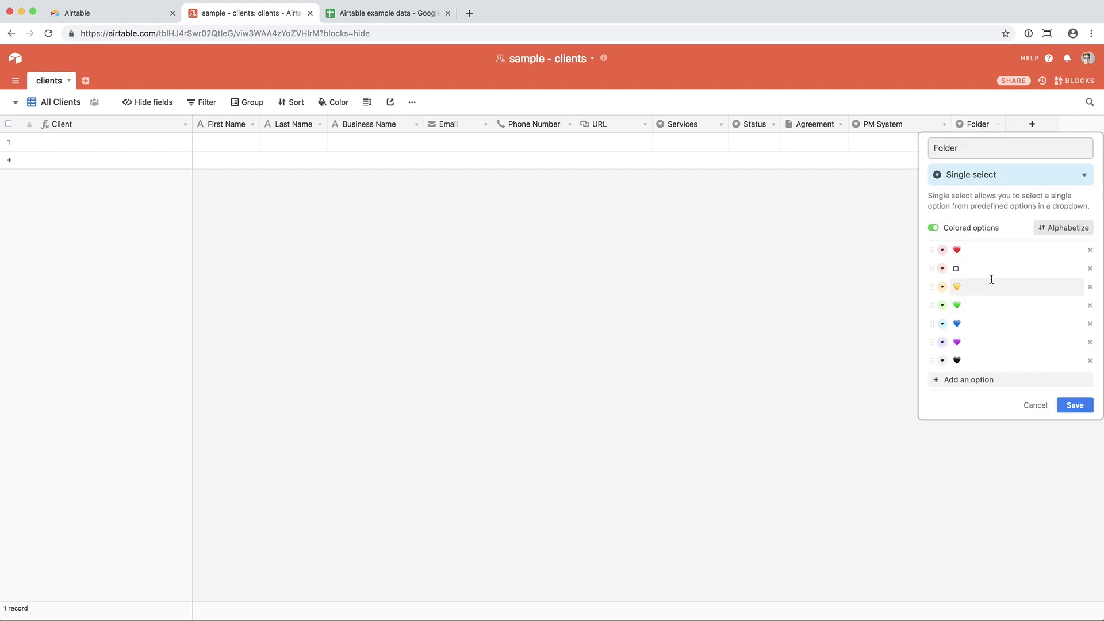
key(Return)
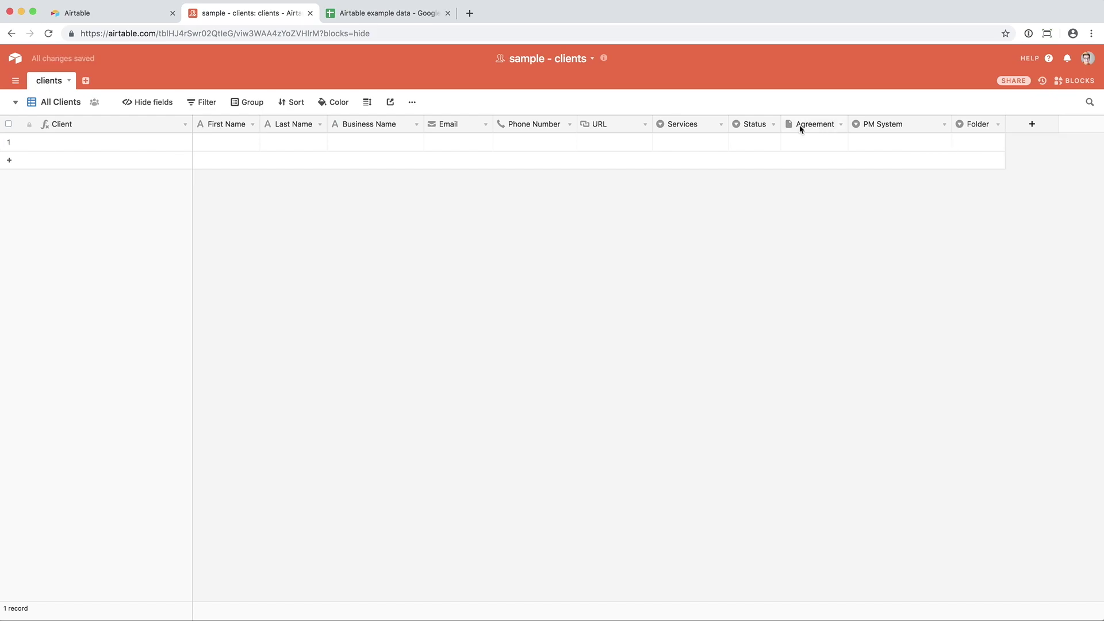
click(840, 126)
click(843, 141)
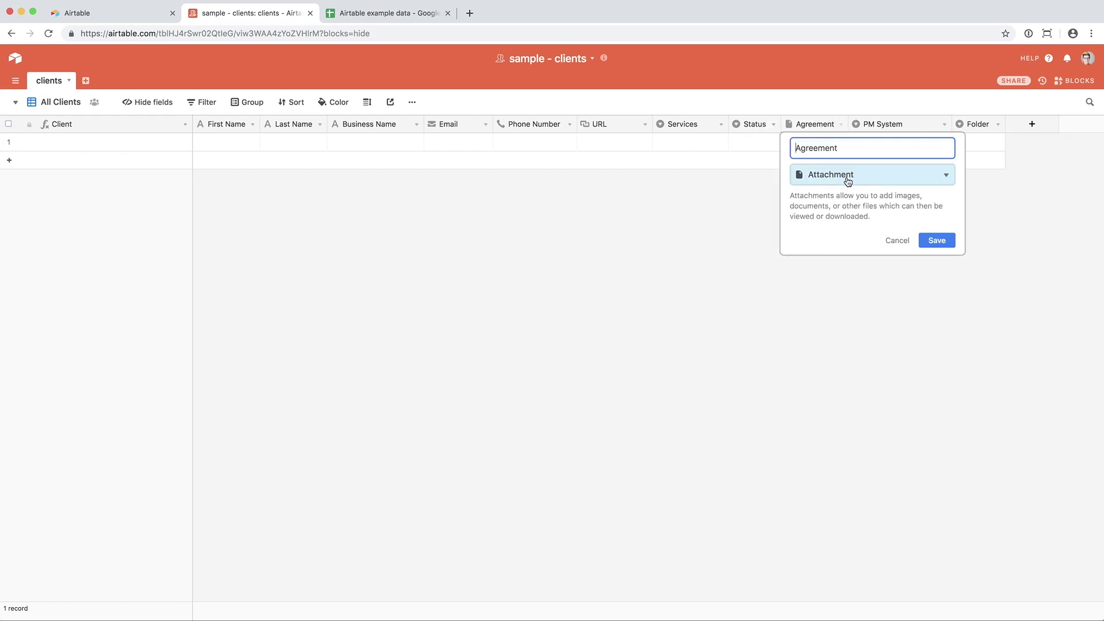
click(935, 241)
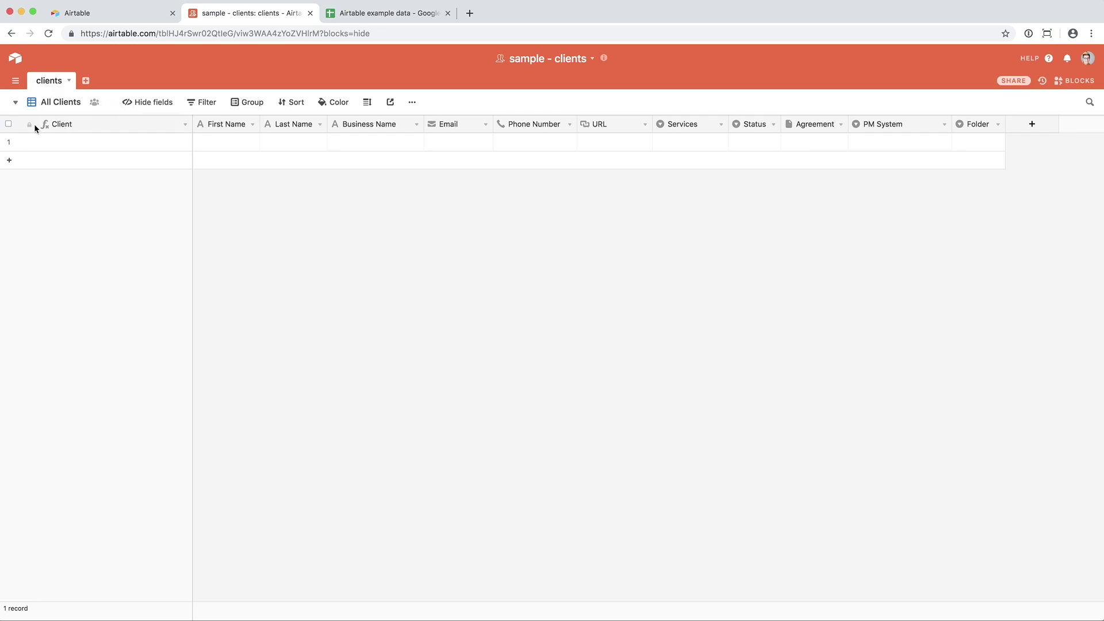
Step: Copy the Client field's entire IF/CONCATENATE formula and save the field unchanged
click(185, 124)
click(183, 143)
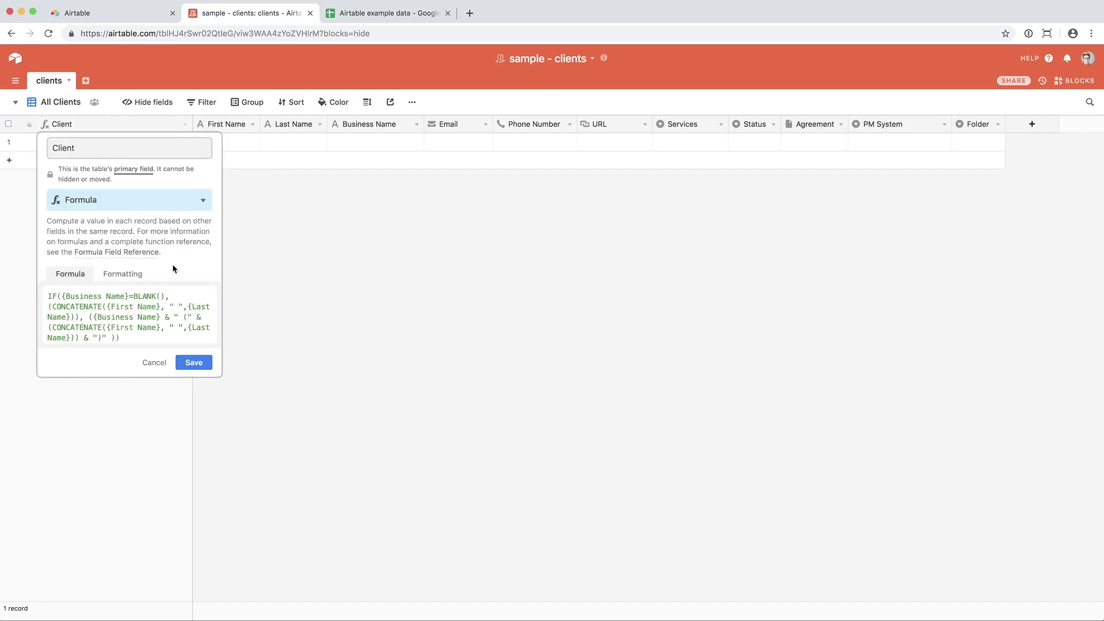
click(165, 320)
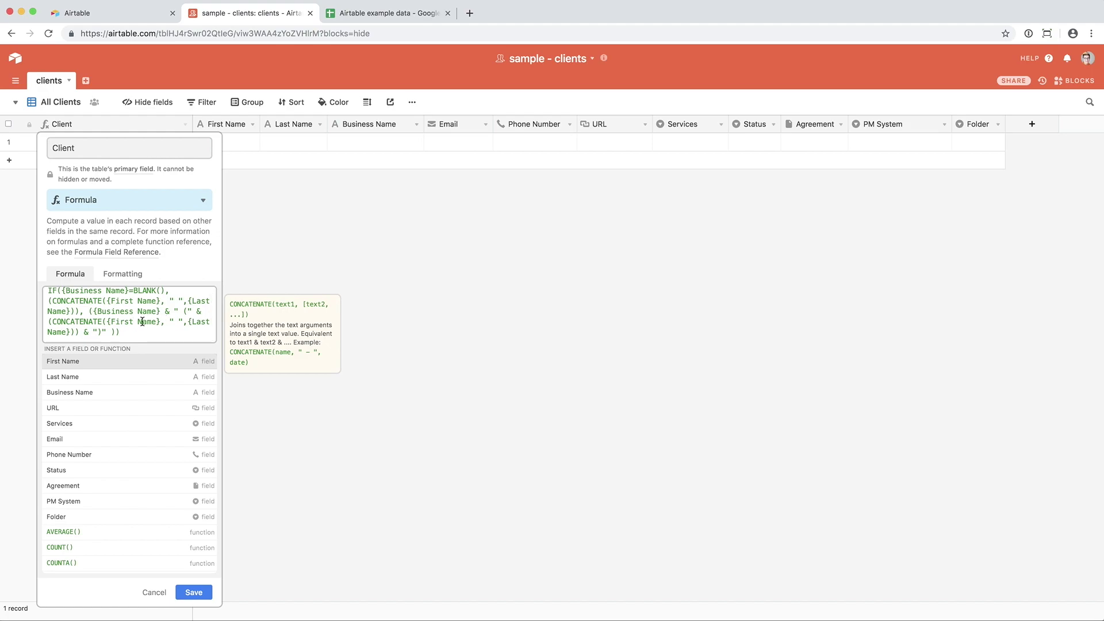
click(142, 322)
key(super+a)
key(super+c)
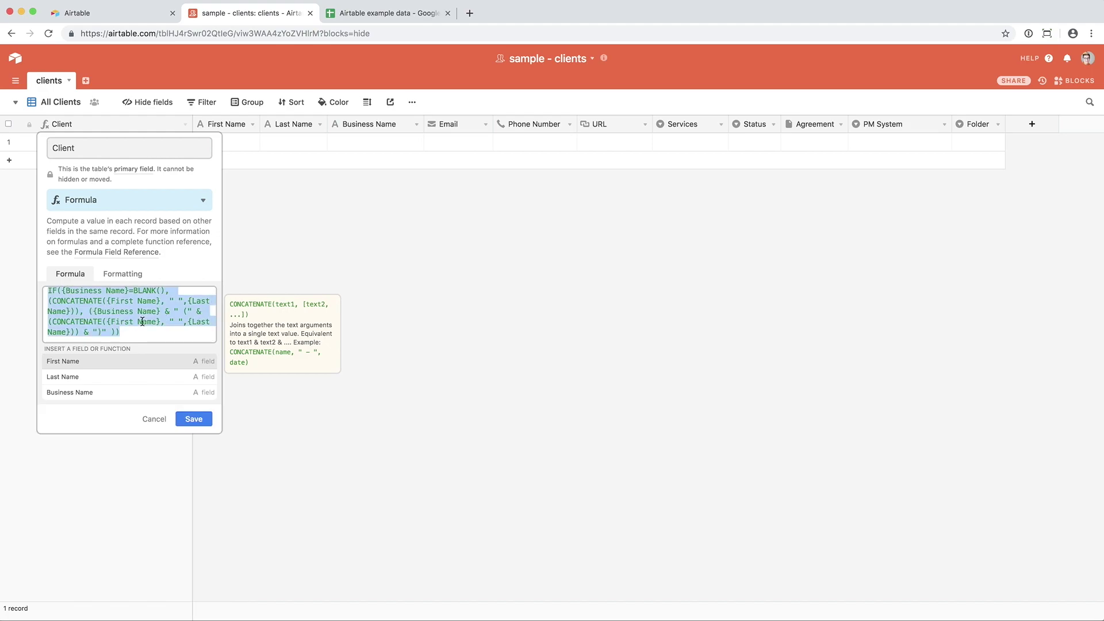
click(194, 419)
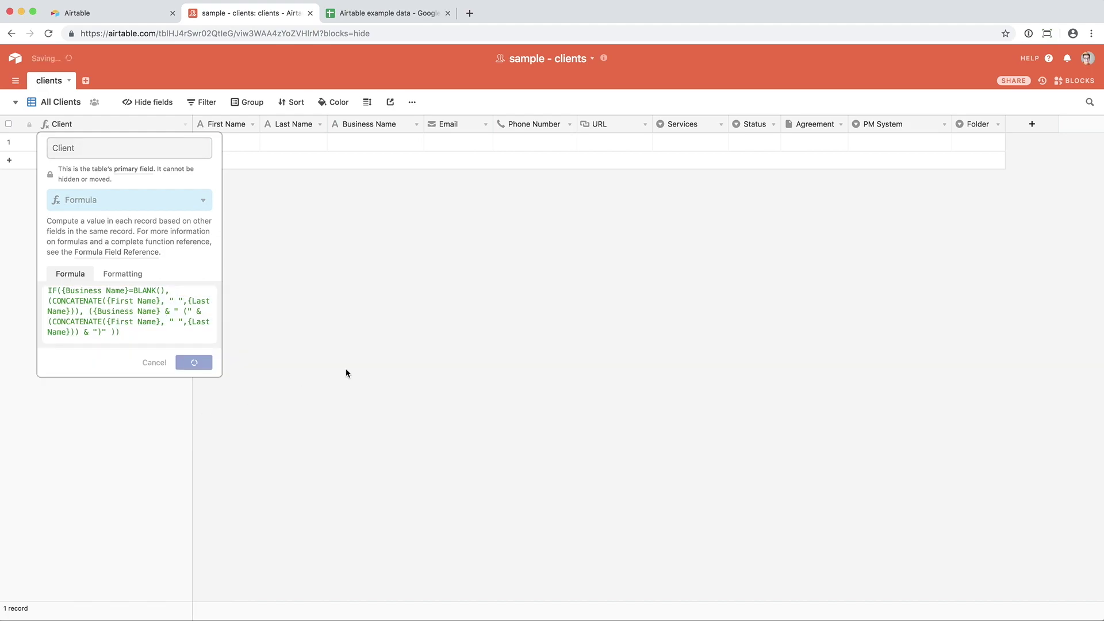
key(super+Tab)
key(super+Tab)
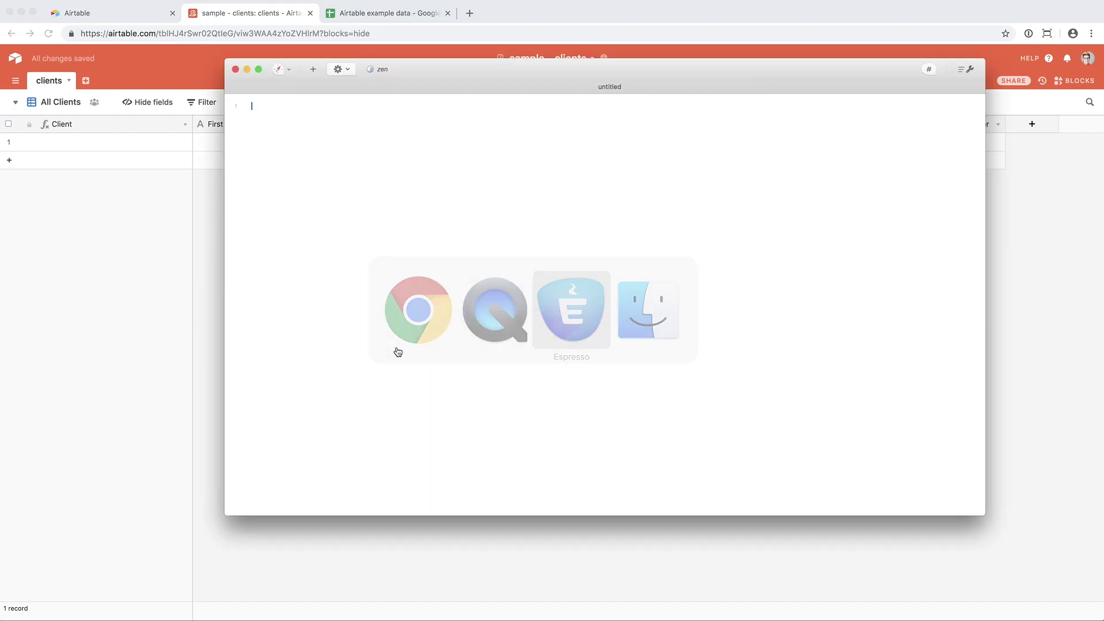
Step: Paste the Client formula into the Espresso document and select its CONCATENATE branches to study them
key(super+v)
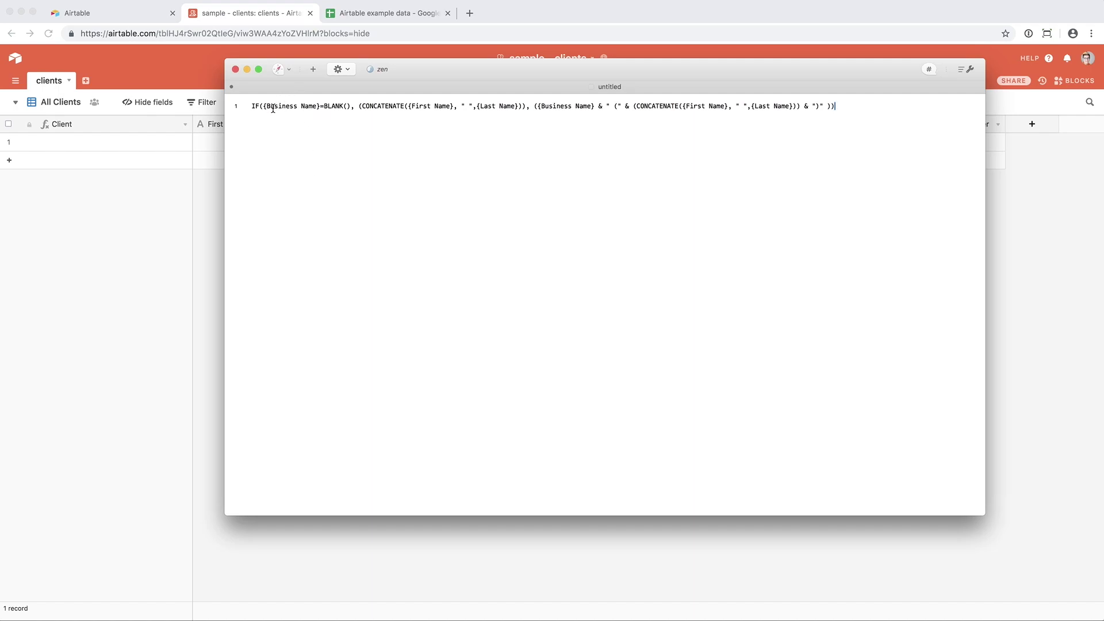
drag(270, 108, 342, 108)
click(340, 108)
double_click(360, 106)
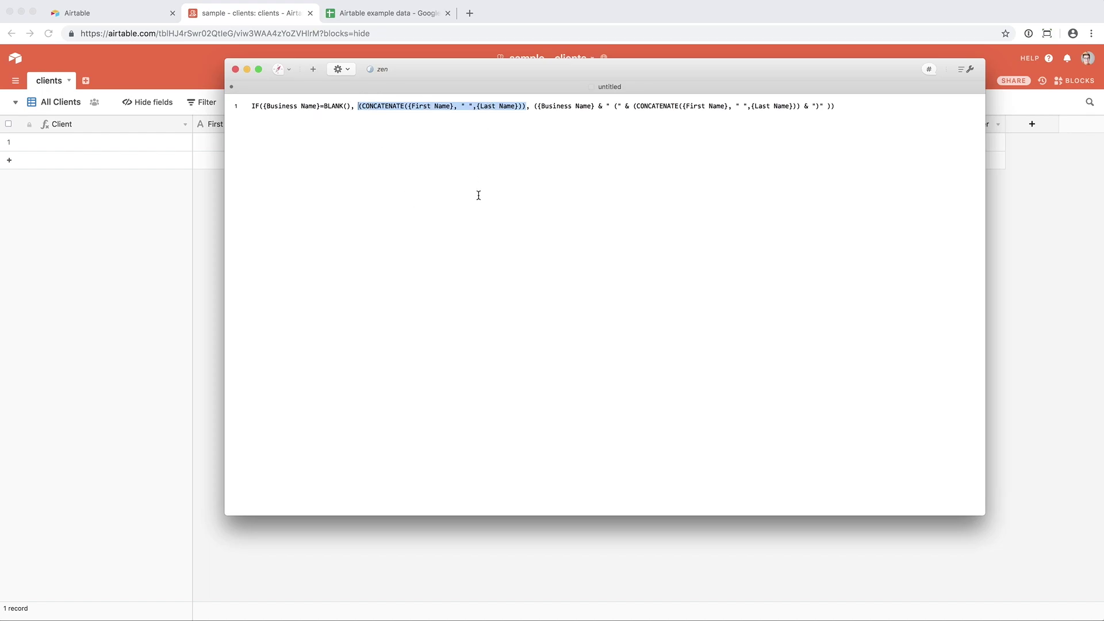
click(542, 109)
double_click(534, 106)
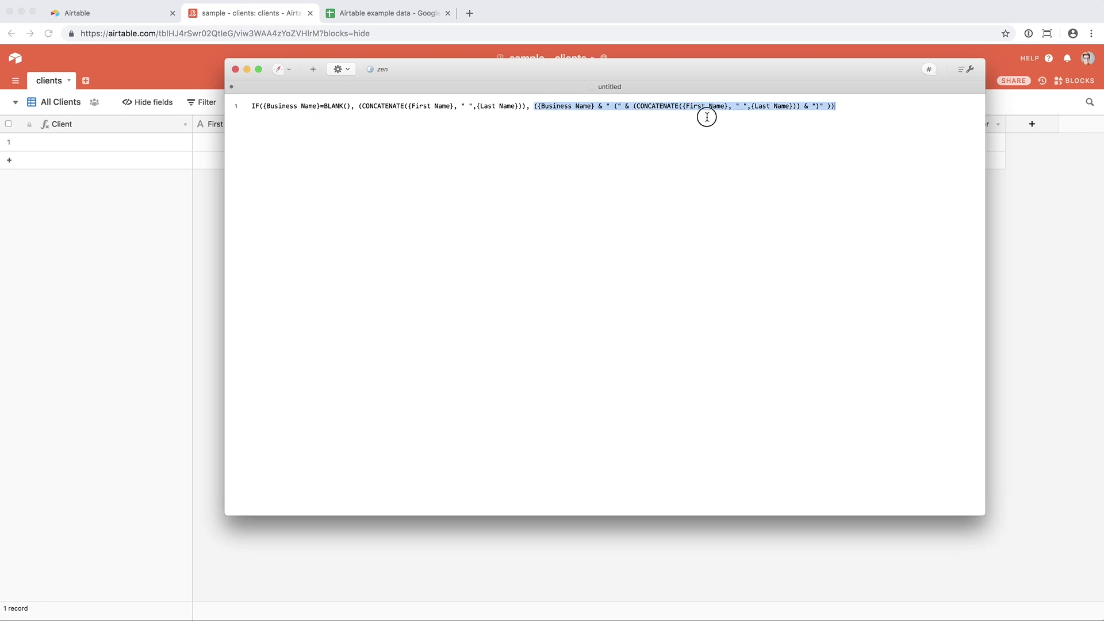
drag(821, 106, 838, 106)
click(622, 182)
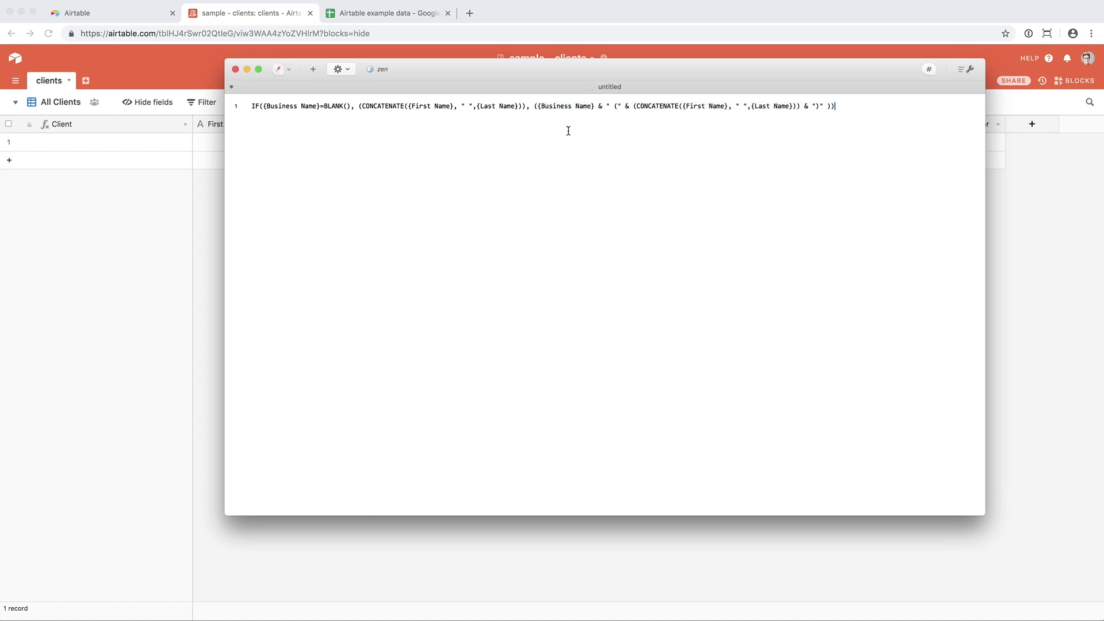
Step: Copy client rows A1:K13 from the example data spreadsheet
click(538, 15)
click(369, 15)
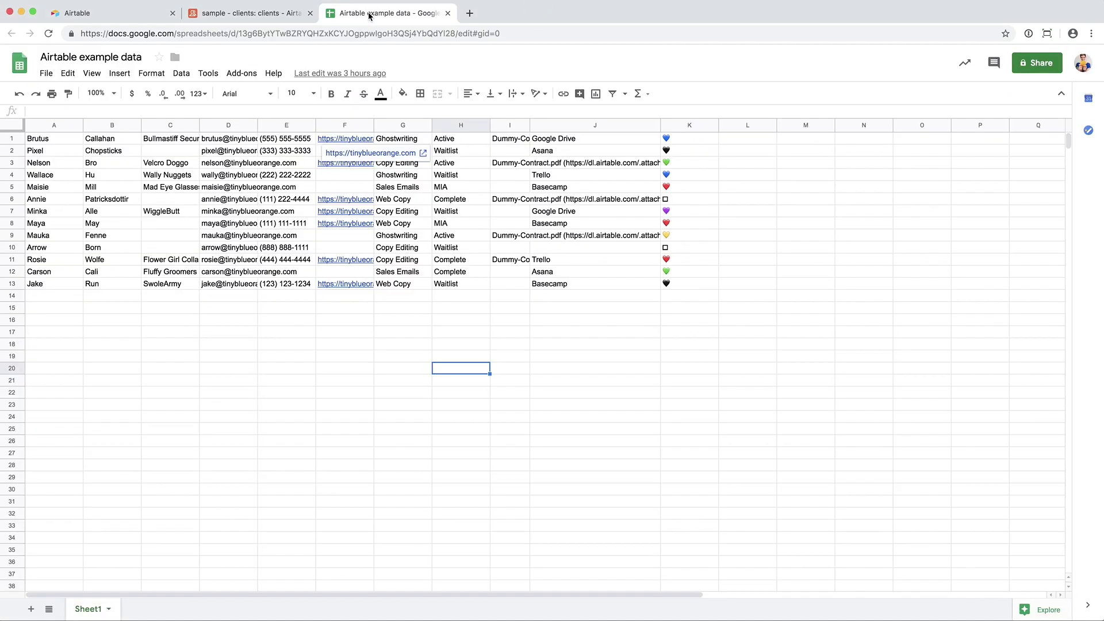
drag(37, 139, 681, 285)
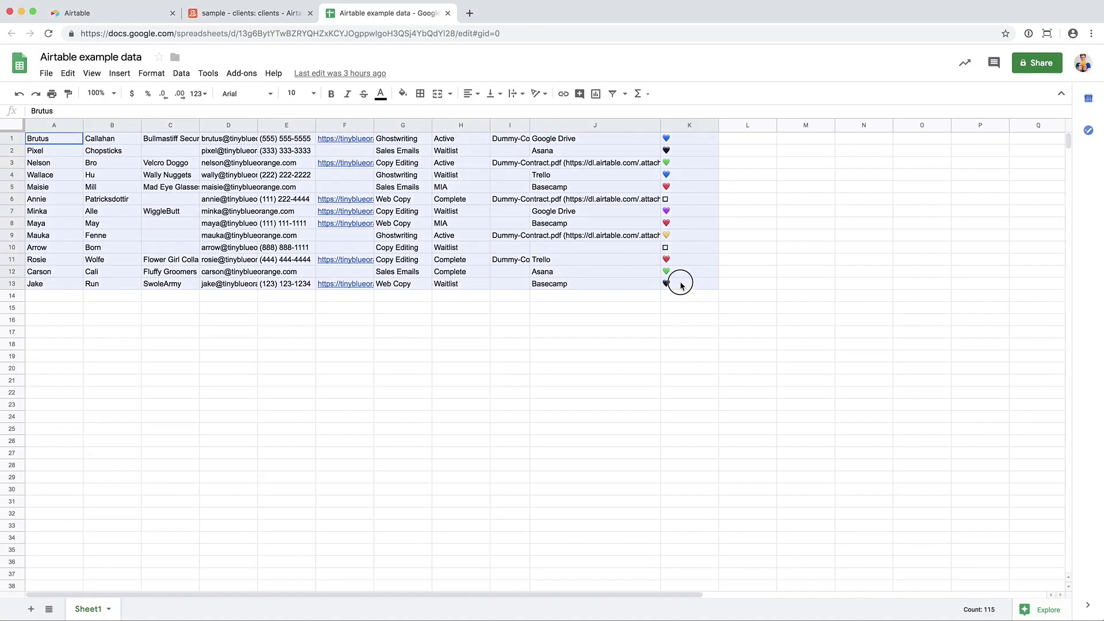
key(ctrl+c)
click(287, 15)
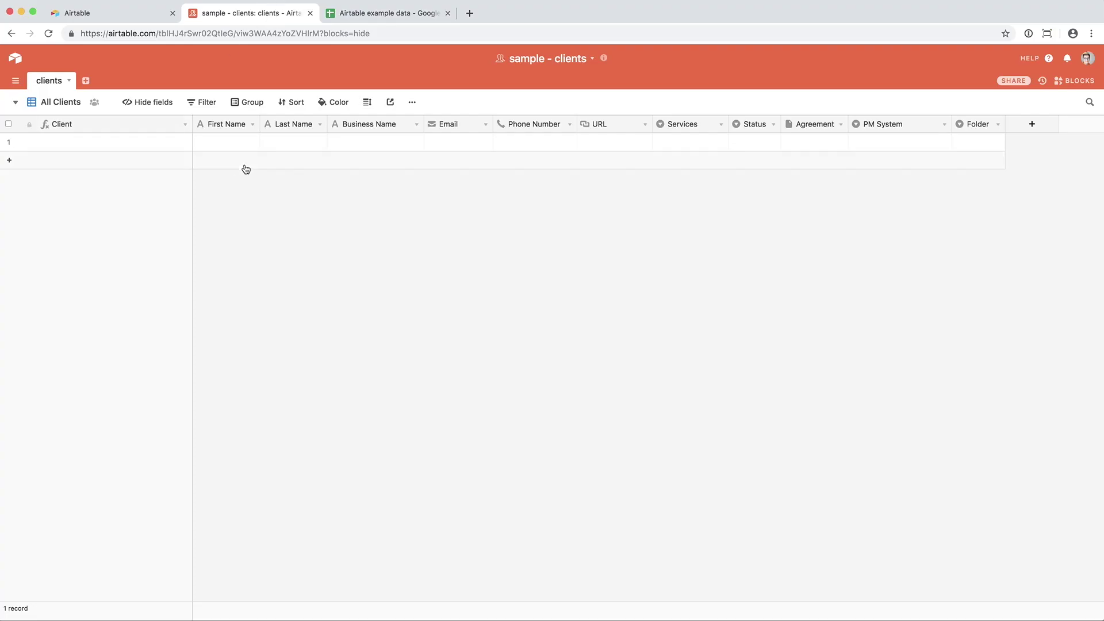
Step: Paste the copied client data into the clients table from row 1, expanding it to 13 records
click(230, 144)
key(super+v)
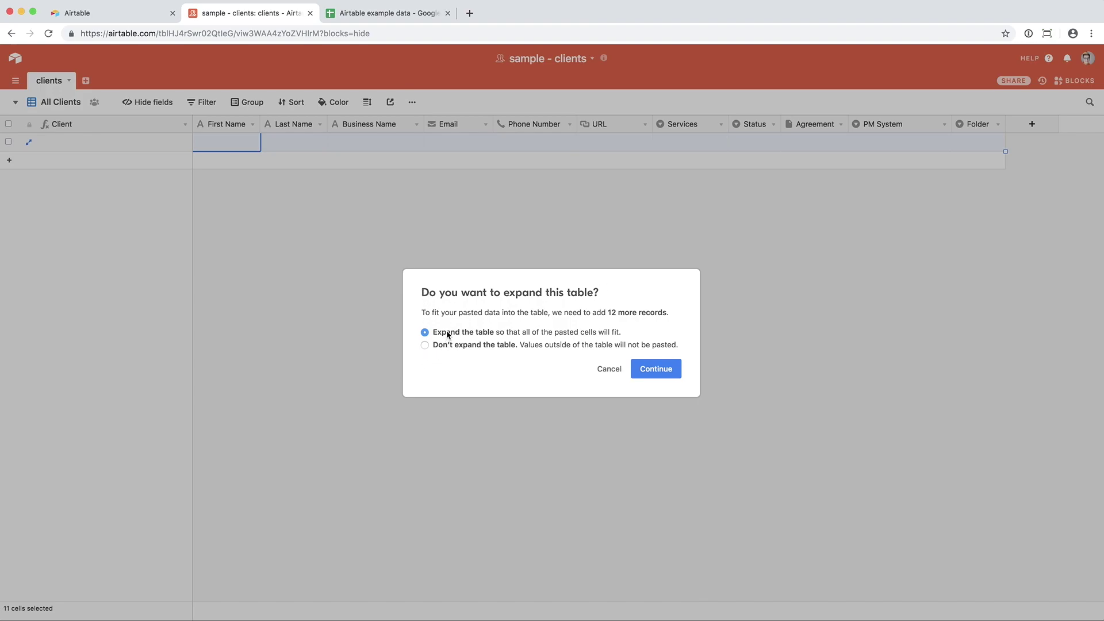
click(655, 369)
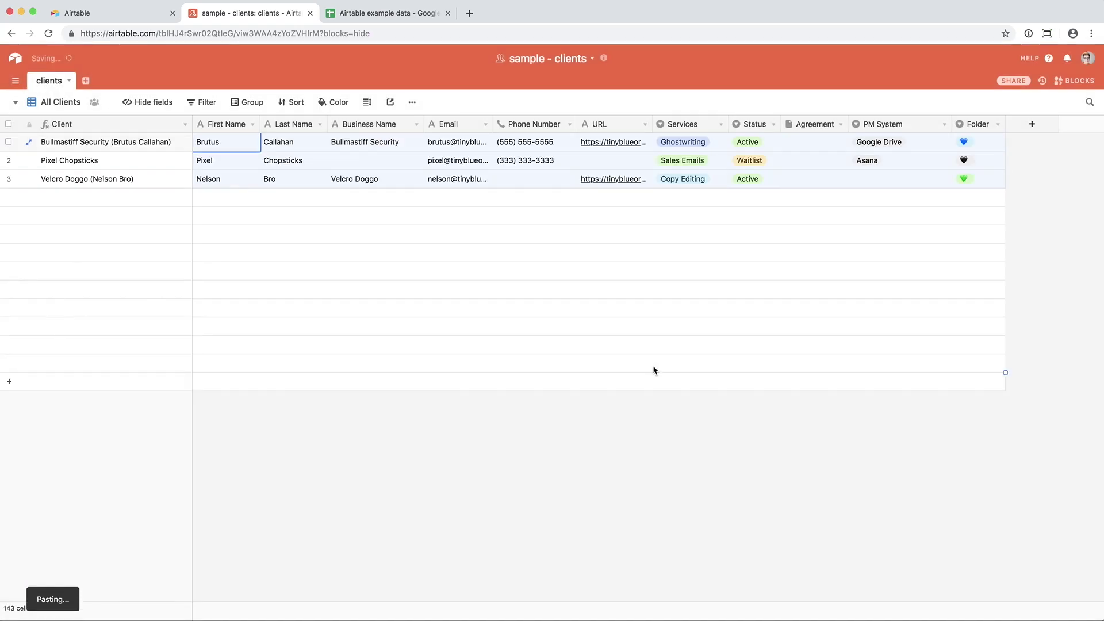
click(1026, 246)
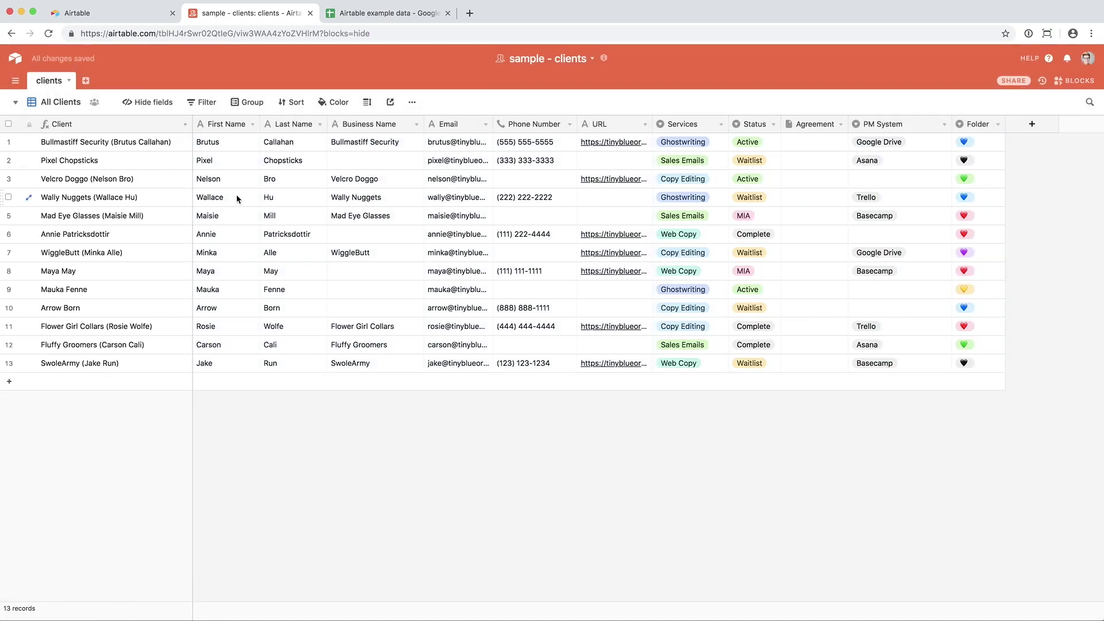
Step: Inspect row 1's First Name, Last Name, Business Name and Client cells, then the Pixel Chopsticks name
click(227, 148)
click(277, 144)
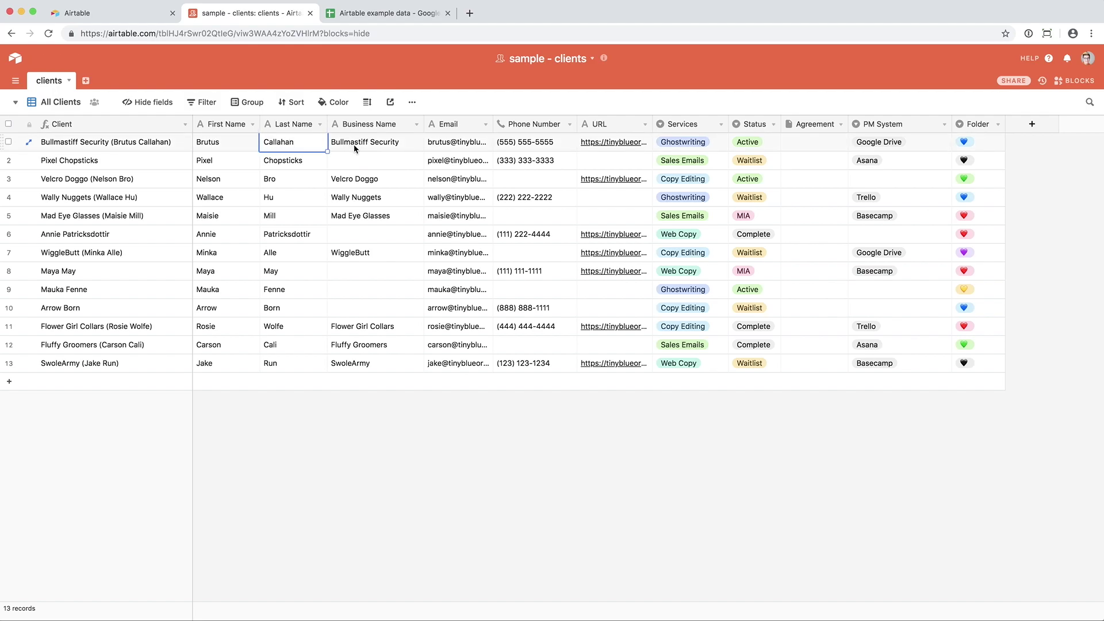
click(354, 148)
click(65, 149)
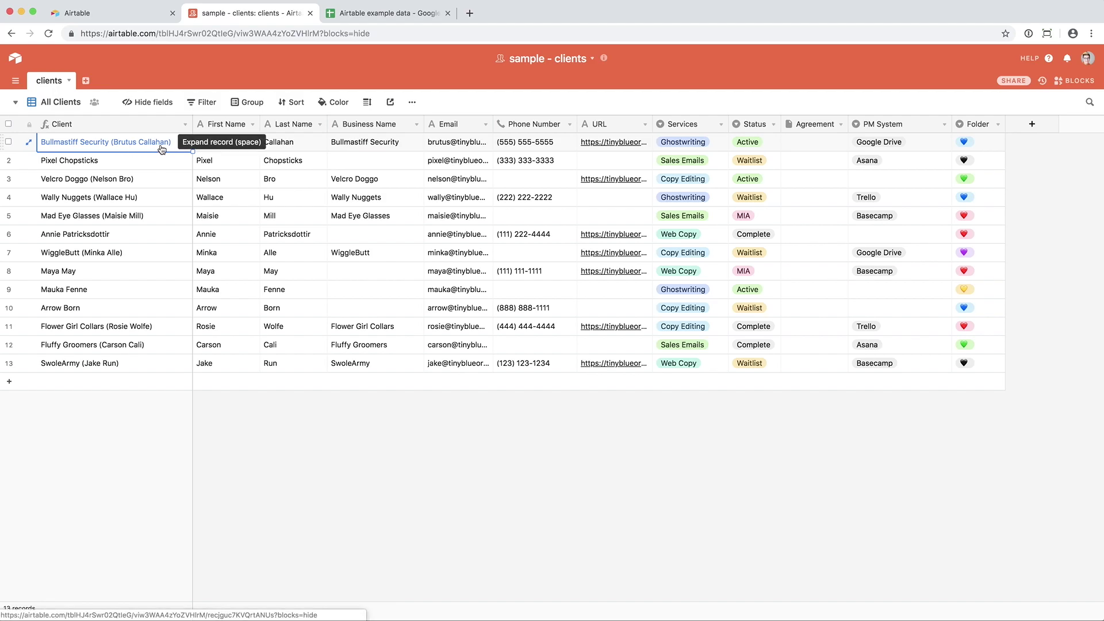
click(353, 396)
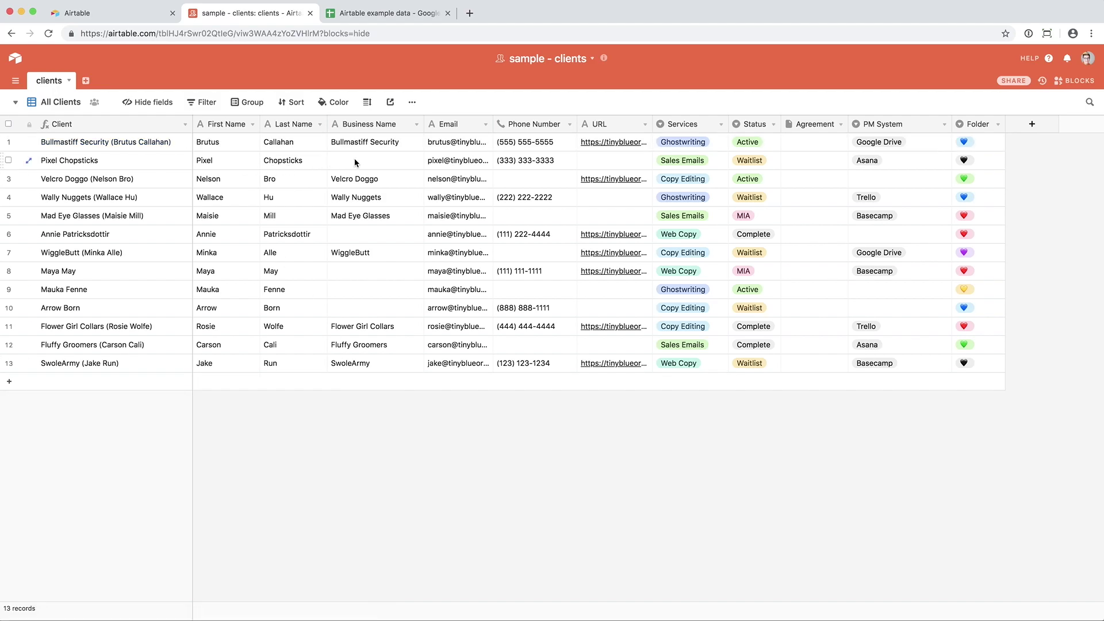
click(129, 167)
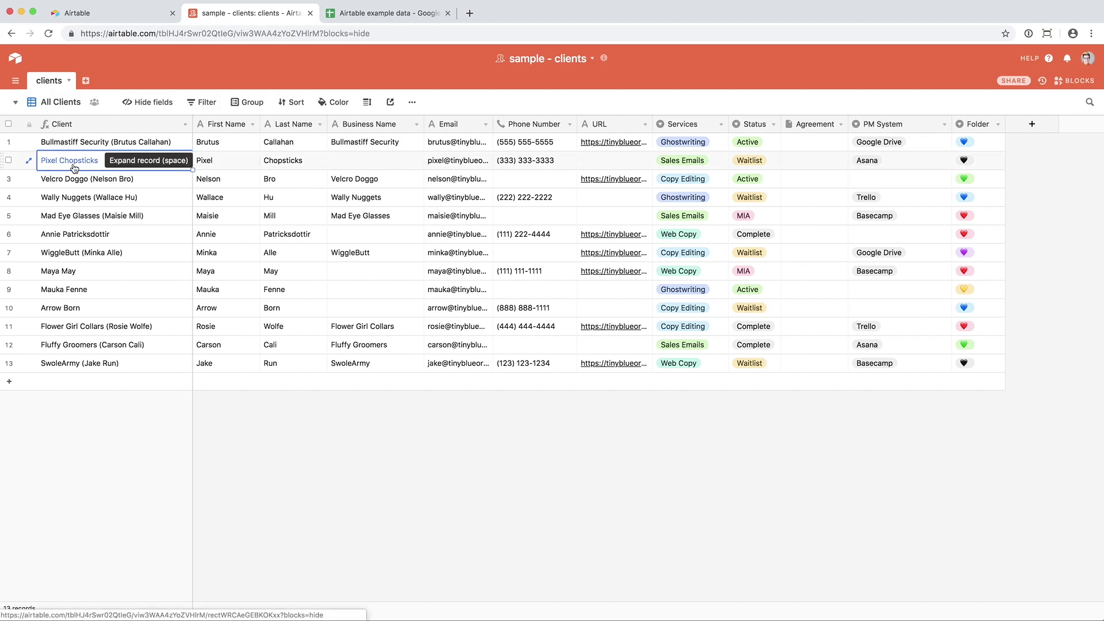
click(246, 465)
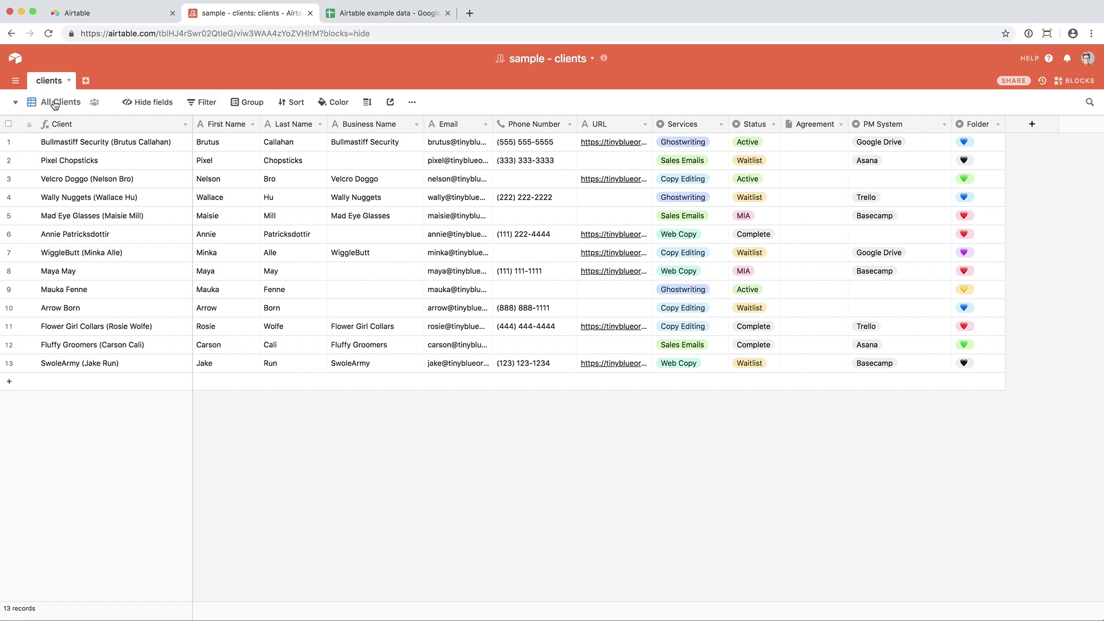
Step: Show the view list: All Clients, Client Progress, Client Waitlist and Current Clients
click(55, 104)
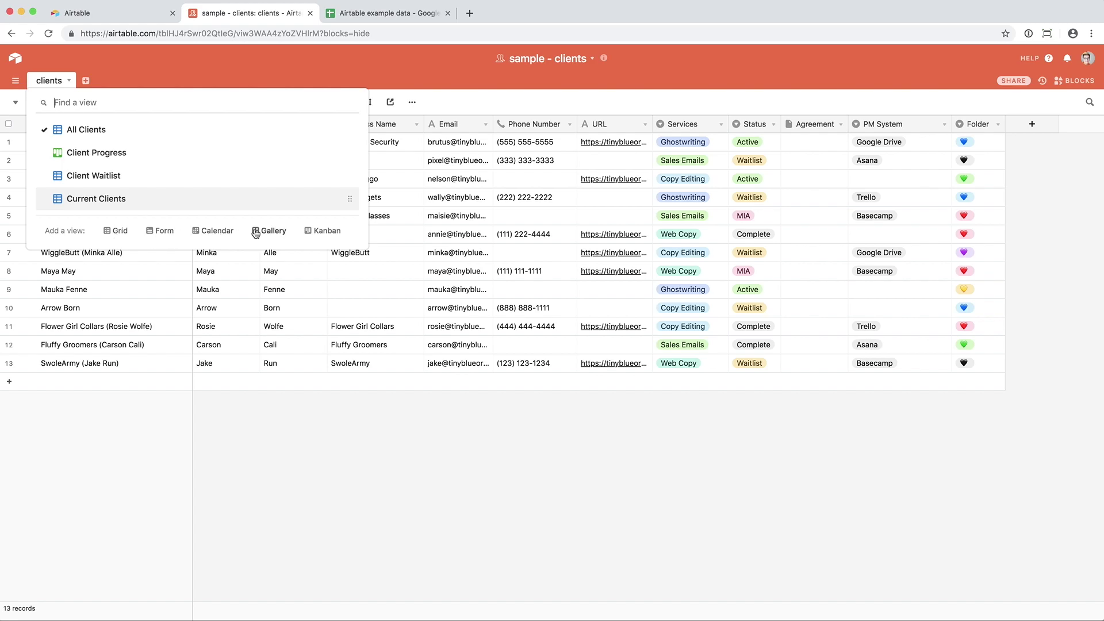
Step: Switch to the Client Progress kanban and collapse its empty Uncategorized stack
mouse_move(314, 233)
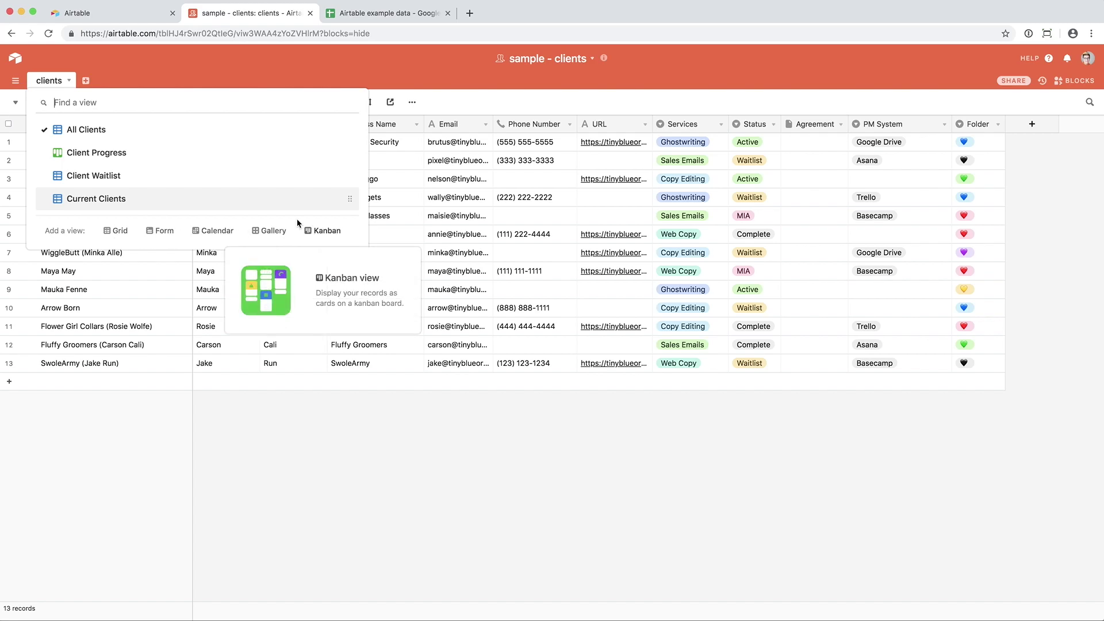
click(113, 153)
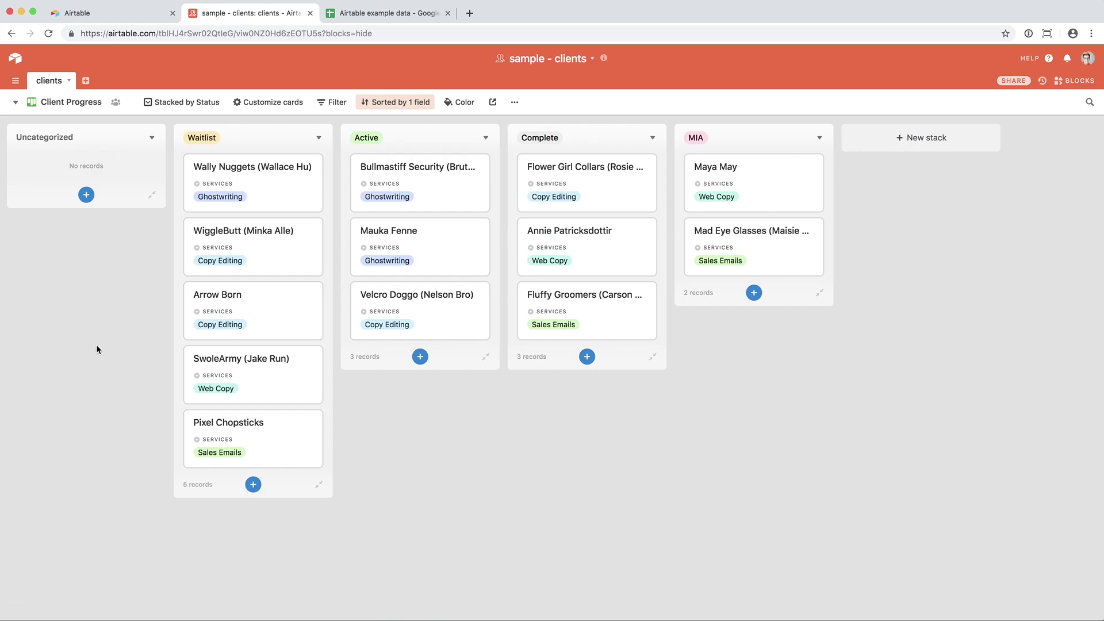
click(152, 138)
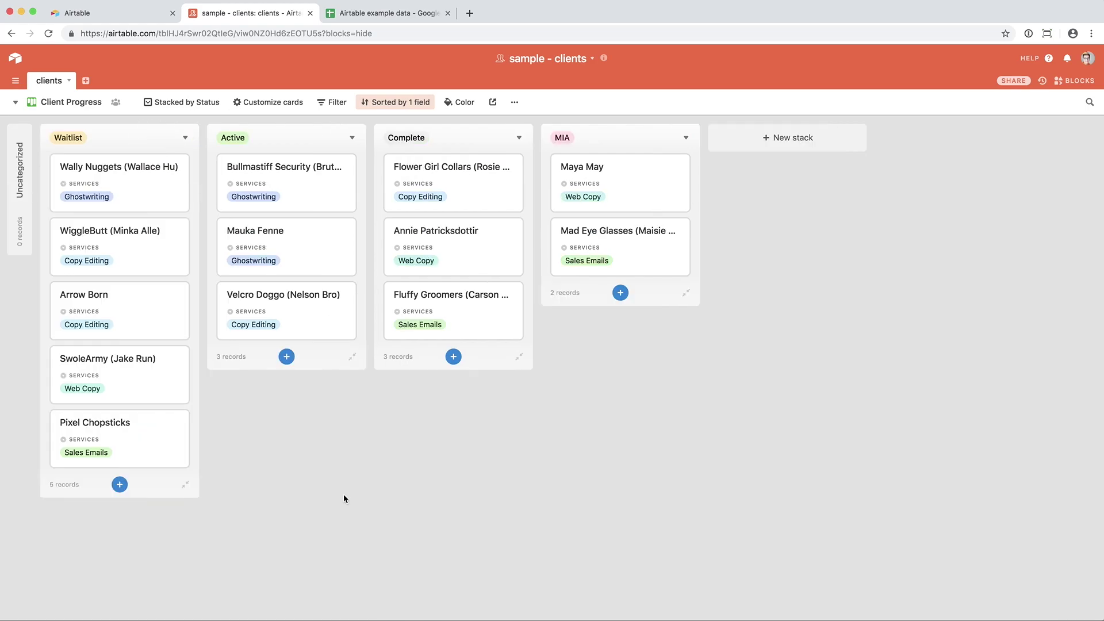
Step: Add a new Kanban 2 view stacked by Status
click(71, 104)
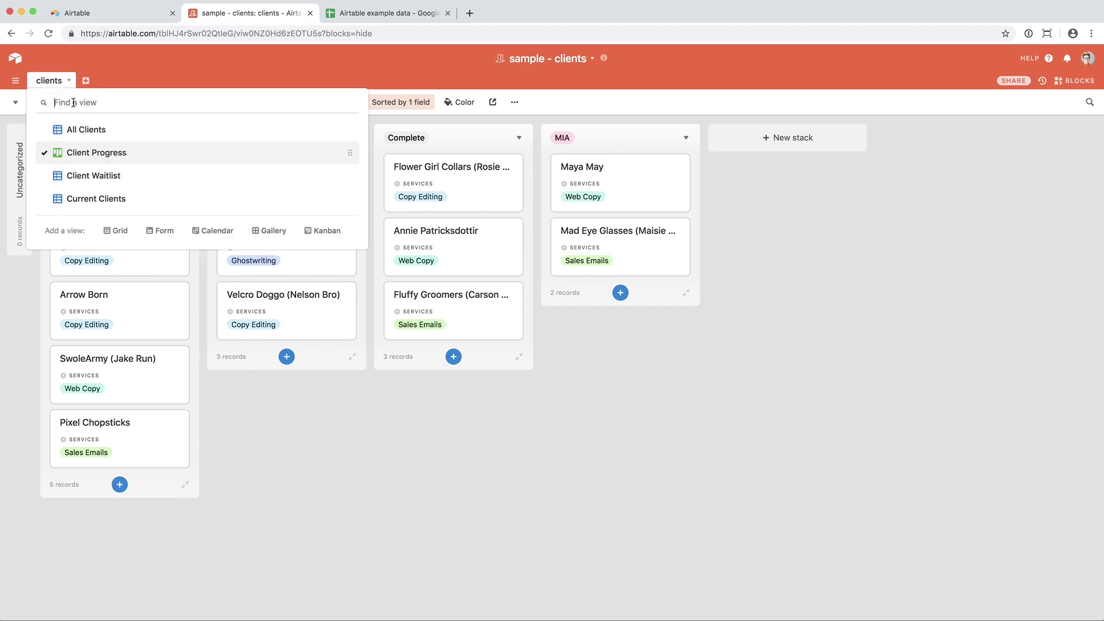
click(323, 231)
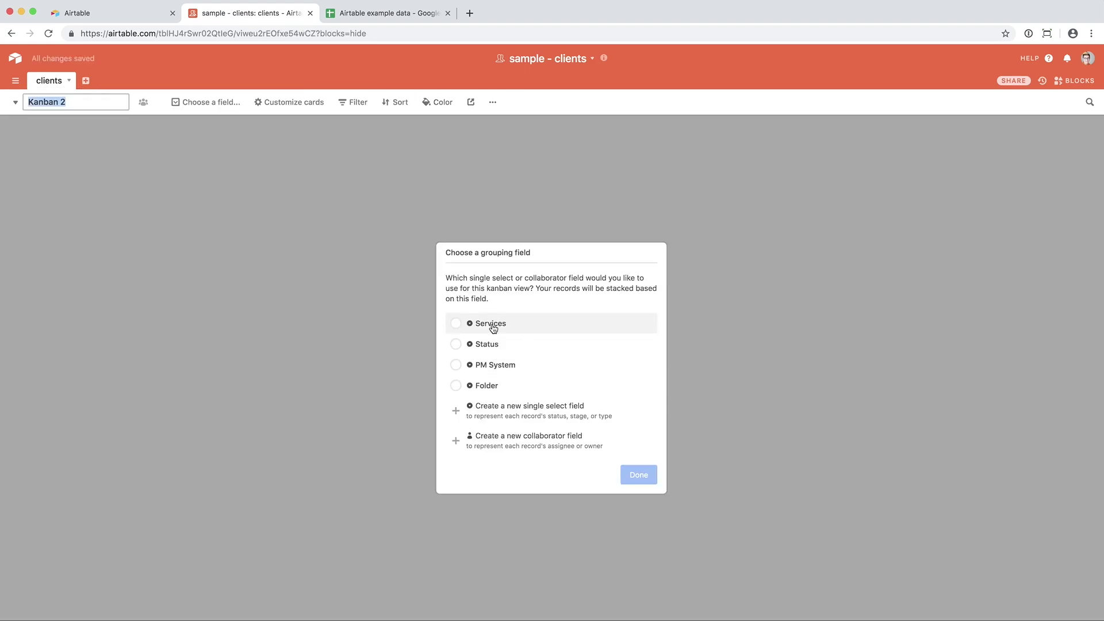
click(489, 345)
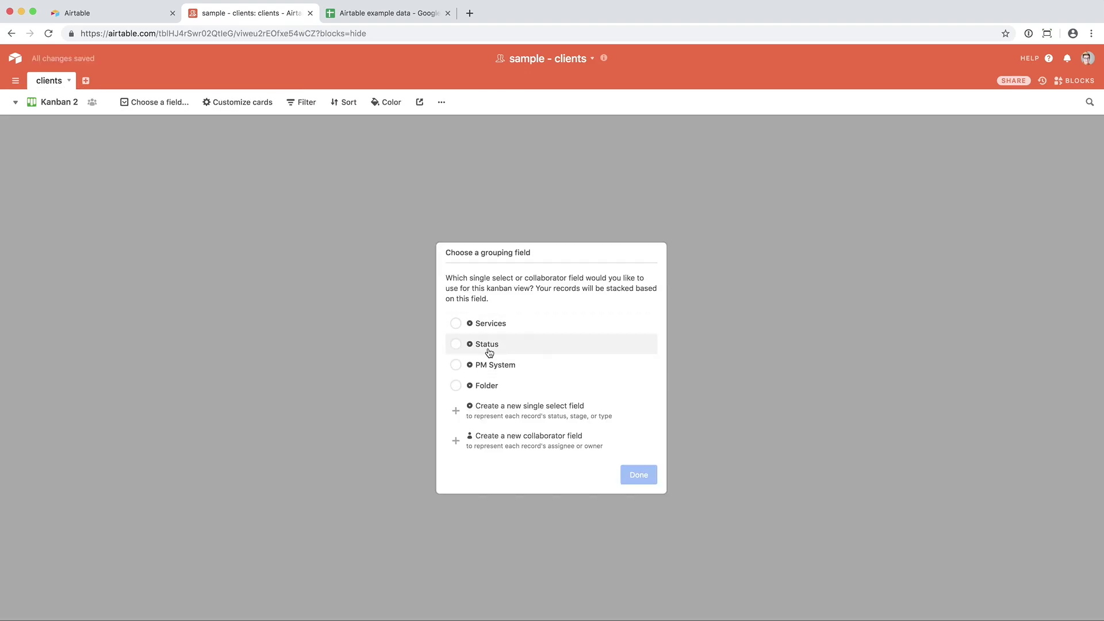
click(644, 479)
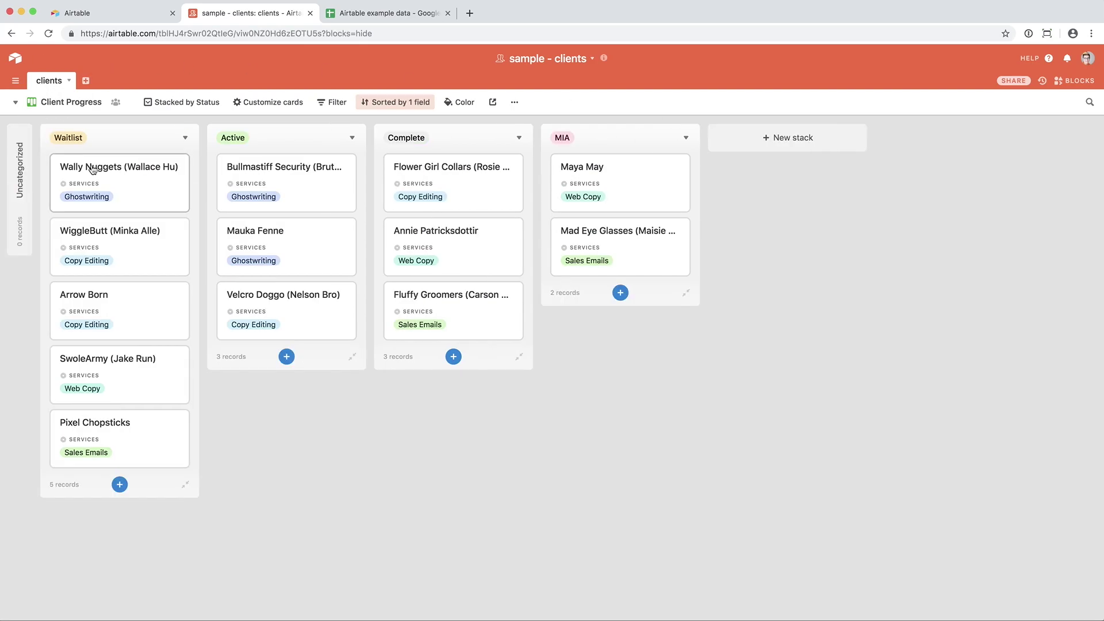
Step: Move the Wally Nuggets card into Active and the Mauka Fenne card to the top of Complete
drag(92, 169, 281, 152)
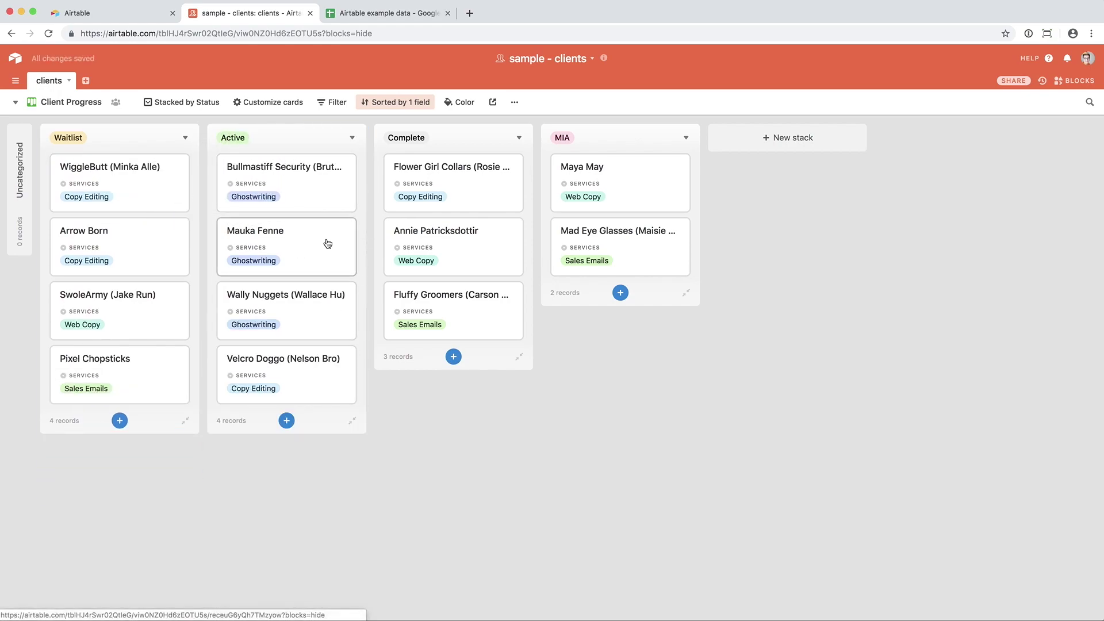
drag(328, 244, 448, 275)
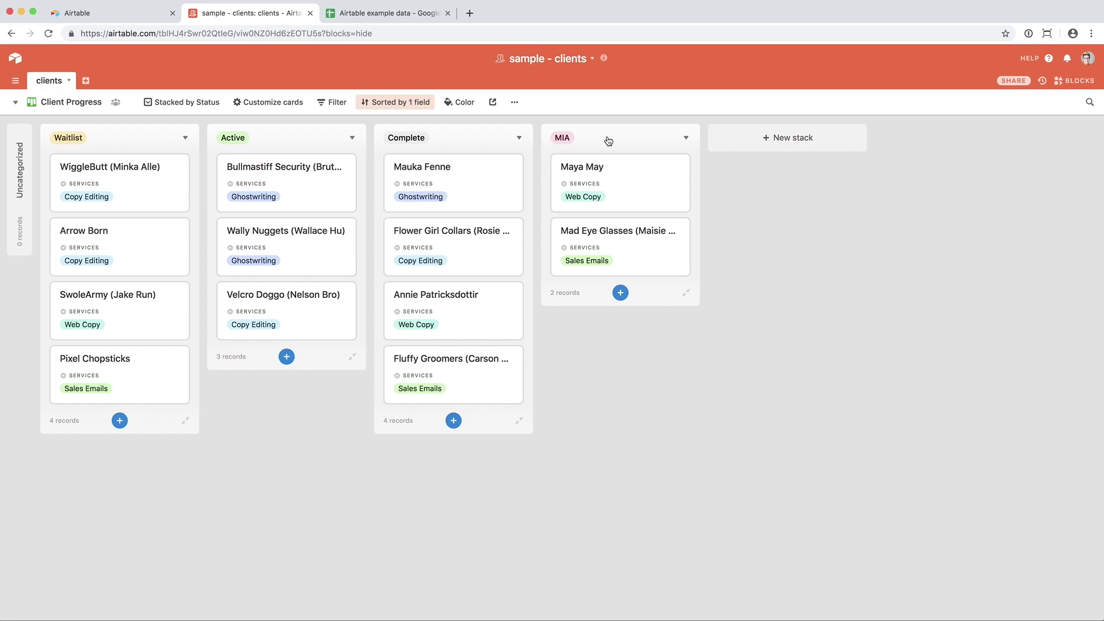
click(391, 105)
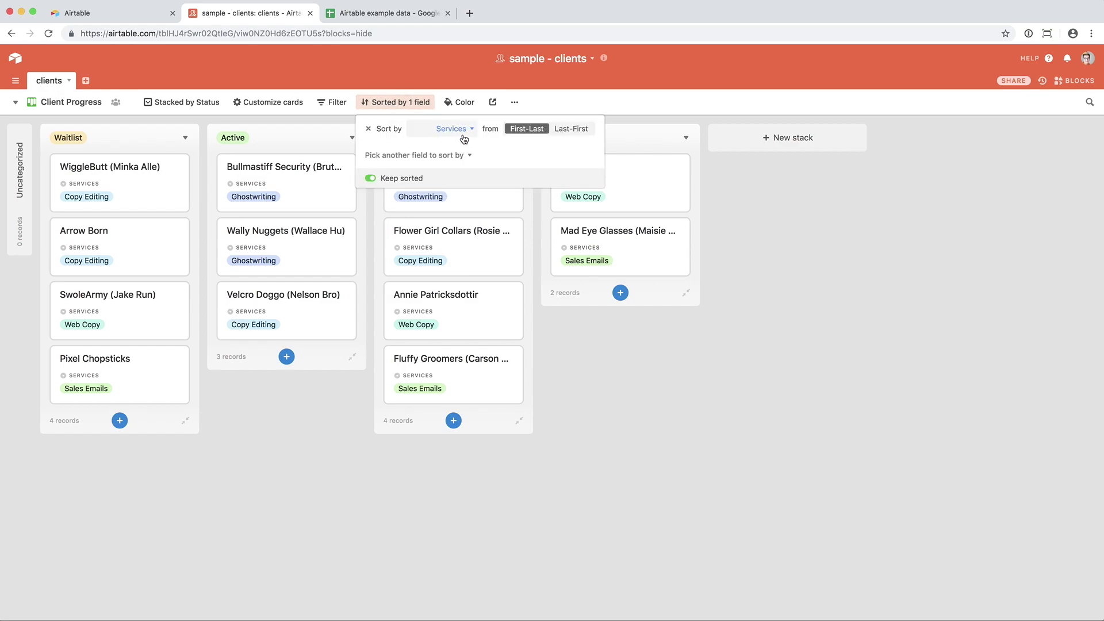
click(408, 109)
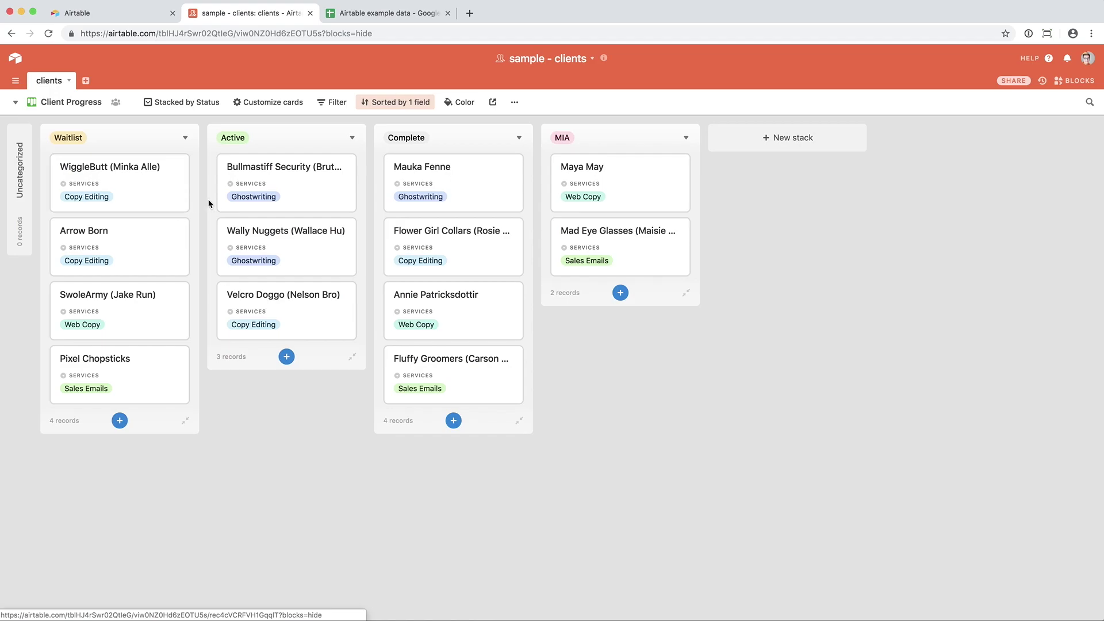
Step: Turn on Email, URL and PM System in the card field settings, then close them
click(281, 104)
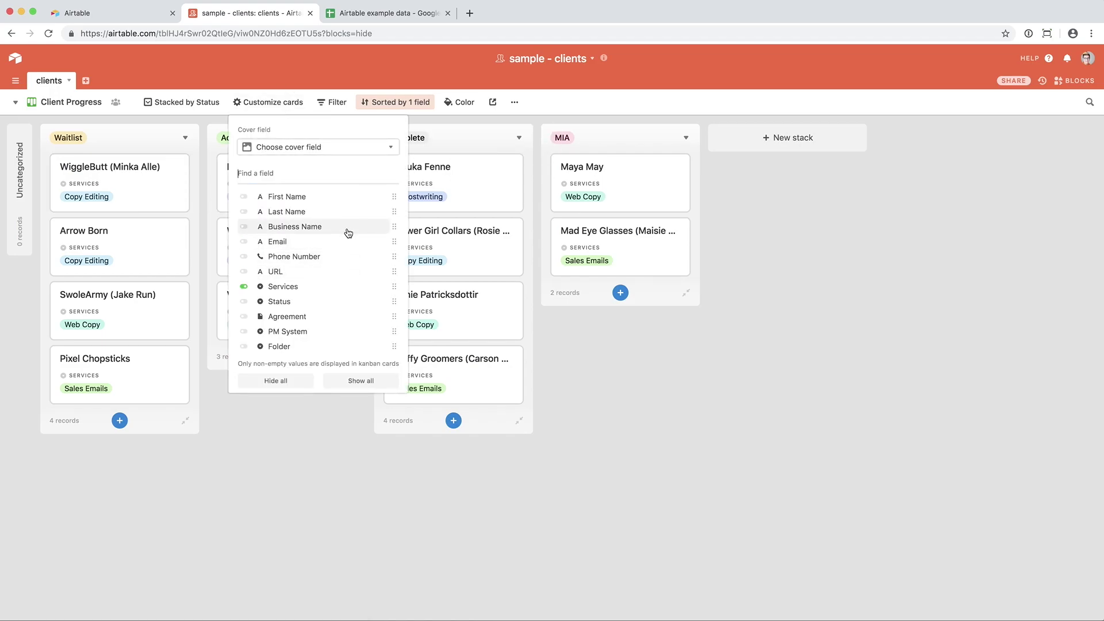
click(245, 243)
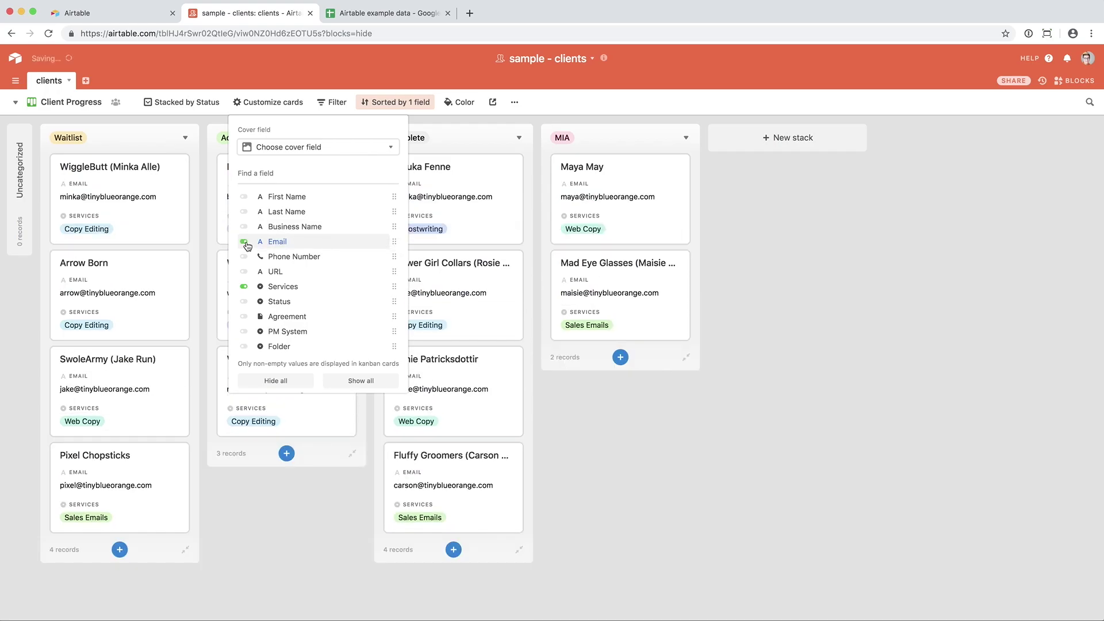
click(245, 273)
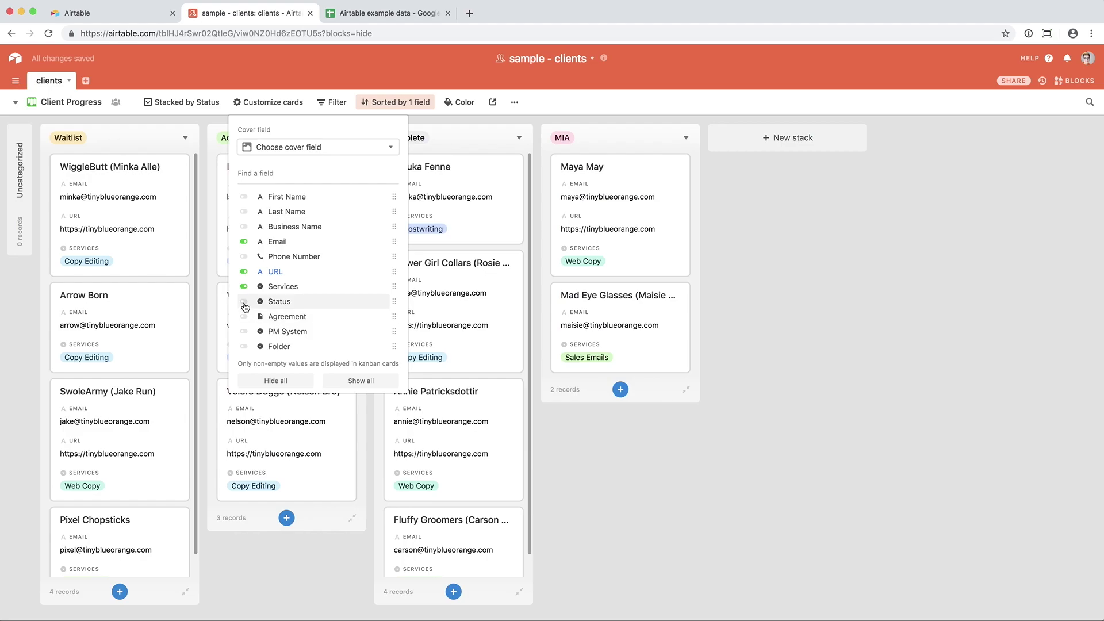
click(243, 332)
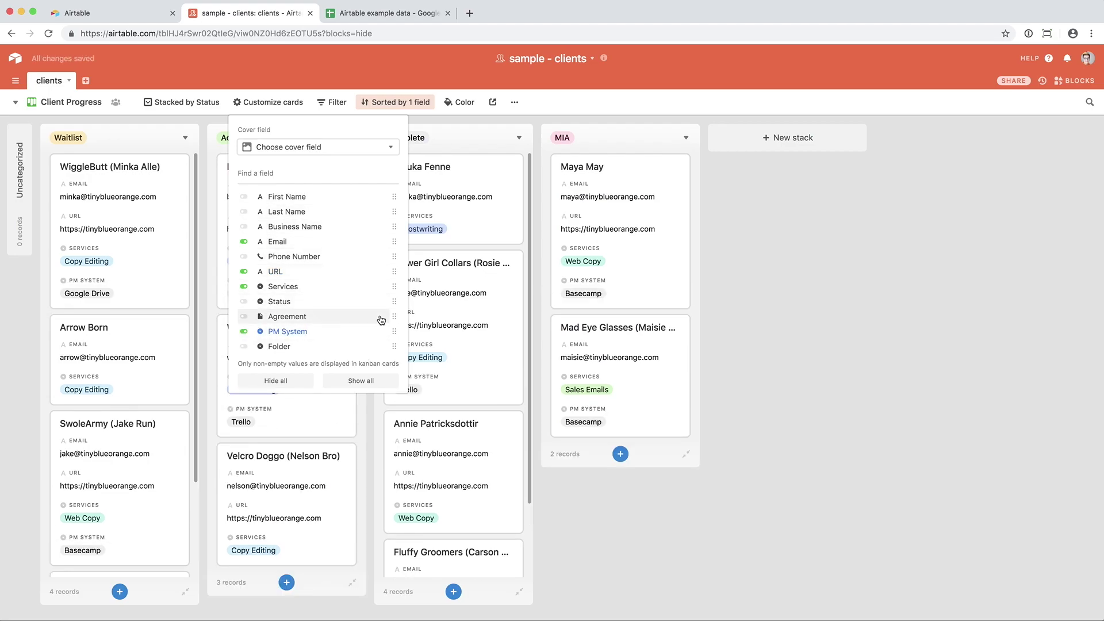
click(822, 349)
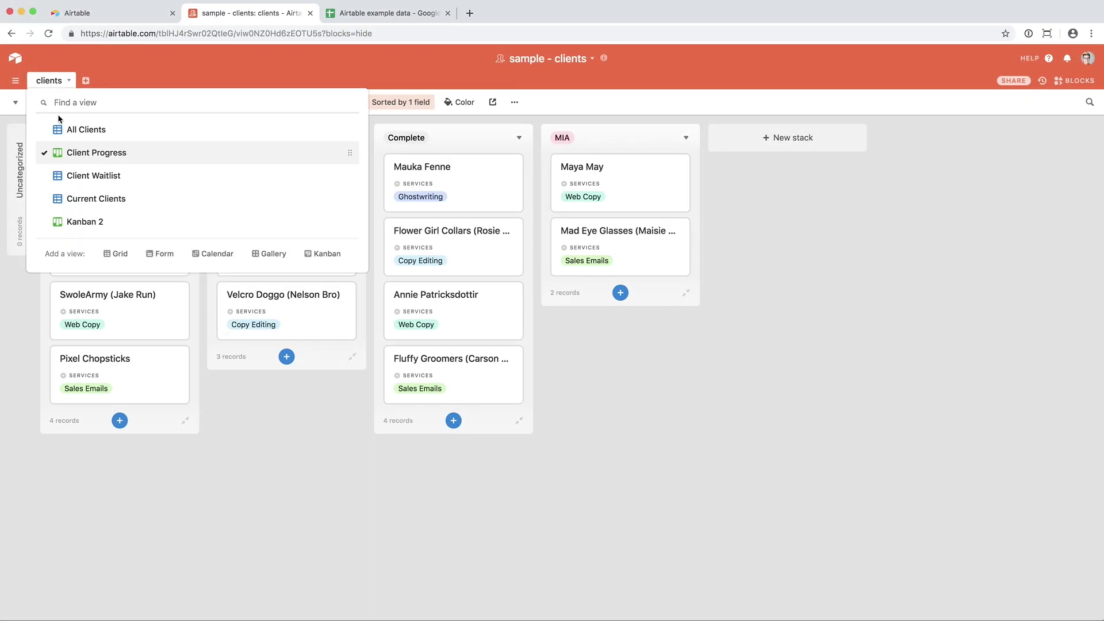
Step: Switch to the Client Waitlist grid and check its 'Status is Waitlist' filter
click(87, 186)
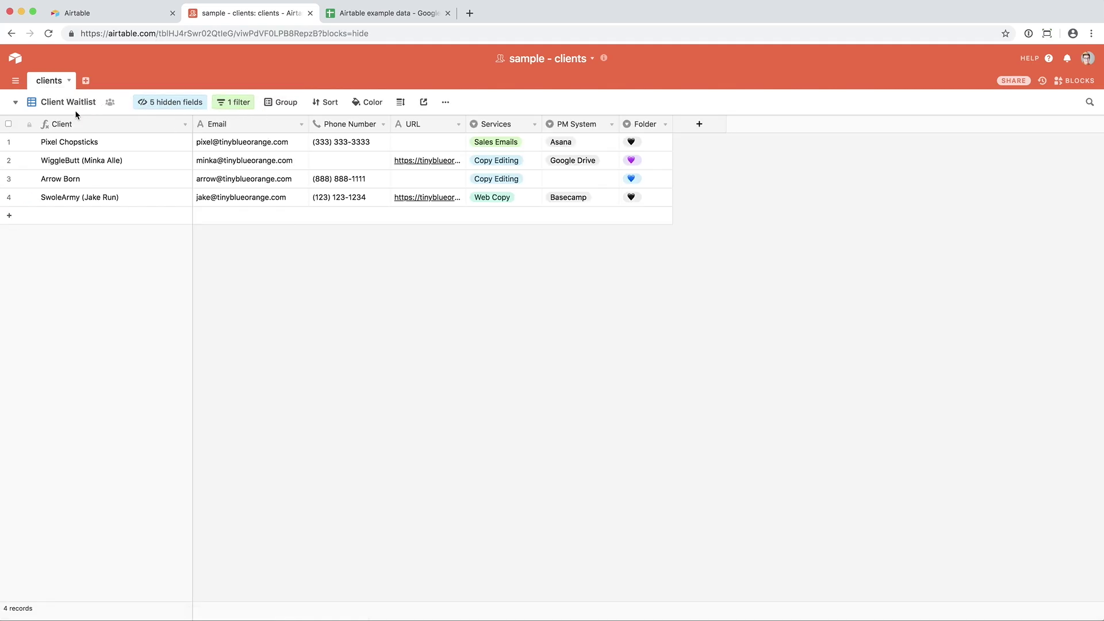
click(228, 110)
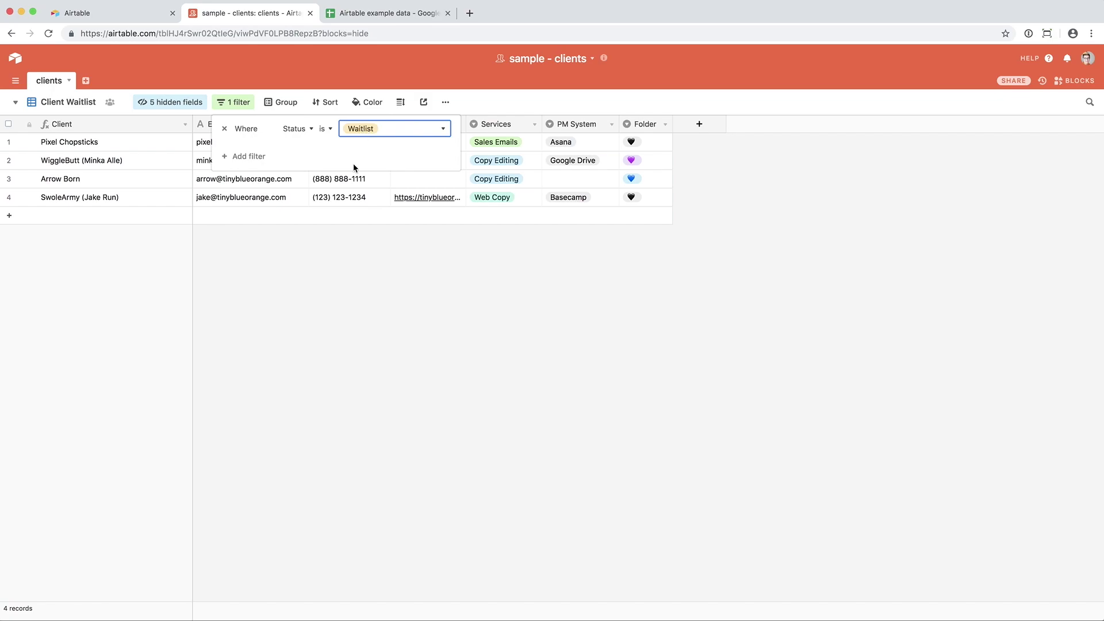
click(350, 261)
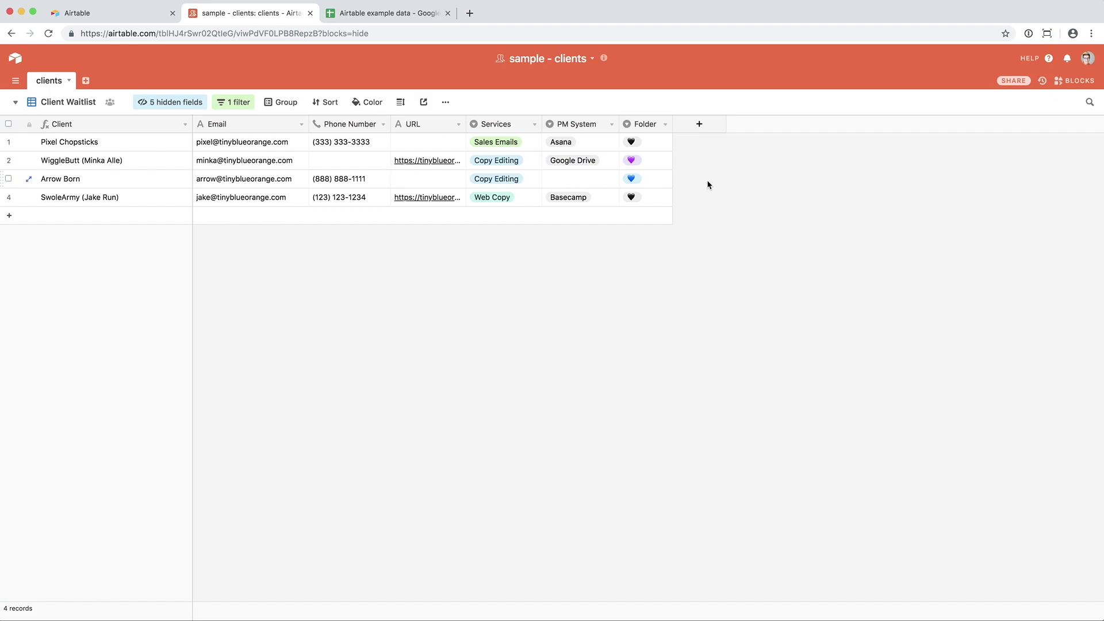
click(177, 106)
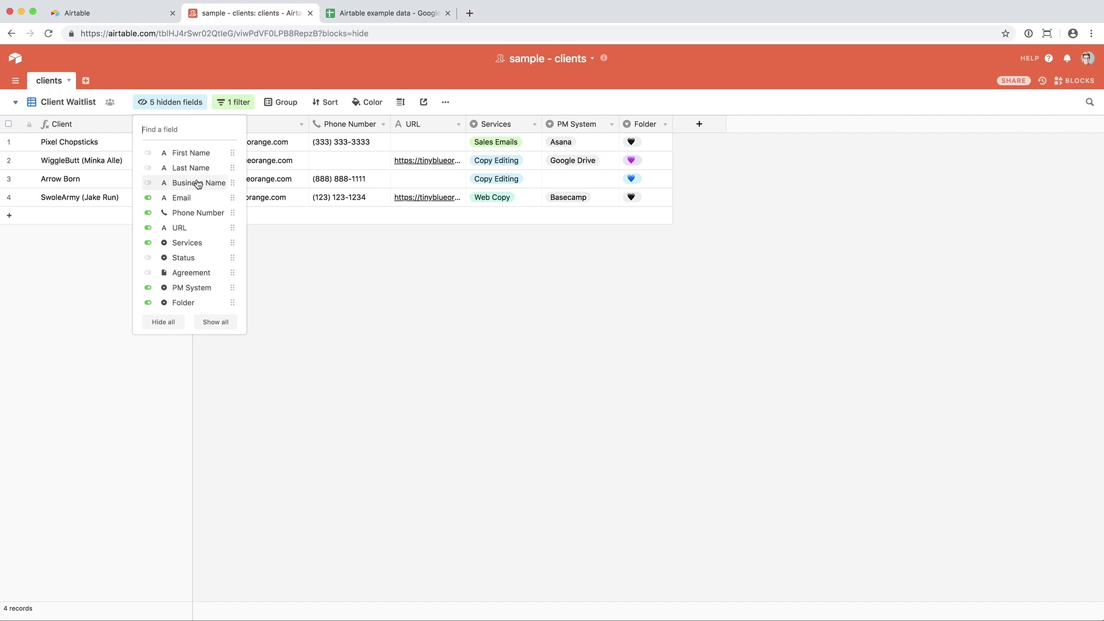
click(308, 296)
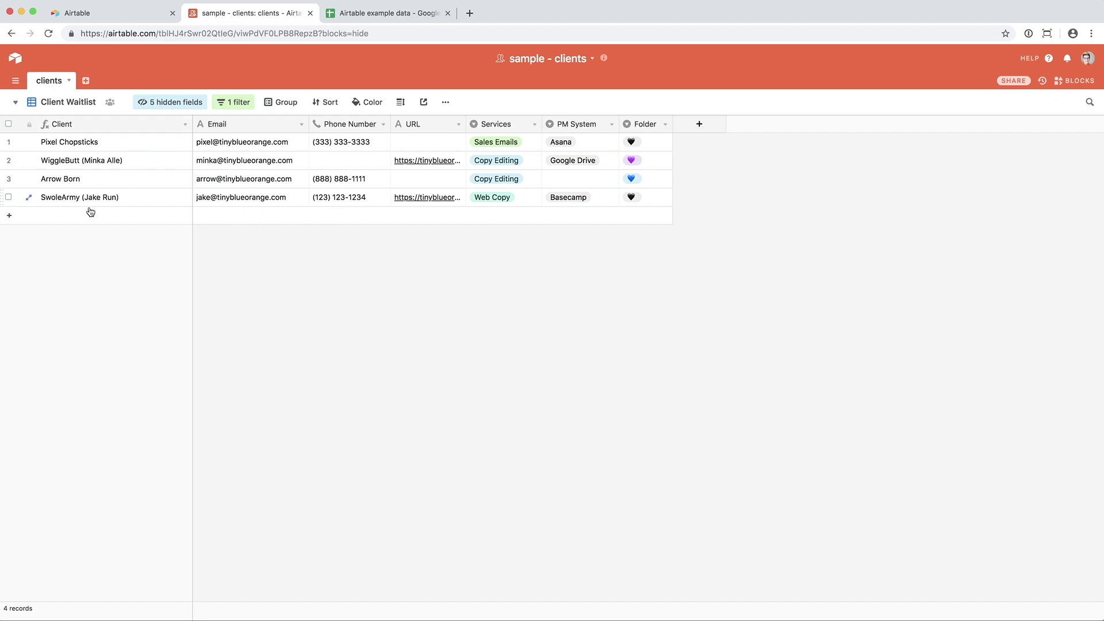
click(164, 103)
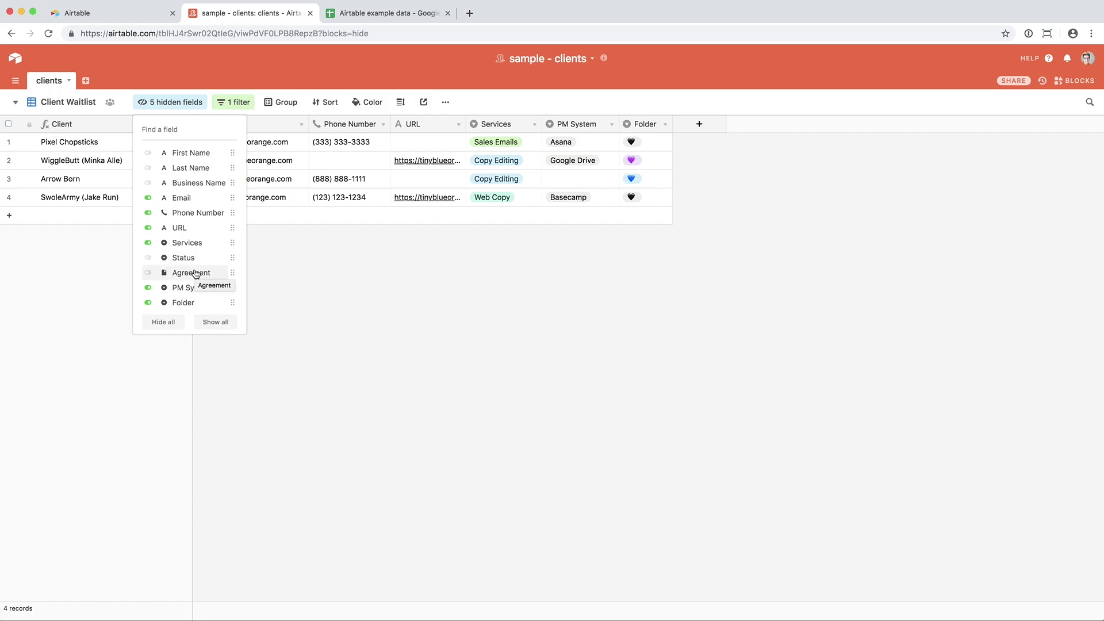
click(364, 245)
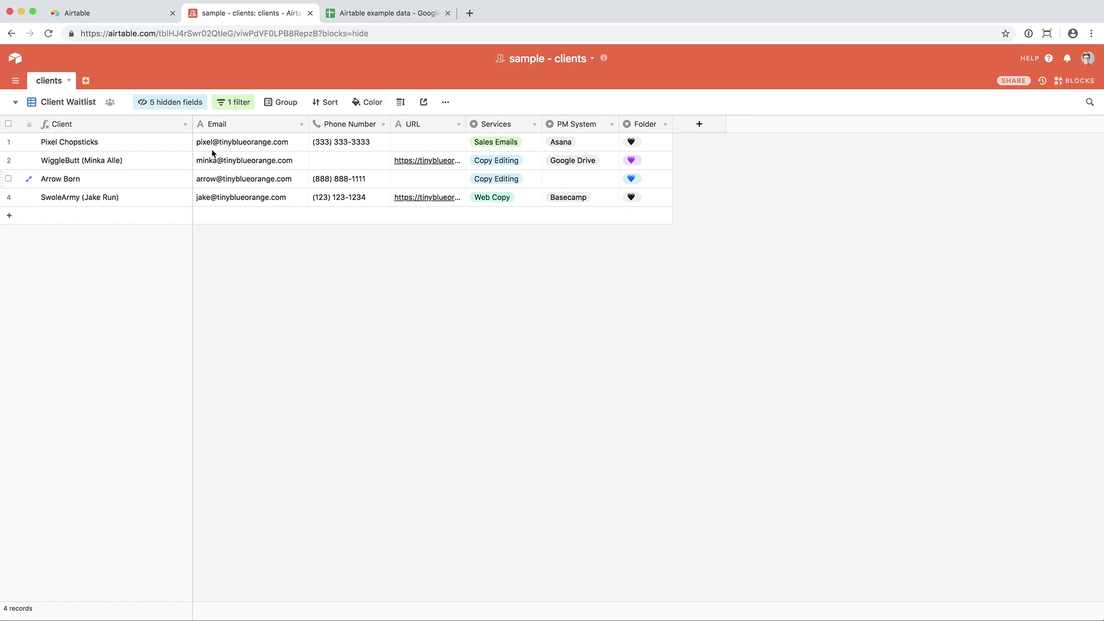
click(188, 104)
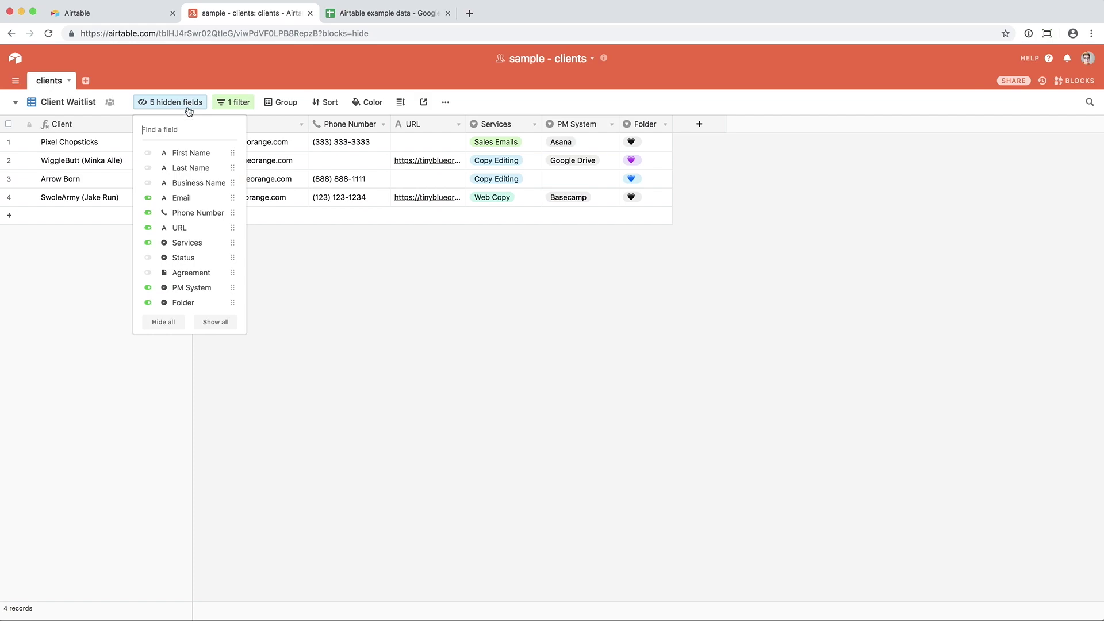
Step: Unhide Agreement and attach the Sample Letter of Agreement .doc to Pixel Chopsticks' Agreement cell
click(148, 272)
click(539, 321)
click(572, 145)
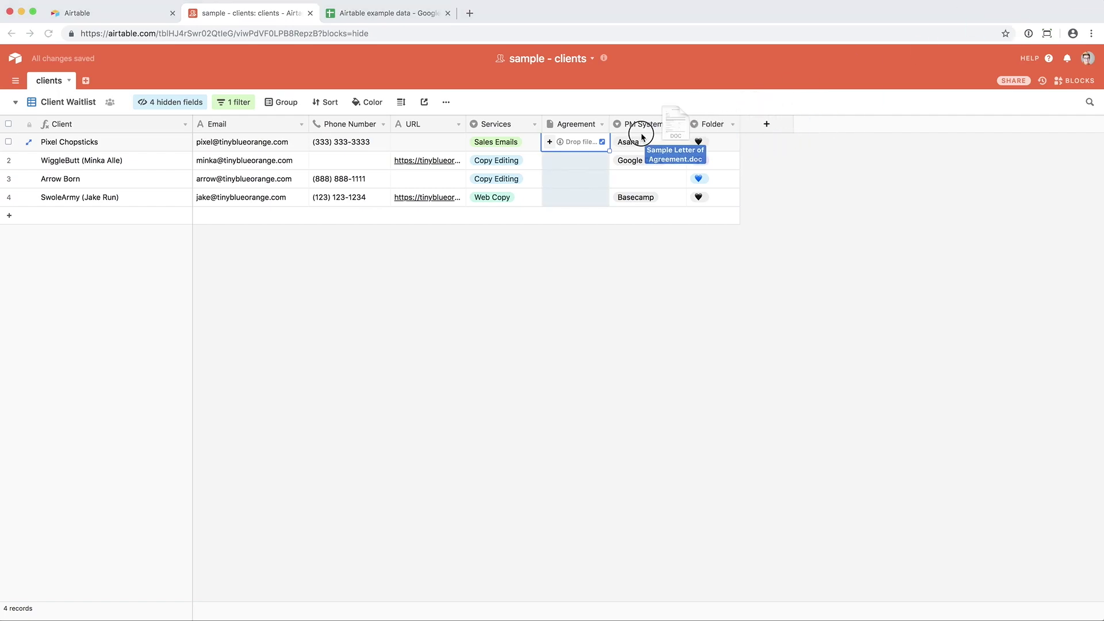
drag(636, 137, 575, 138)
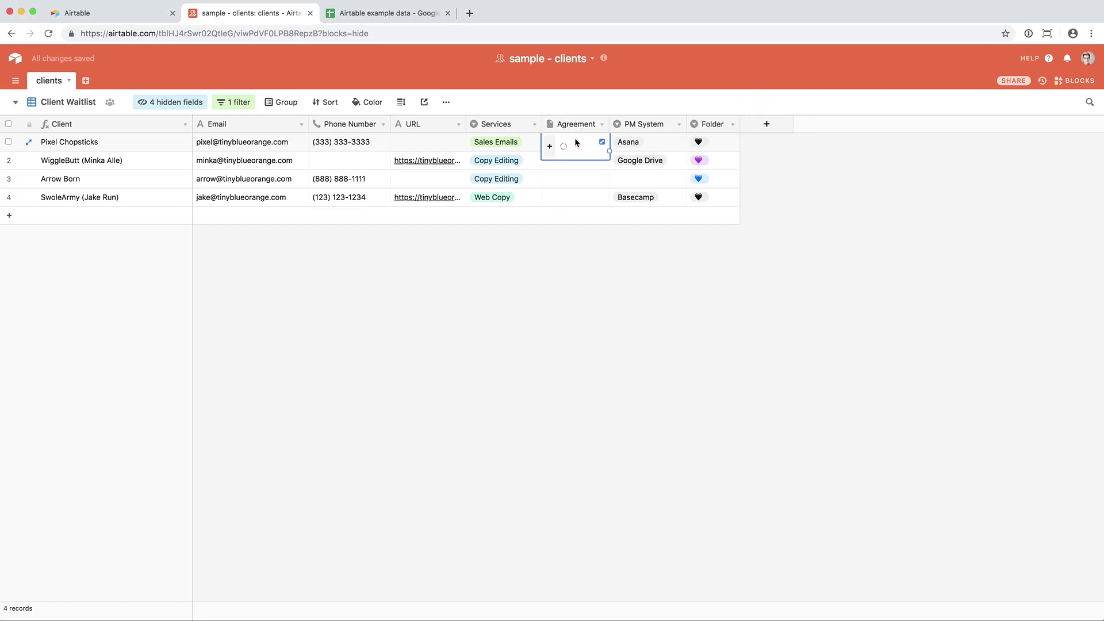
click(592, 274)
Step: Hide the Agreement field again and expand Pixel Chopsticks' full record
click(170, 102)
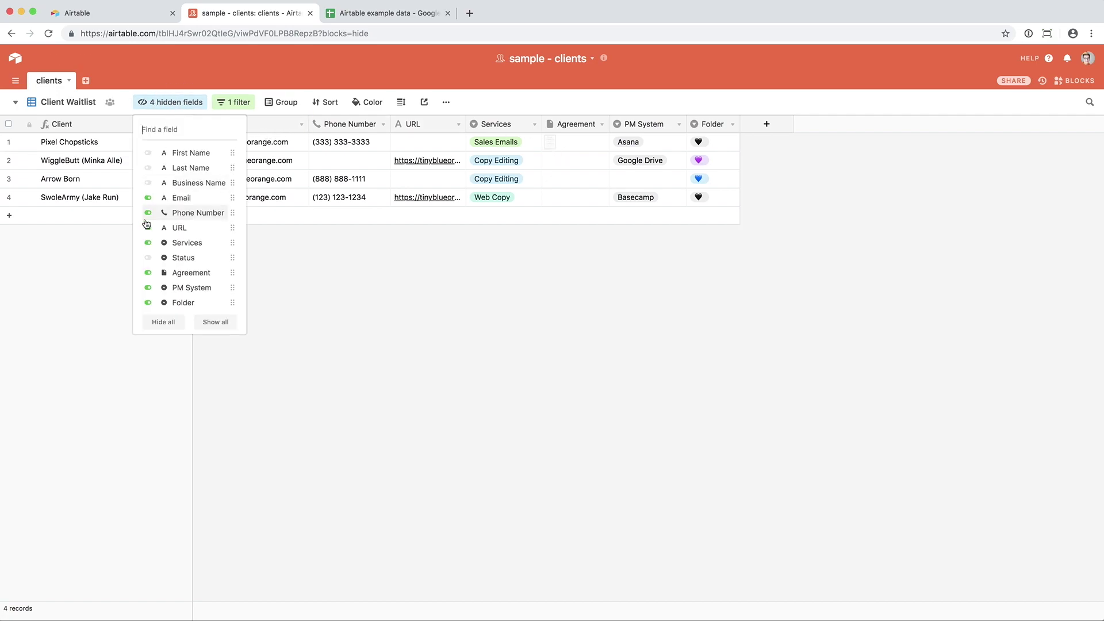
click(148, 272)
click(383, 292)
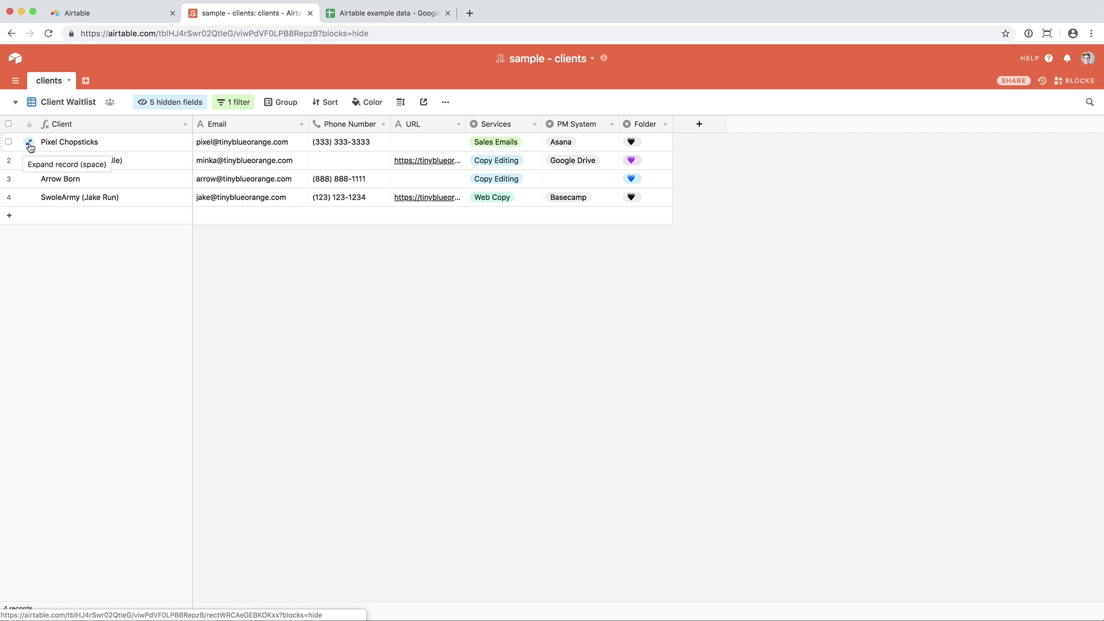
click(29, 144)
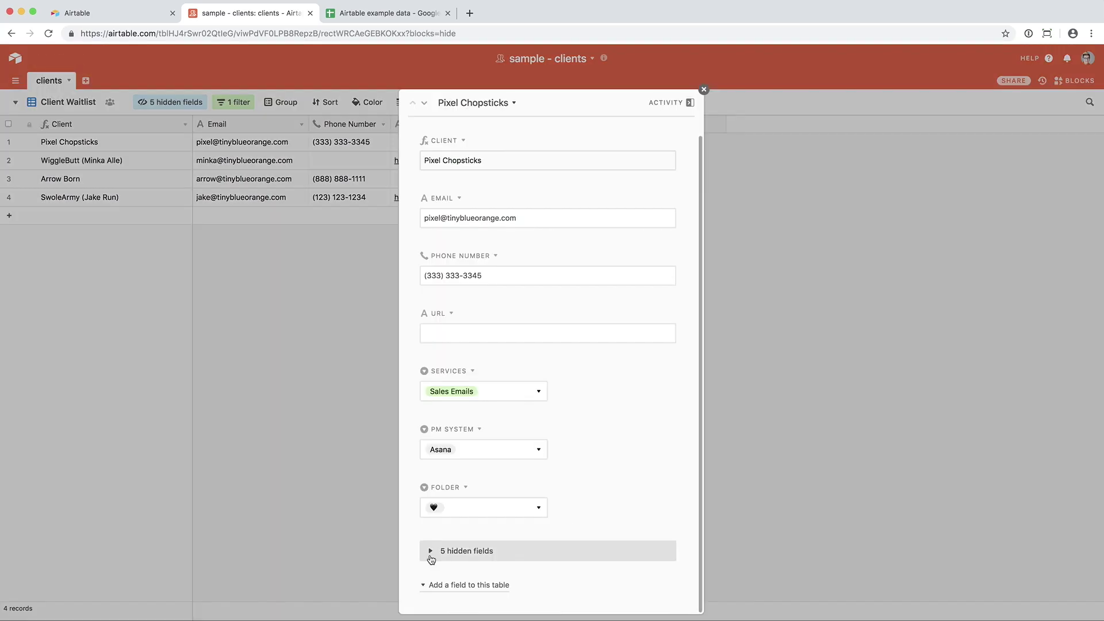
click(429, 554)
scroll(540, 493, down, 2)
scroll(540, 493, down, 5)
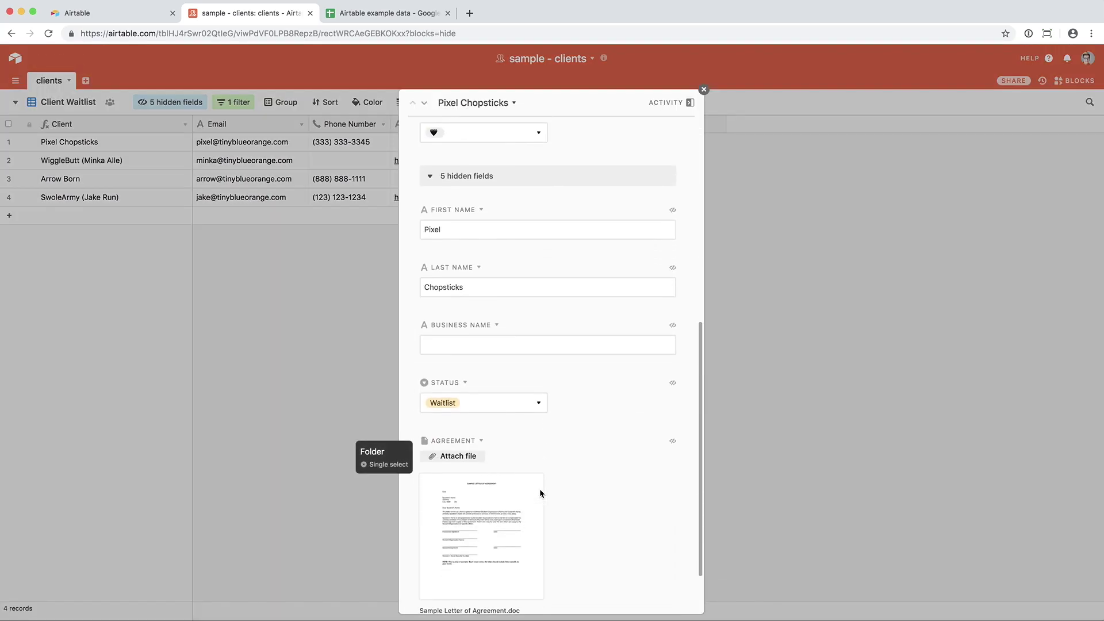
click(461, 268)
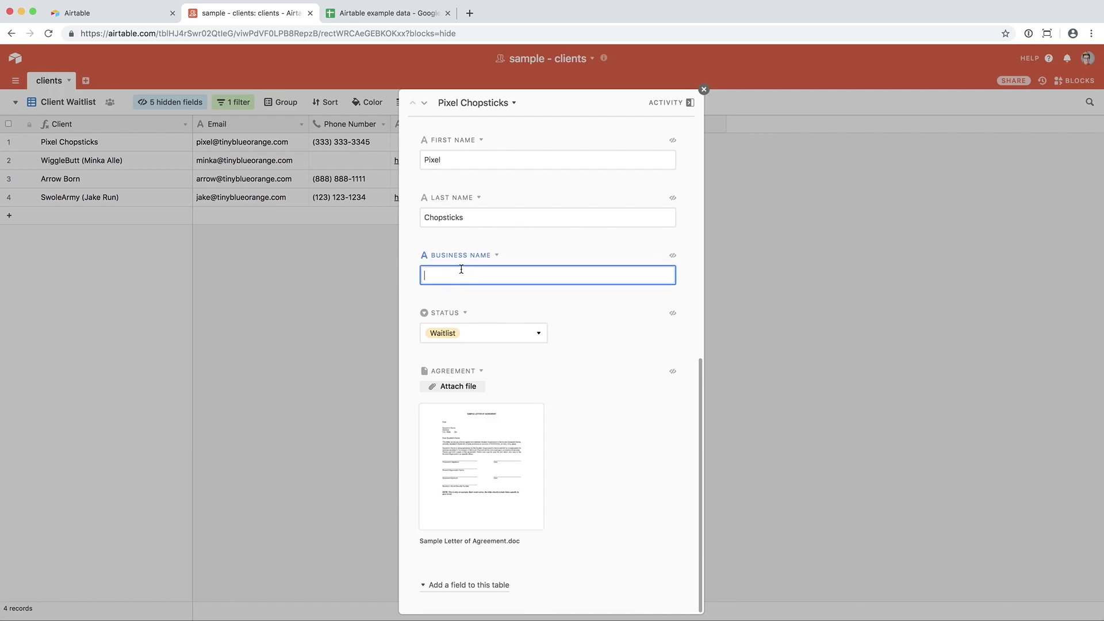
mouse_move(485, 469)
click(484, 469)
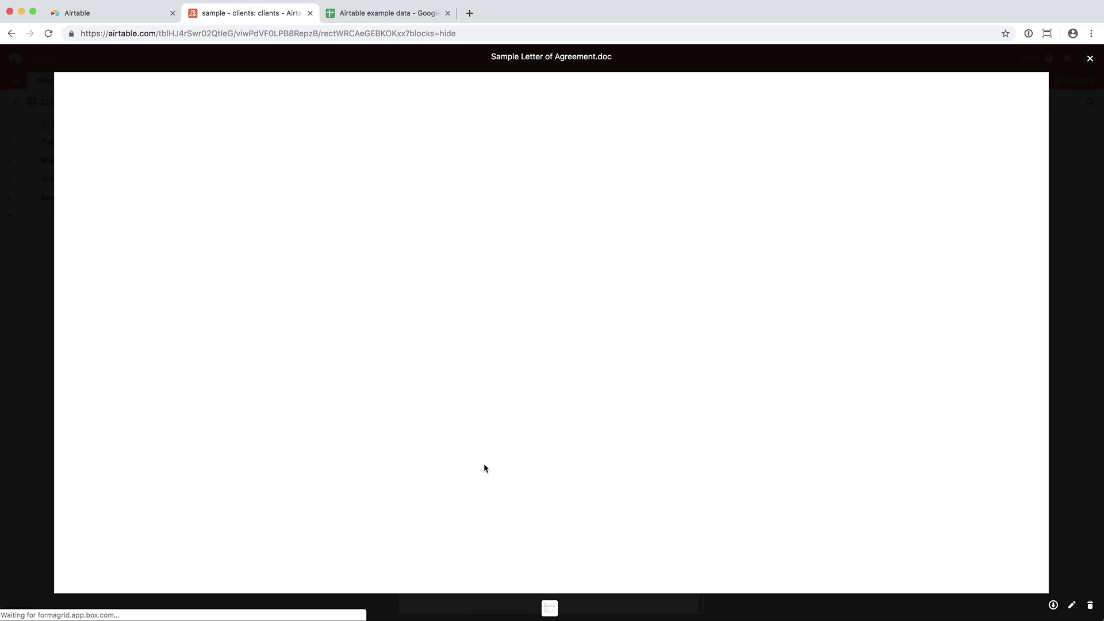
key(Escape)
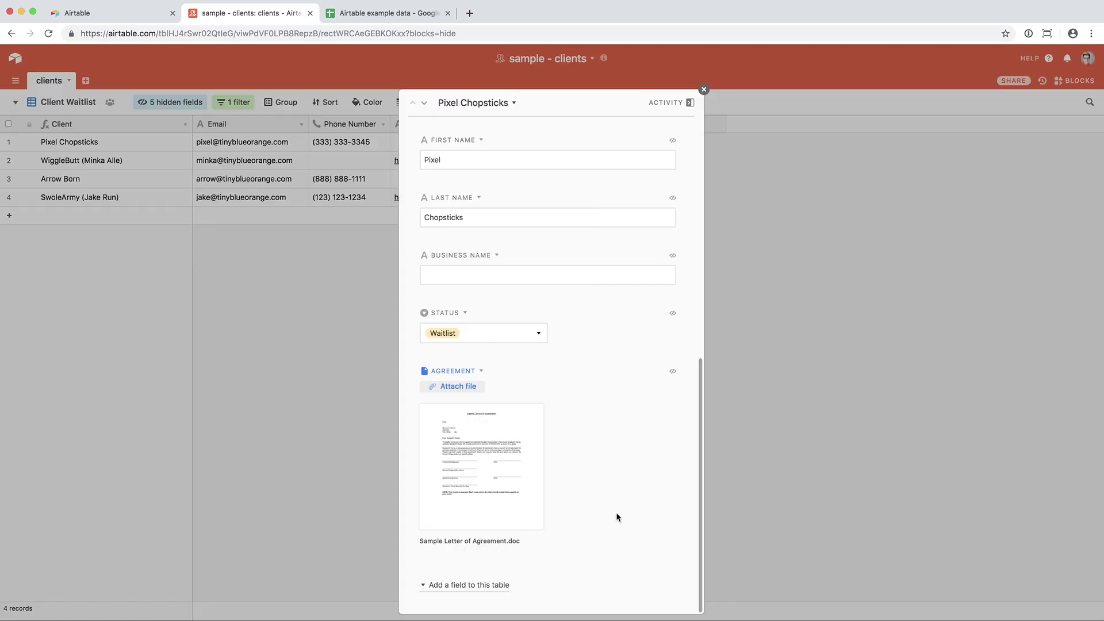
scroll(617, 517, up, 5)
scroll(617, 517, up, 3)
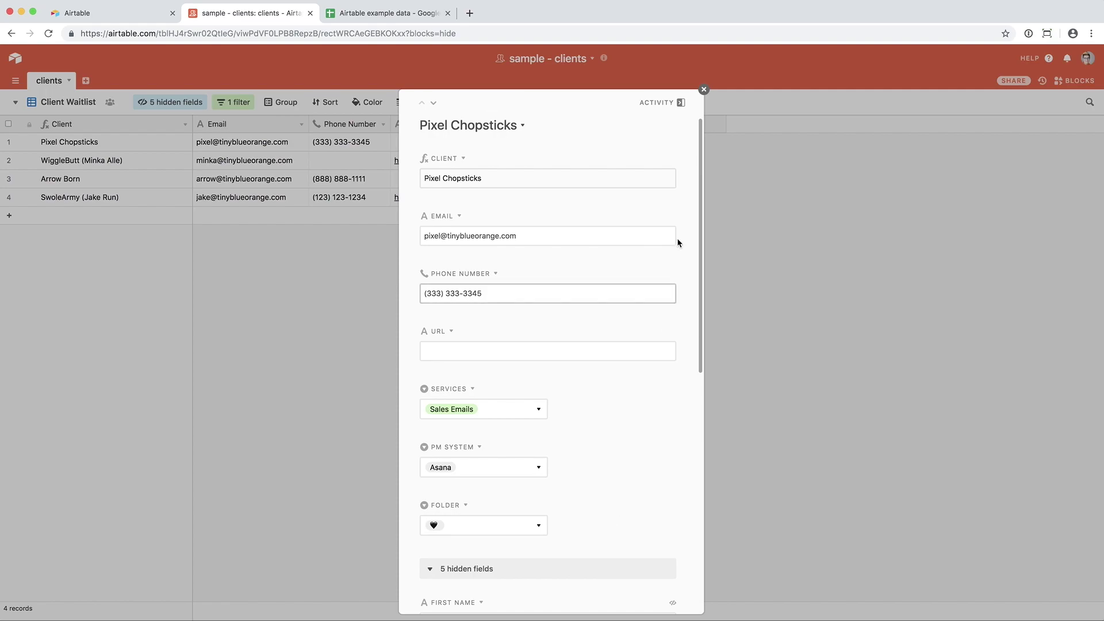
click(433, 106)
click(426, 106)
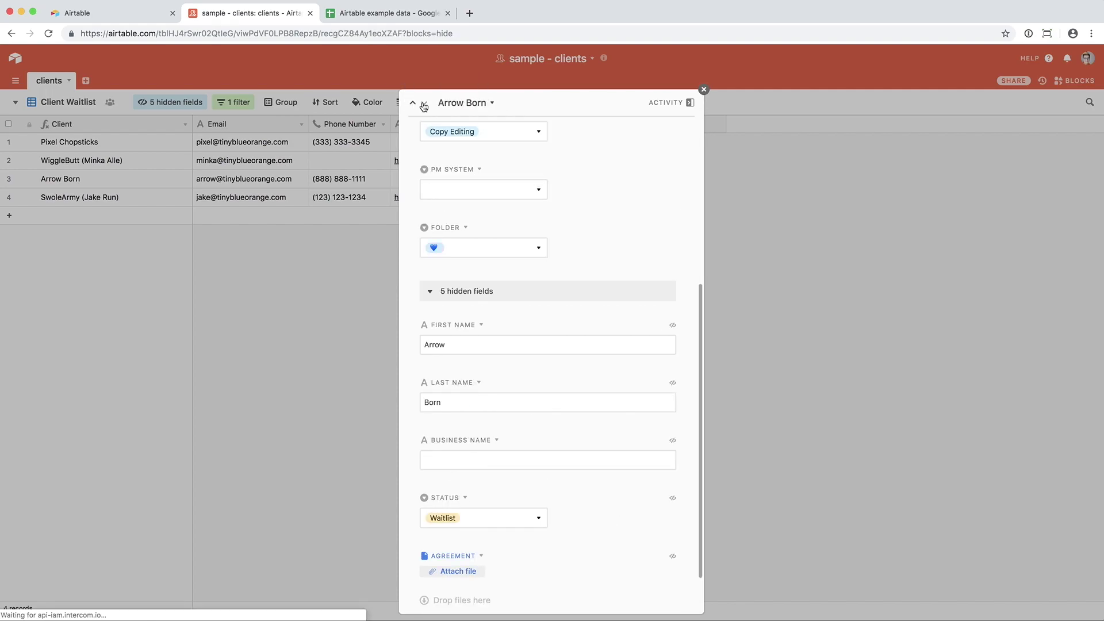
click(426, 106)
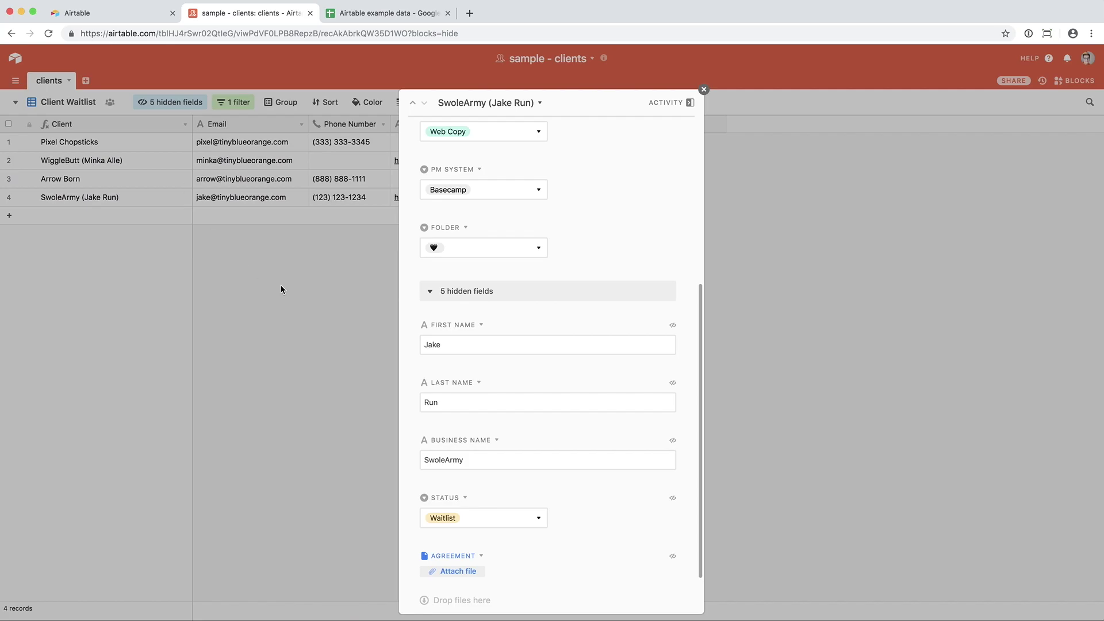
click(703, 89)
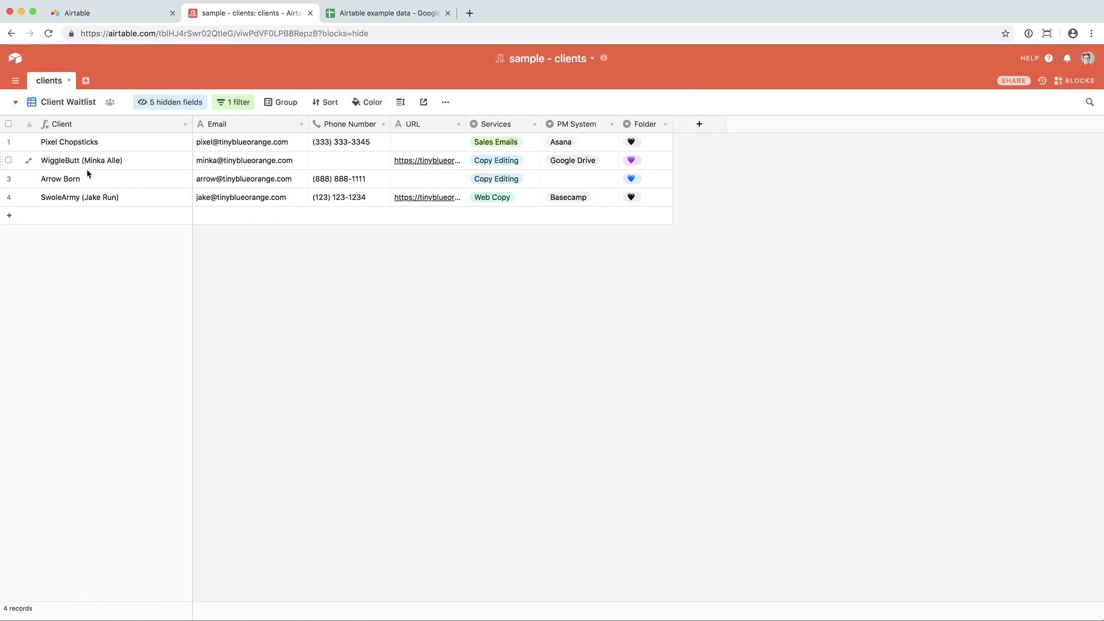
click(30, 179)
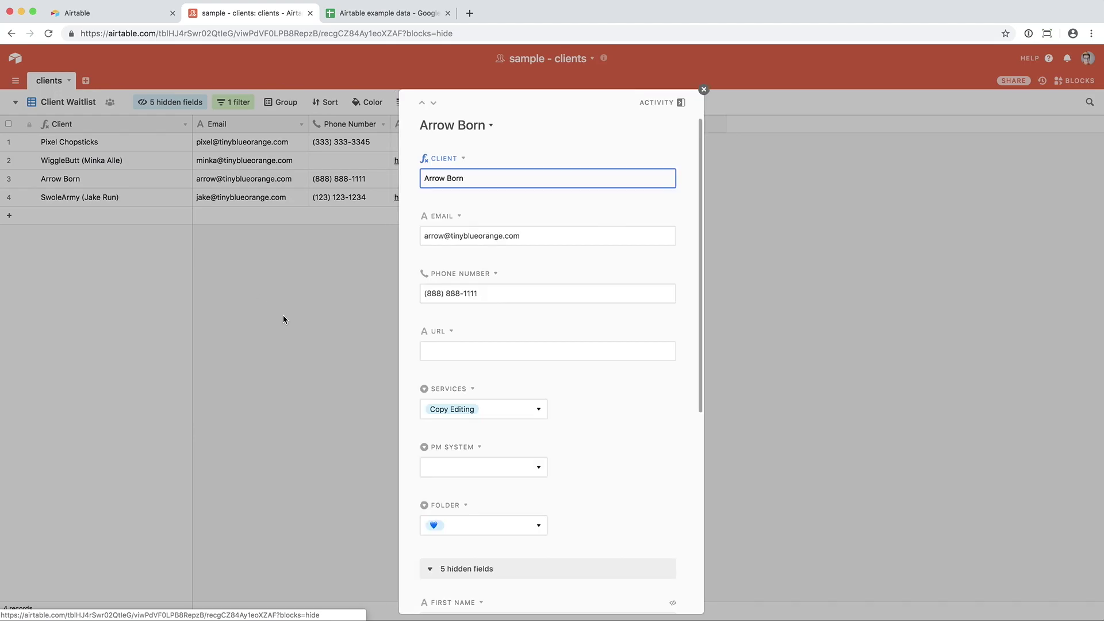
click(703, 89)
Step: Switch to Current Clients and inspect its Status filter and Services grouping
click(61, 104)
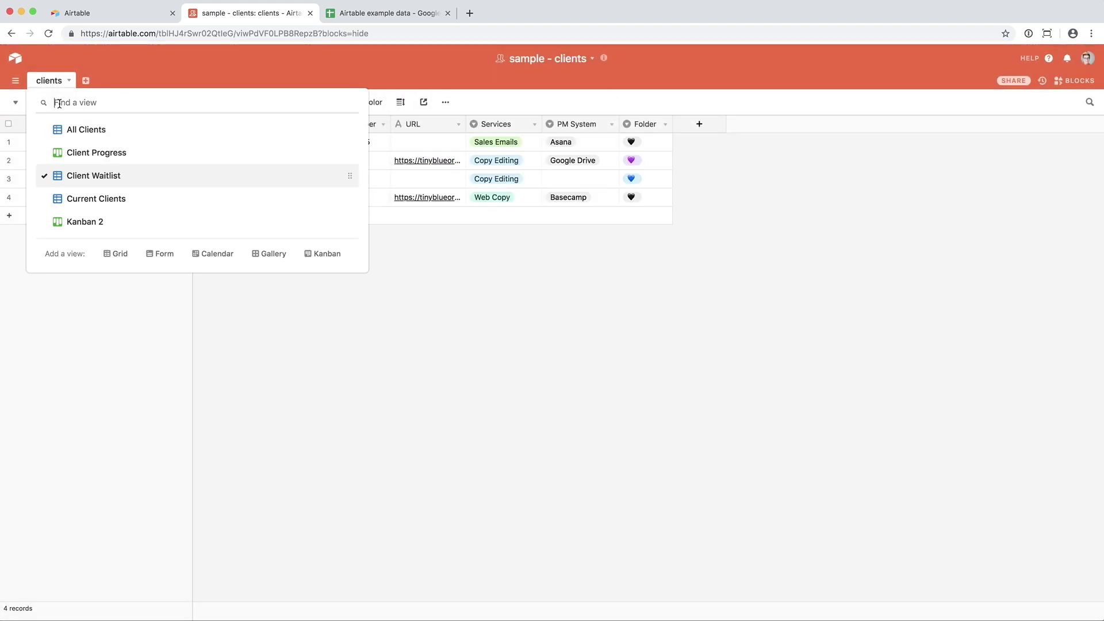
click(81, 200)
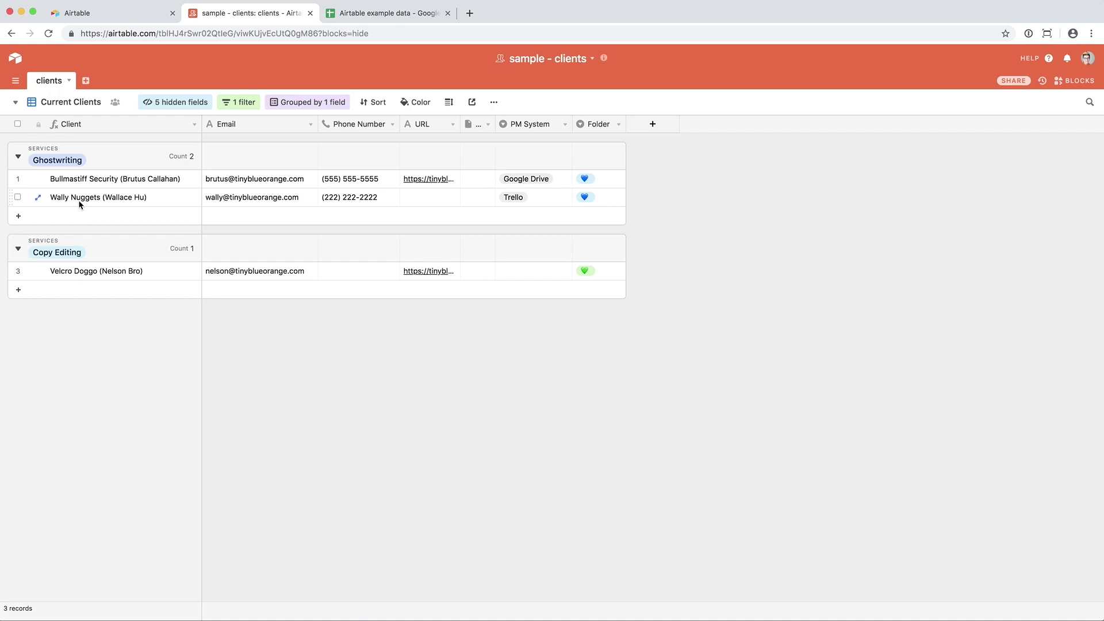
click(240, 103)
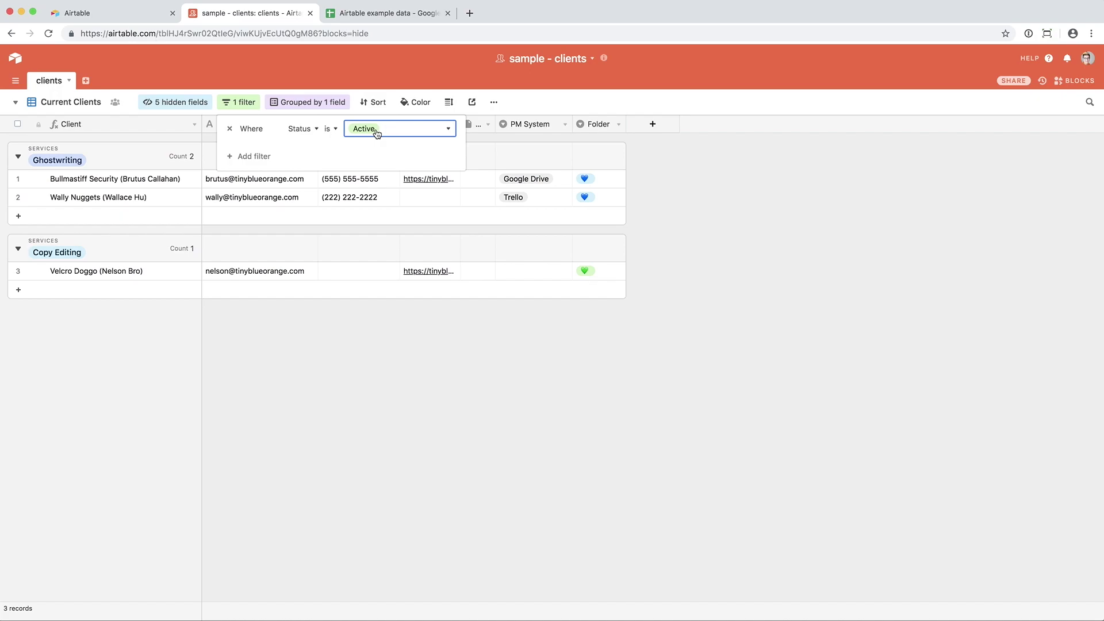
click(397, 378)
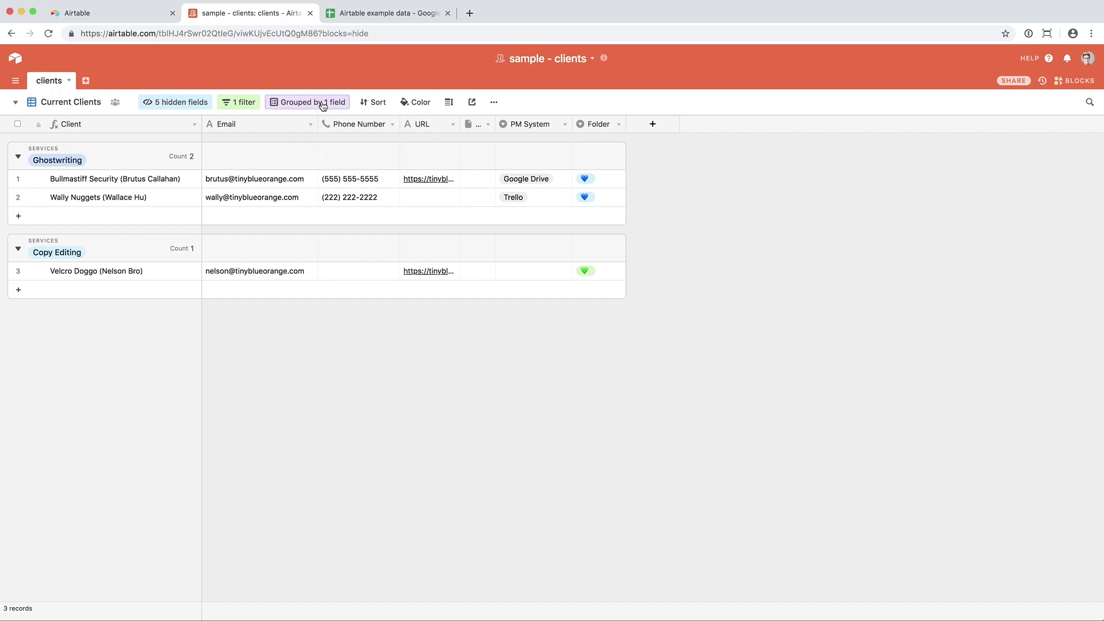
click(323, 105)
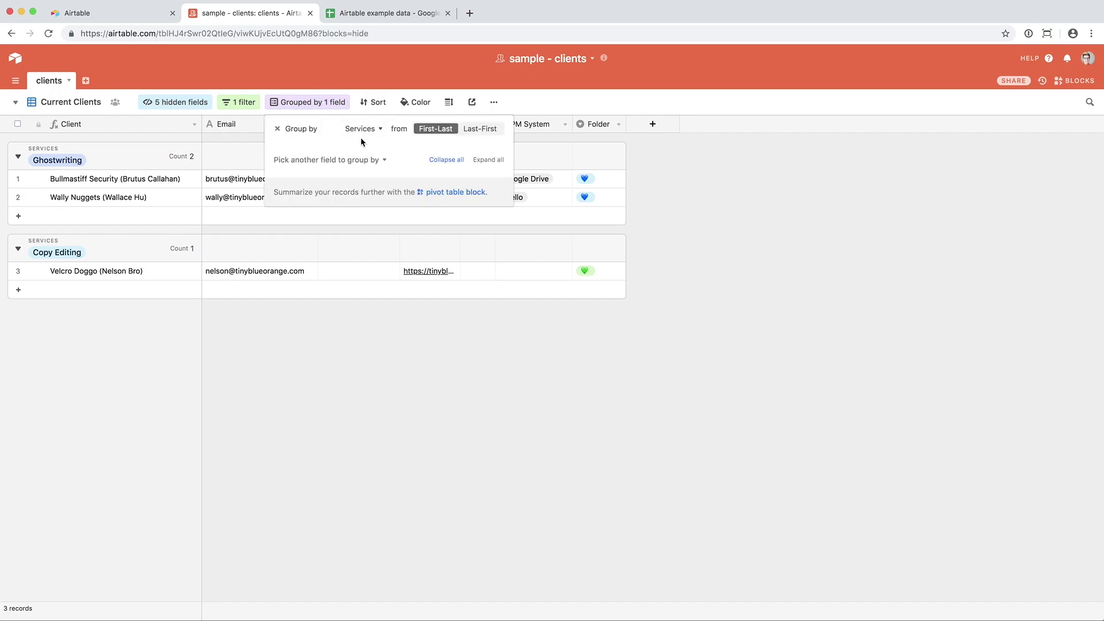
click(457, 313)
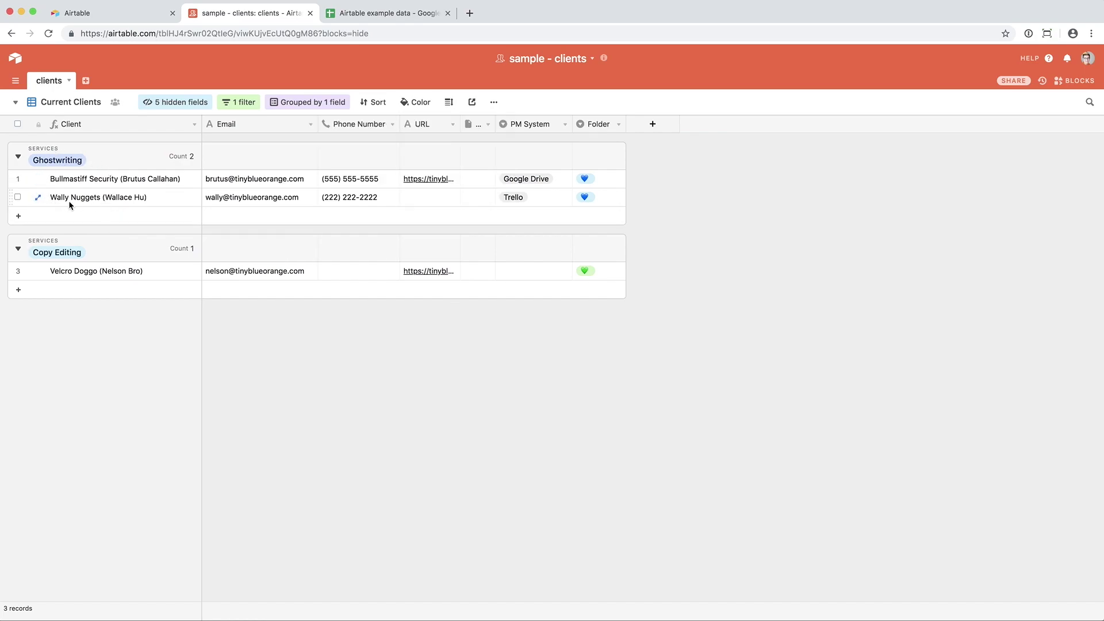
click(72, 101)
Step: On the Client Progress kanban drag Pixel Chopsticks from Waitlist to Active, then return to Current Clients
click(87, 155)
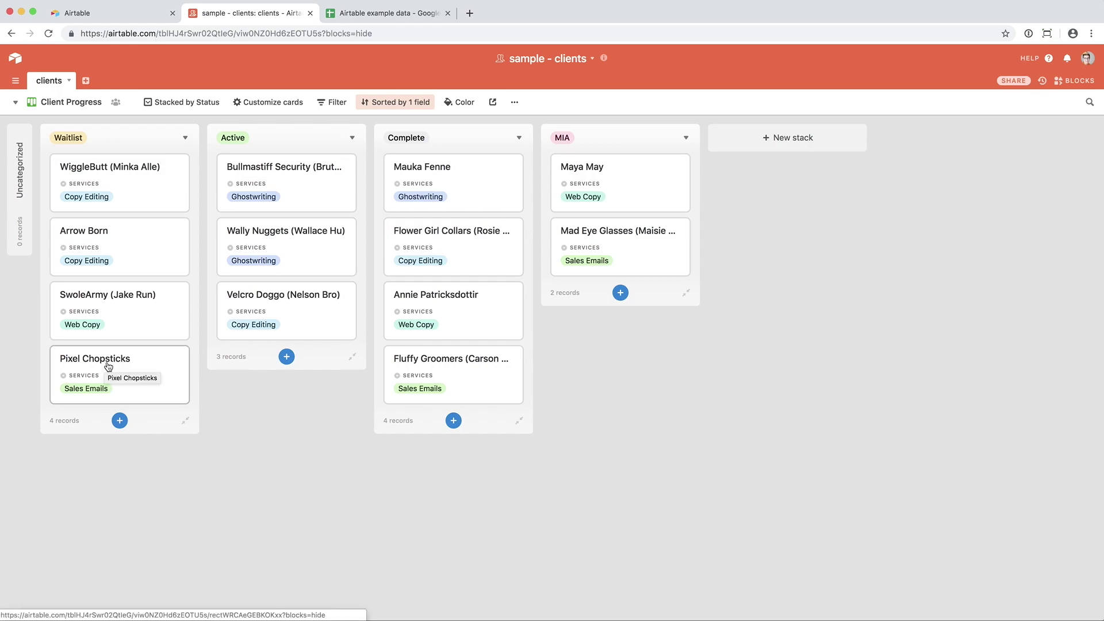
drag(105, 366, 270, 325)
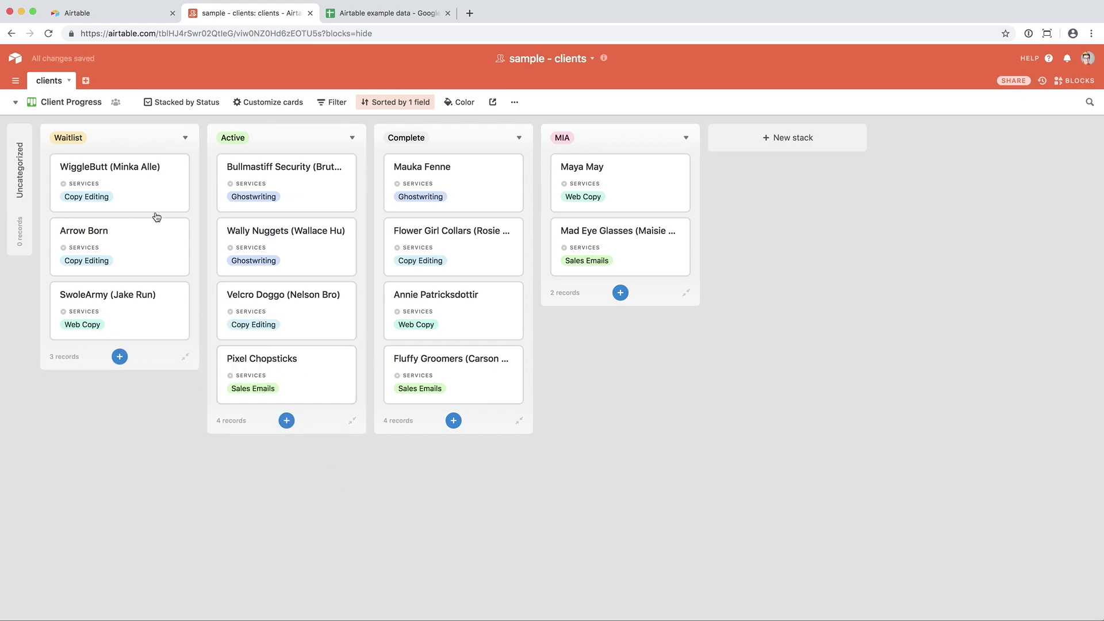
click(71, 104)
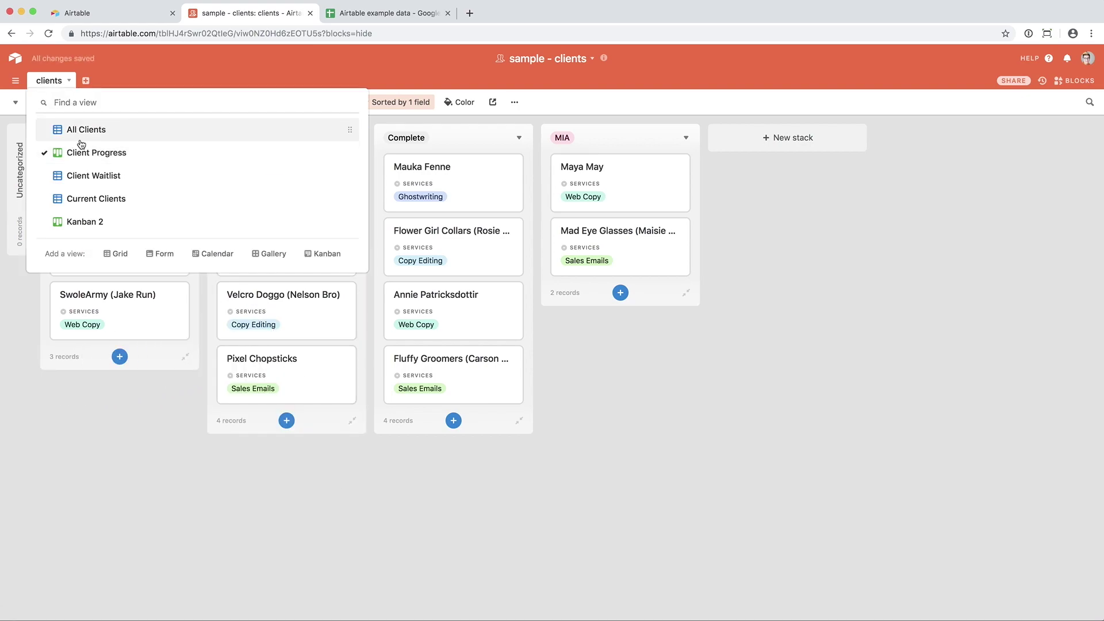
click(96, 204)
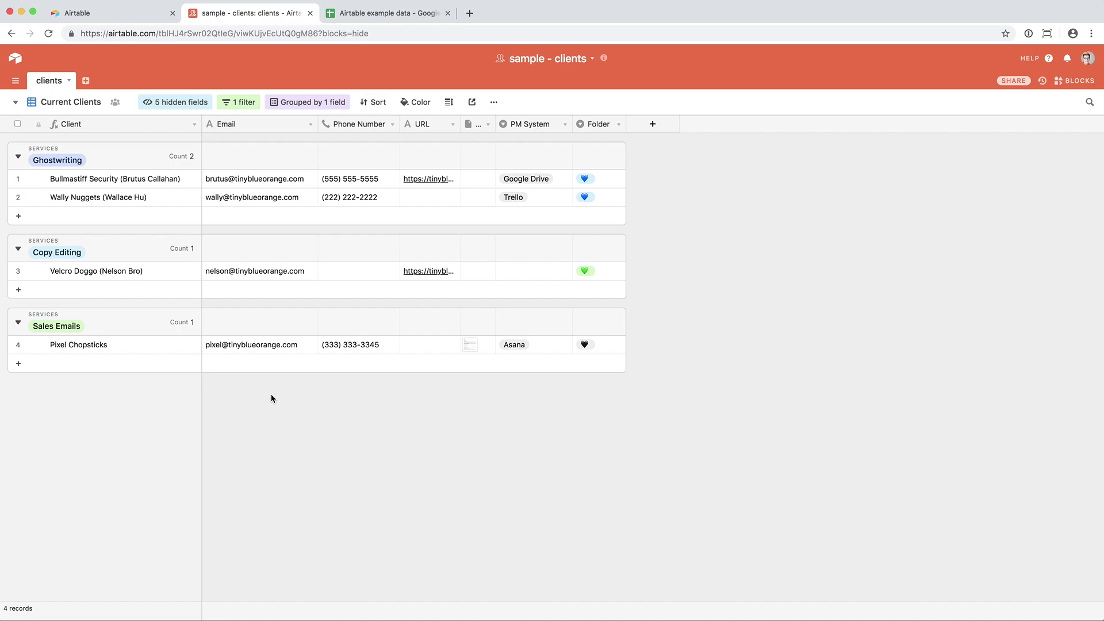
click(176, 102)
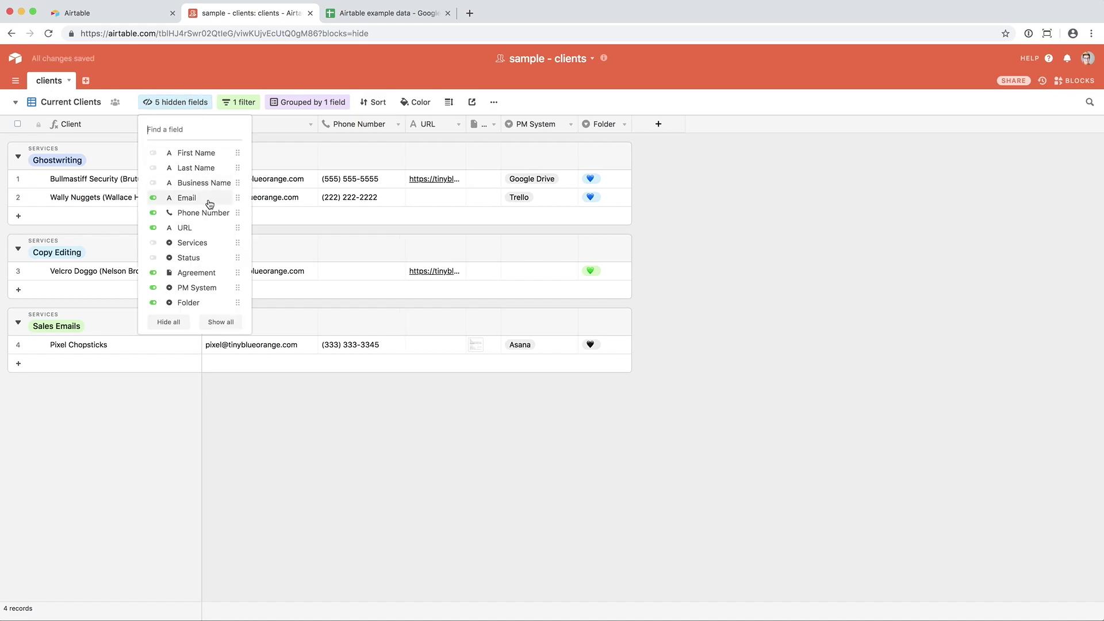
Step: Drag Email below Phone Number in the field list, then reload Current Clients via All Clients
drag(235, 198, 236, 227)
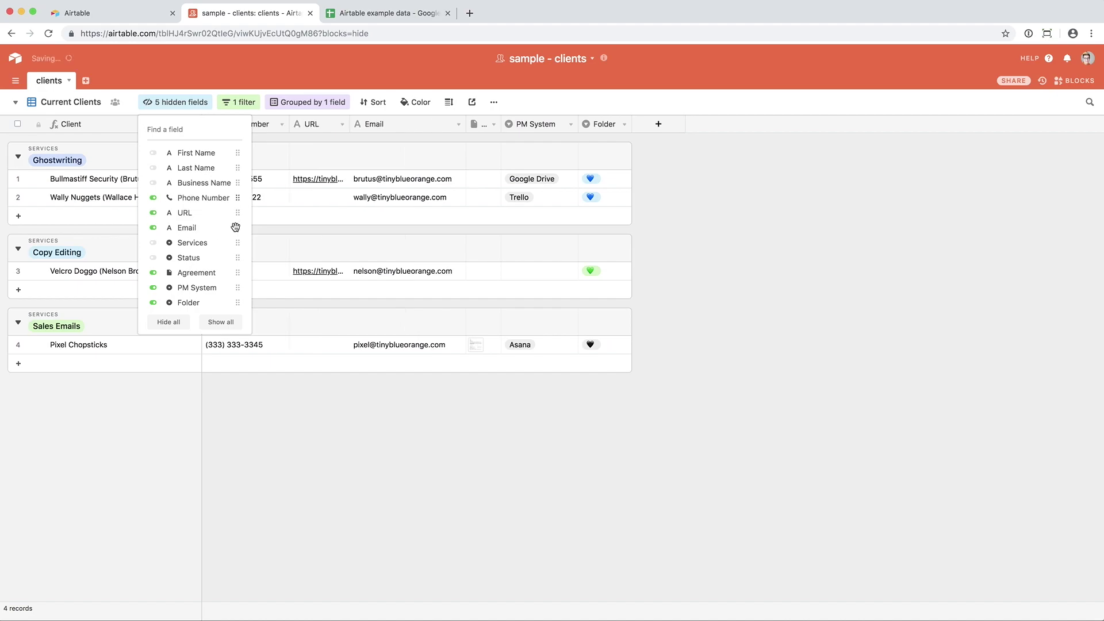
click(260, 412)
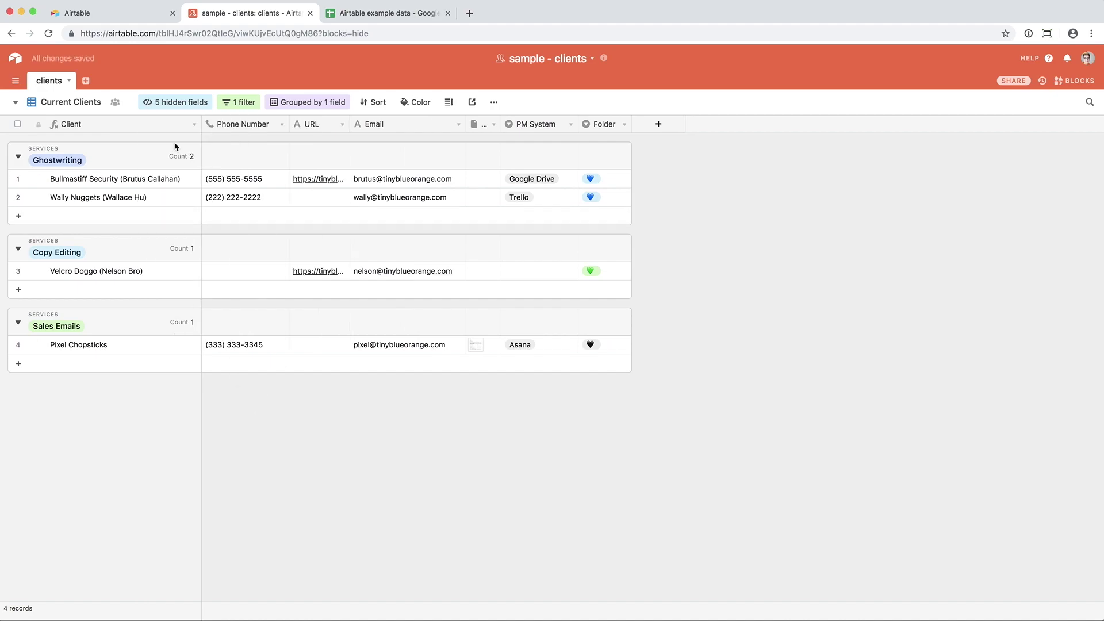
click(73, 104)
click(72, 130)
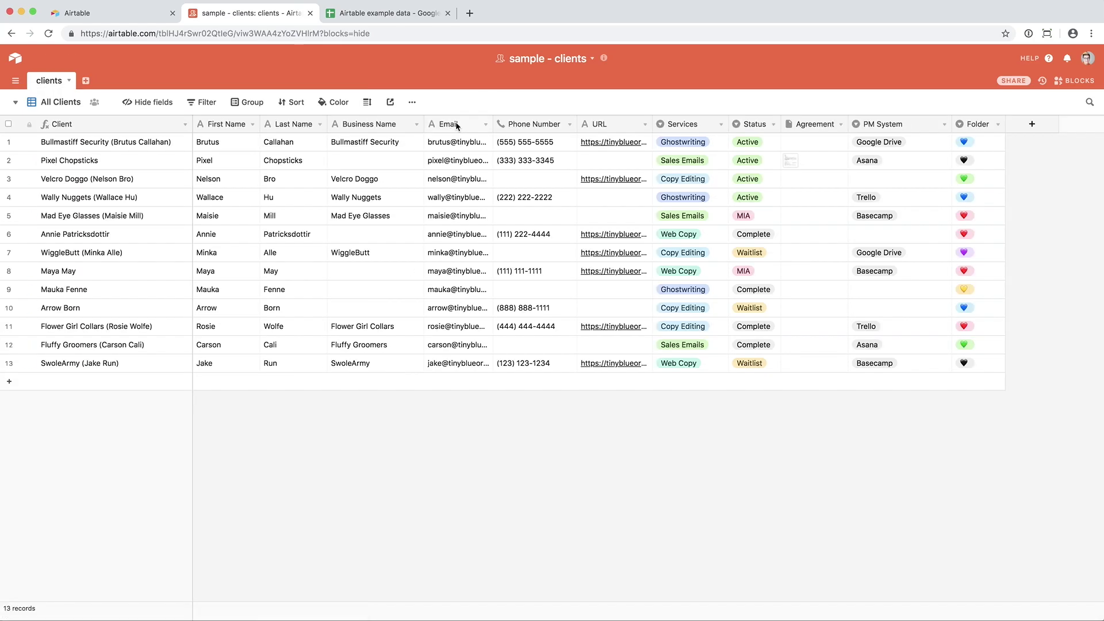
click(56, 103)
click(83, 199)
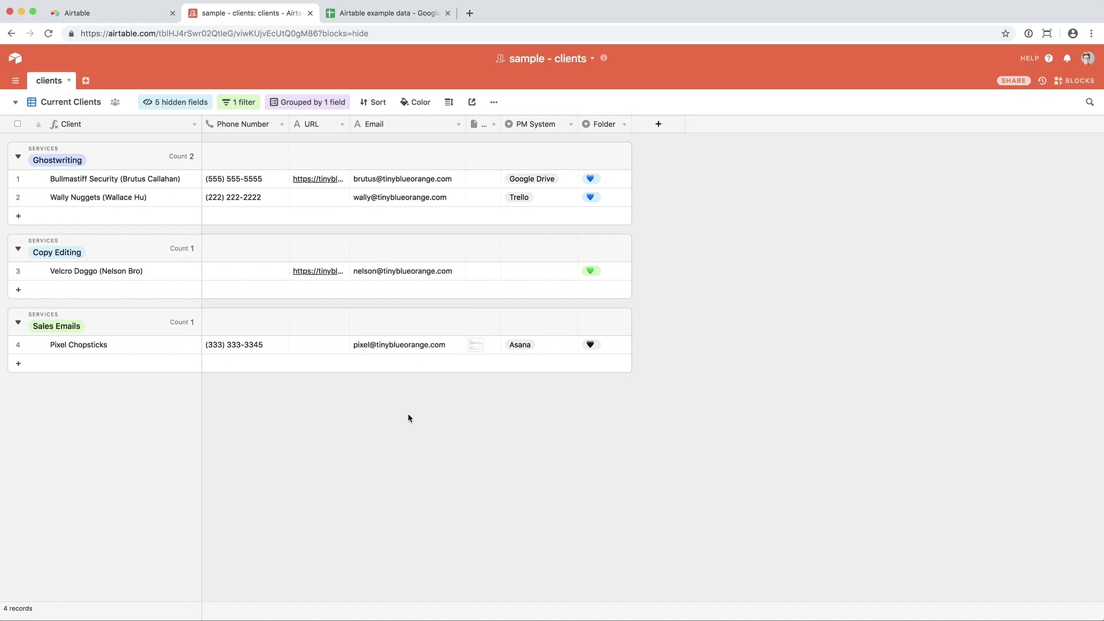
click(66, 103)
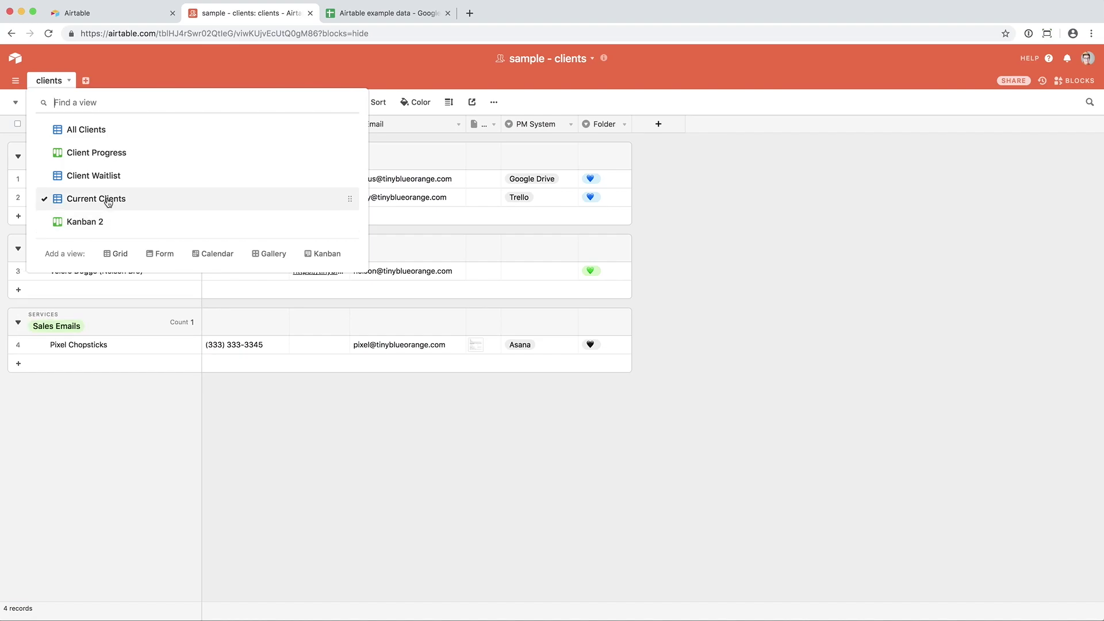
Step: Add a blank grid view named 'Current Client - ' followed by the client's first name
click(121, 254)
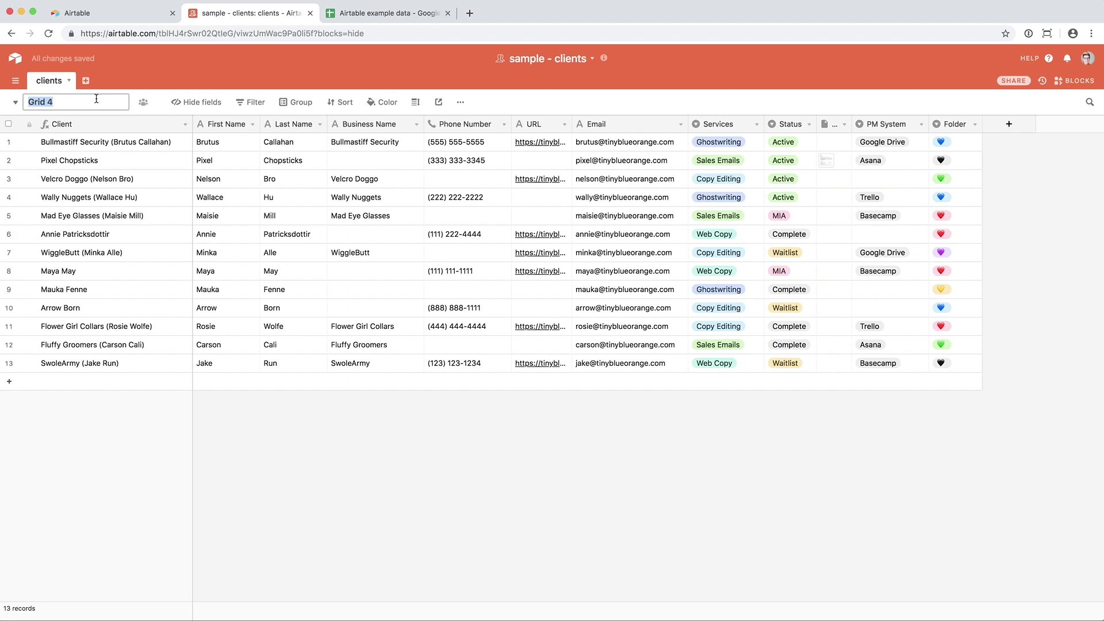
text(Current Client )
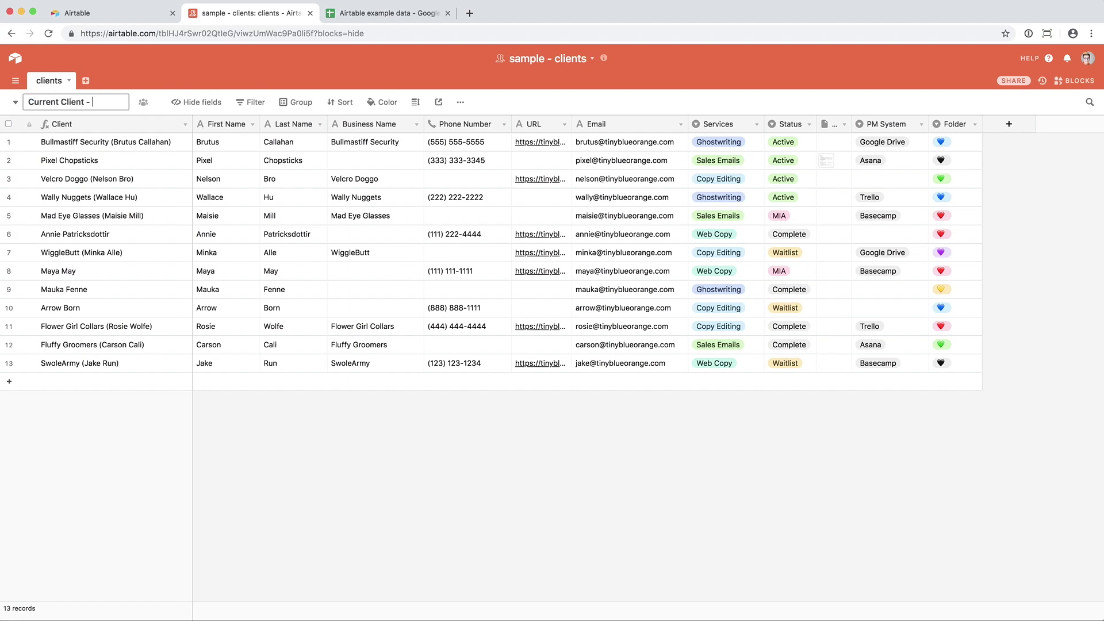
text(- Brutus)
key(Return)
click(461, 104)
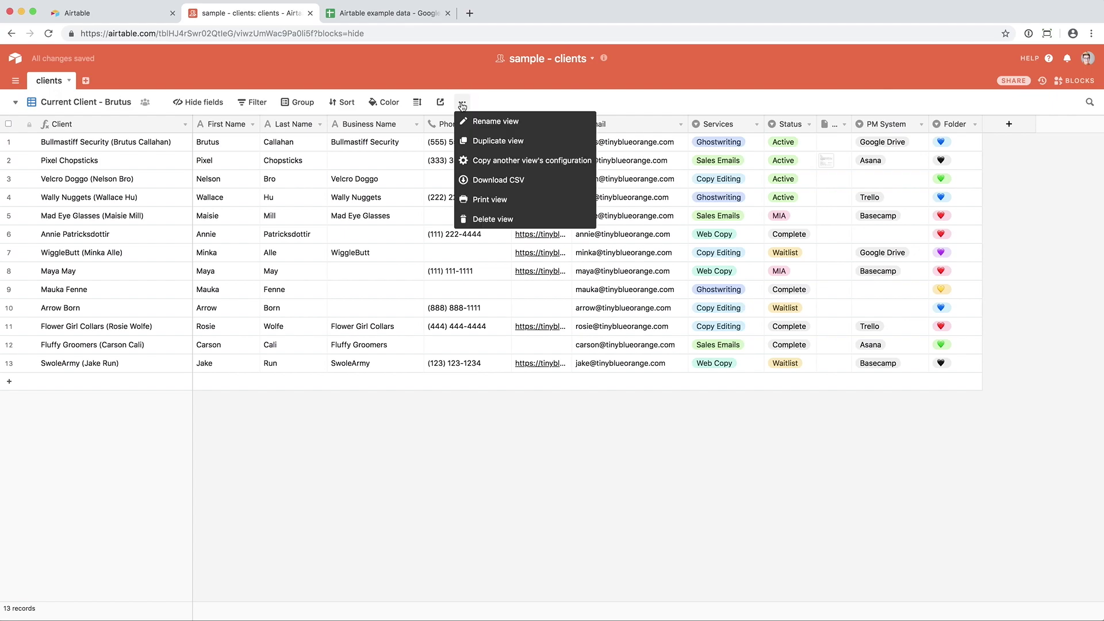
Step: Copy the Current Clients configuration into this view, including field visibility, groups and sorts
click(486, 164)
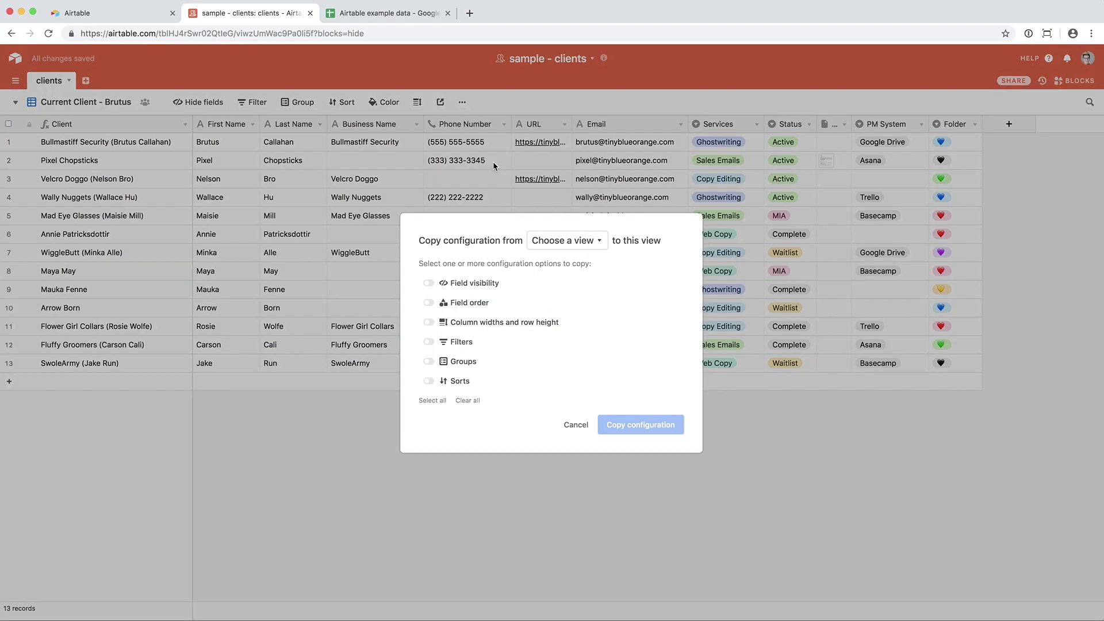
click(561, 241)
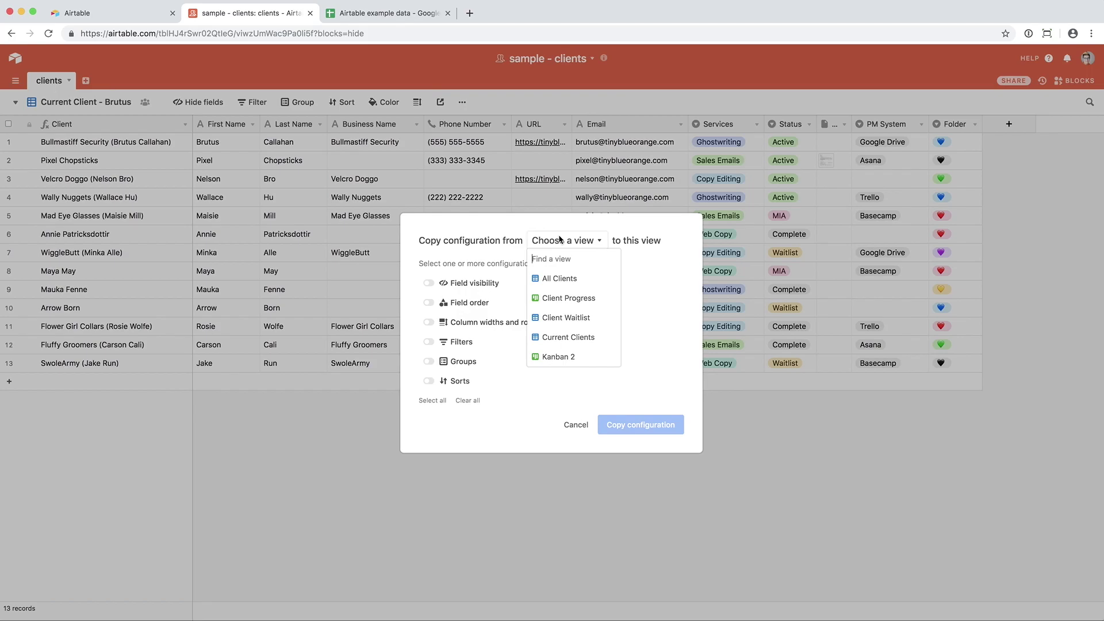
click(593, 339)
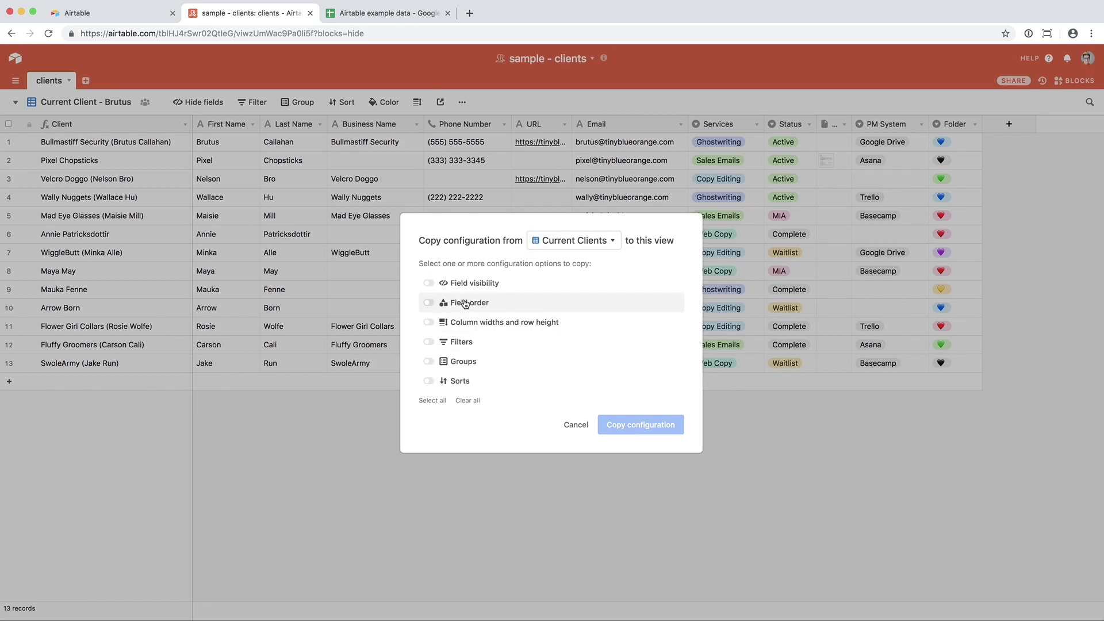
click(428, 284)
click(428, 283)
click(429, 284)
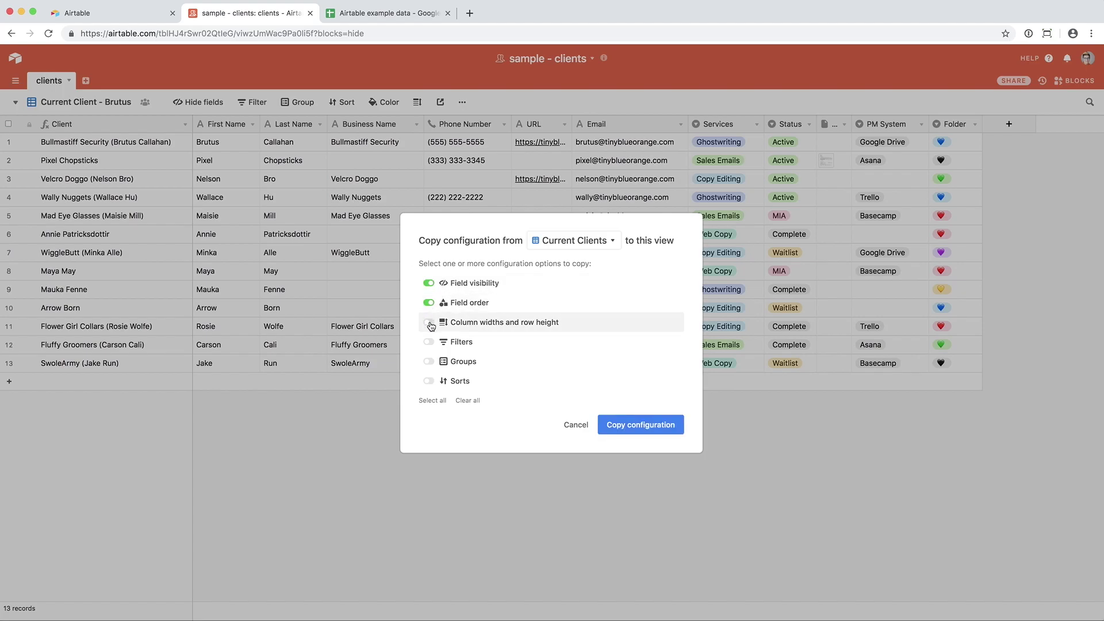
click(429, 361)
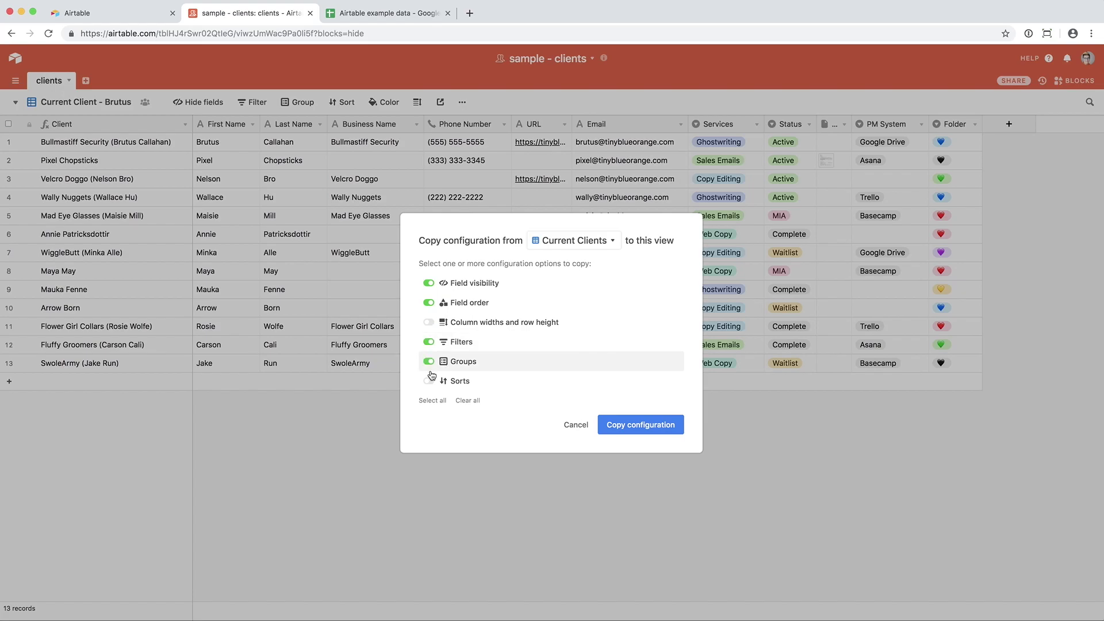
click(429, 380)
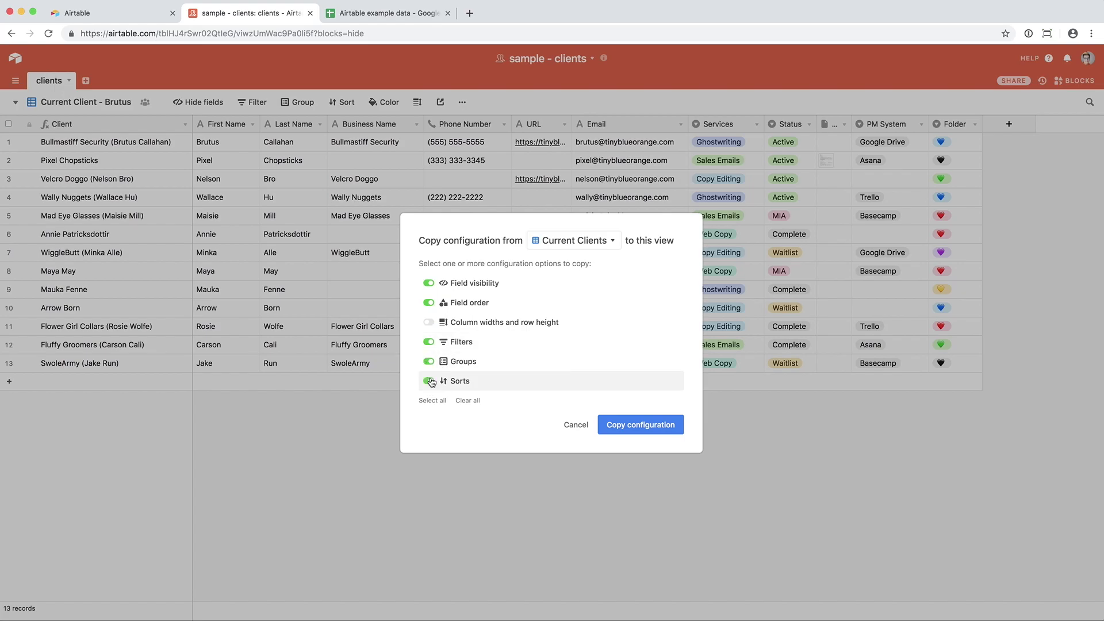
click(652, 424)
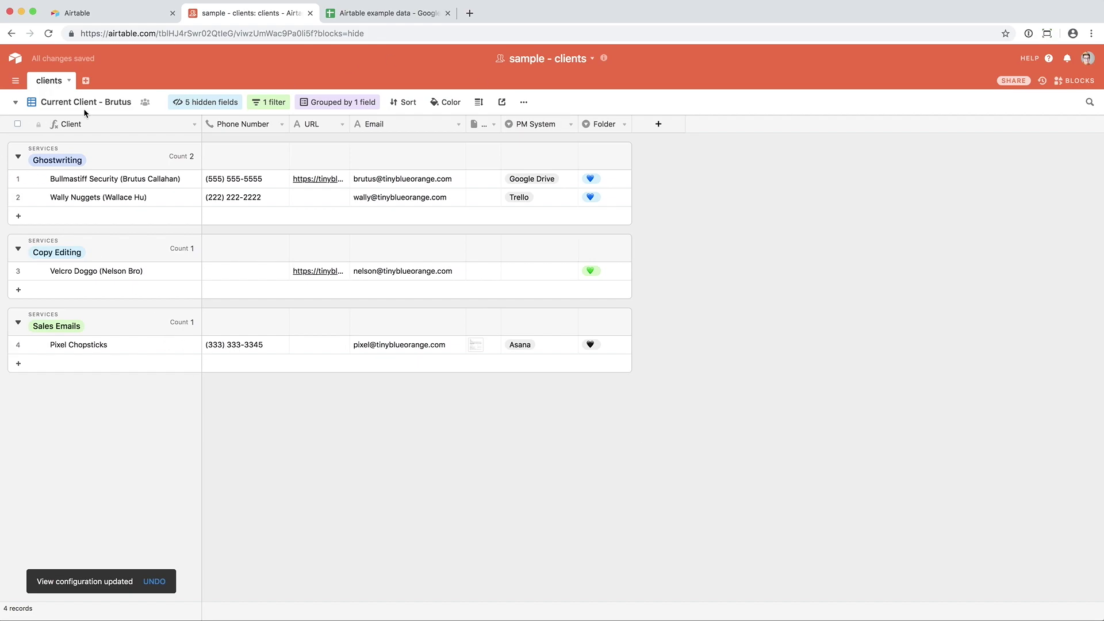
Step: Switch off Folder, URL and PM System in the hidden fields list, leaving eight fields hidden
click(203, 104)
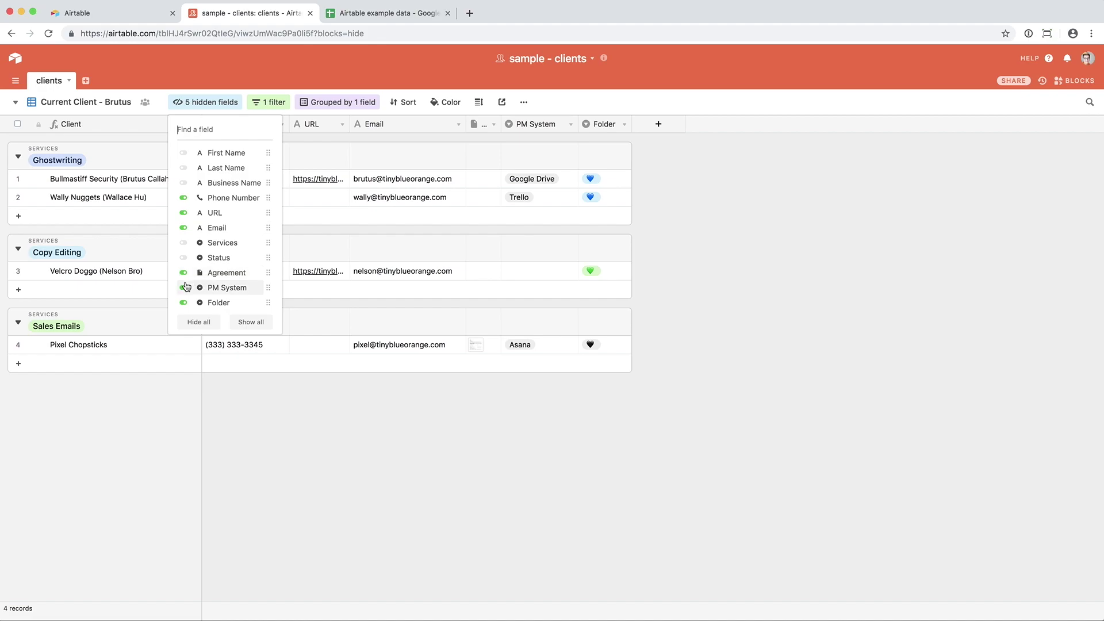
click(185, 305)
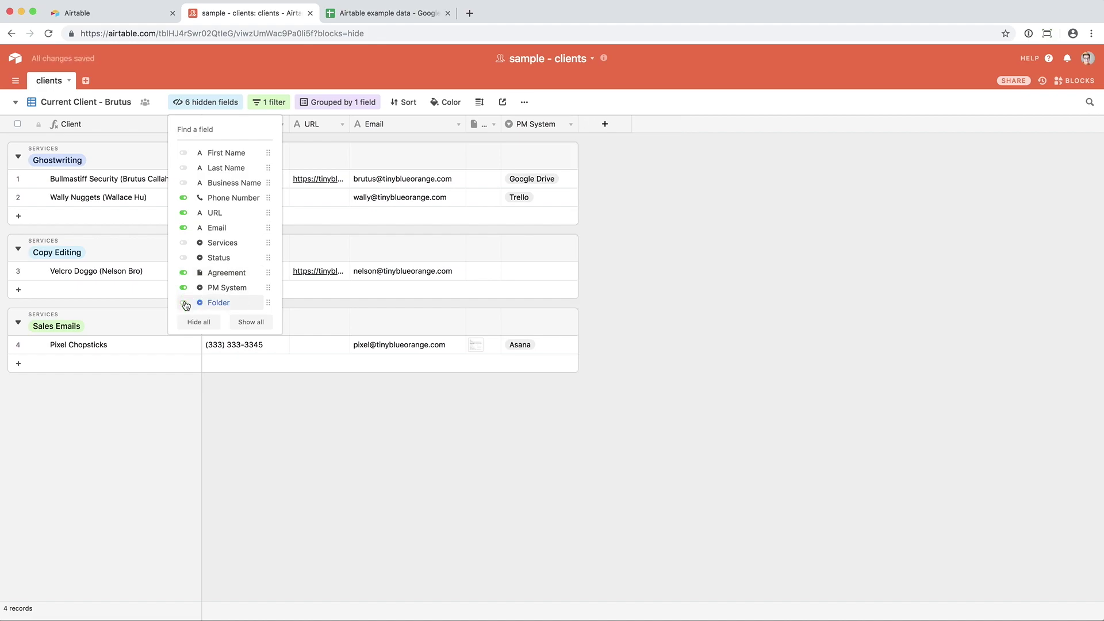
click(183, 213)
click(183, 288)
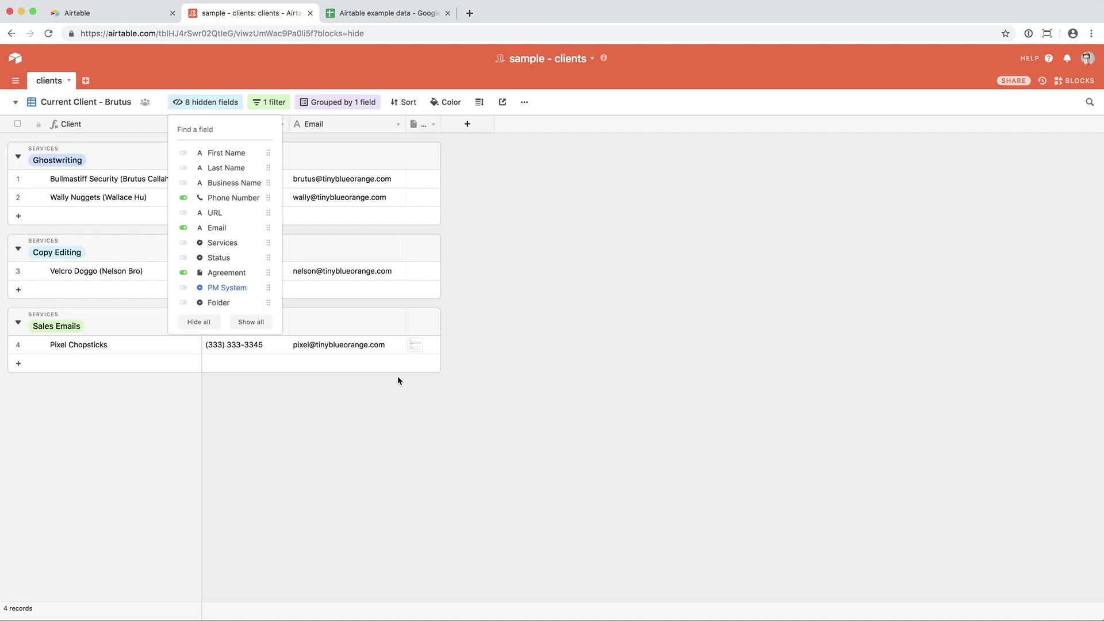
click(343, 458)
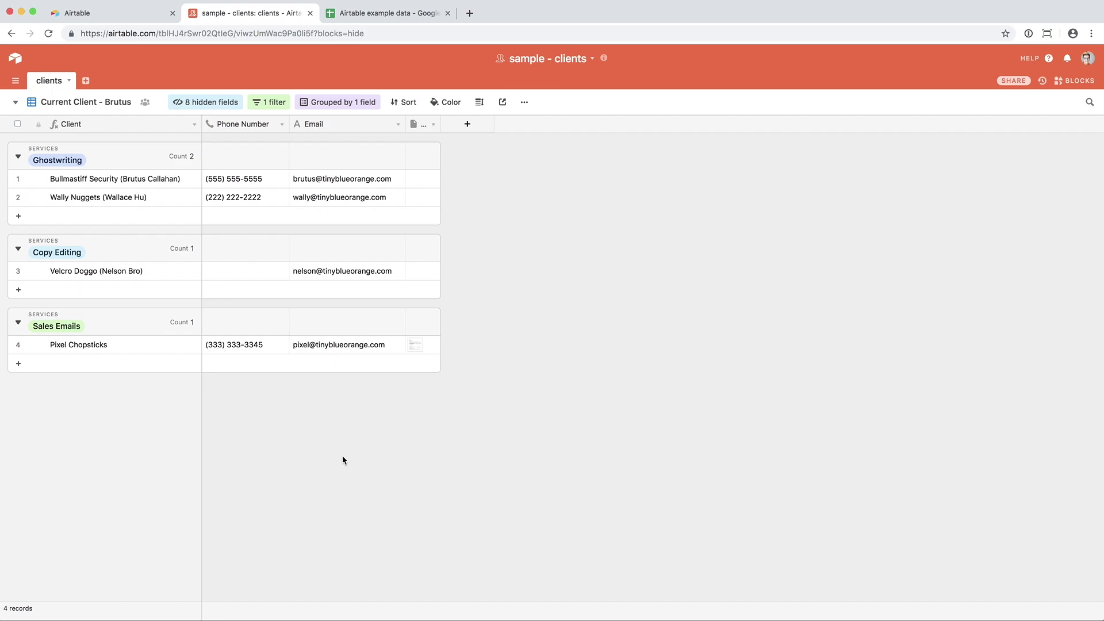
Step: Add a Last Name sort in Z→A order, reversing the two Ghostwriting clients
click(404, 102)
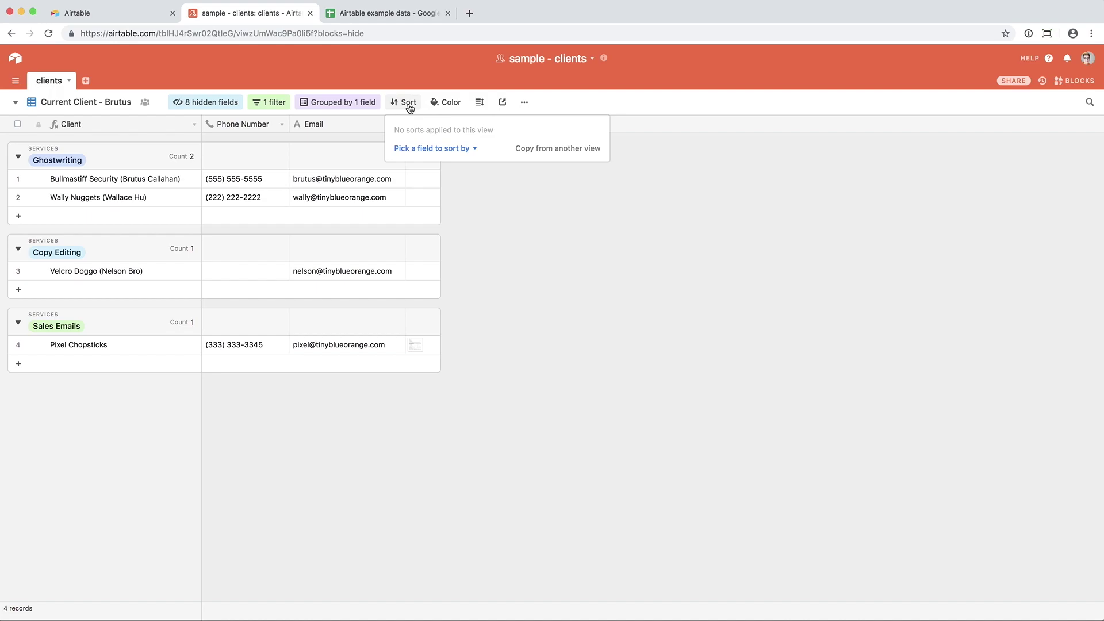
click(425, 148)
scroll(447, 264, down, 2)
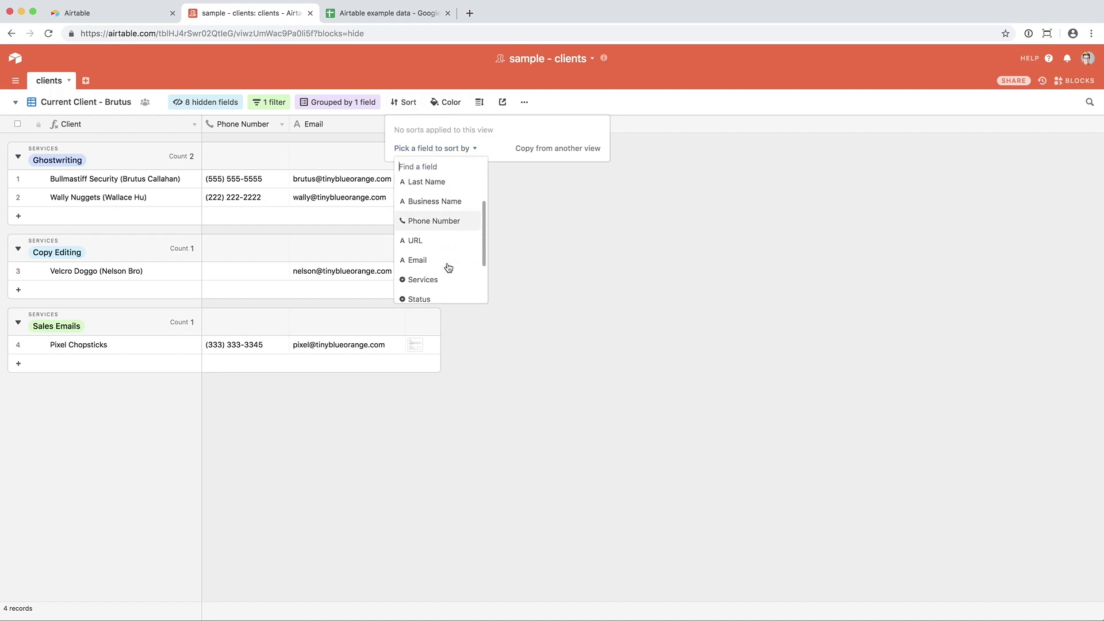
scroll(448, 266, up, 2)
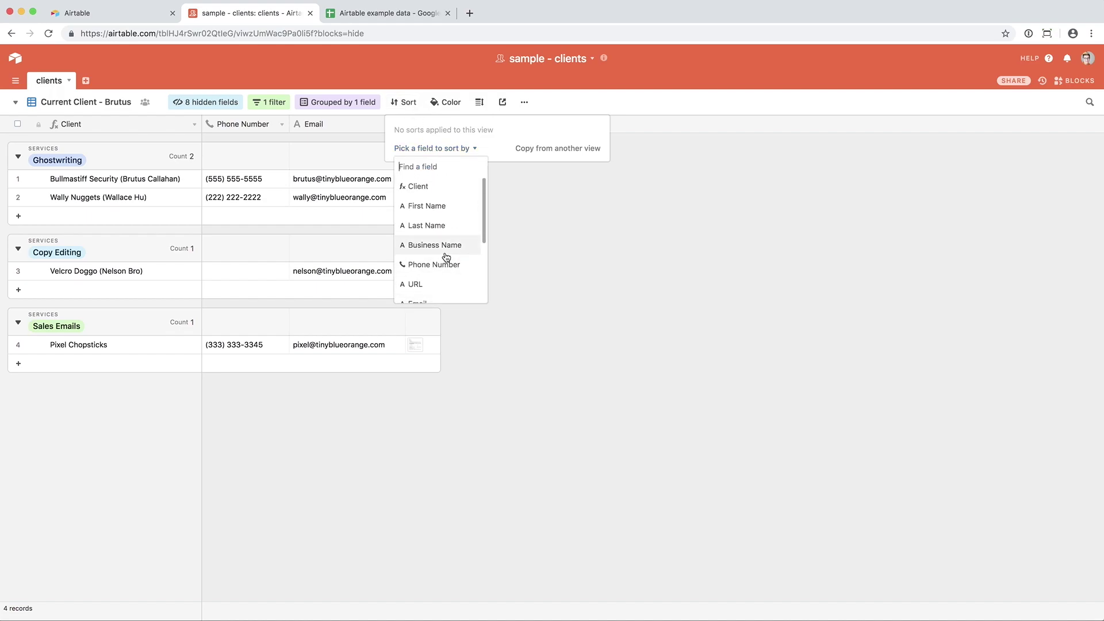
click(440, 226)
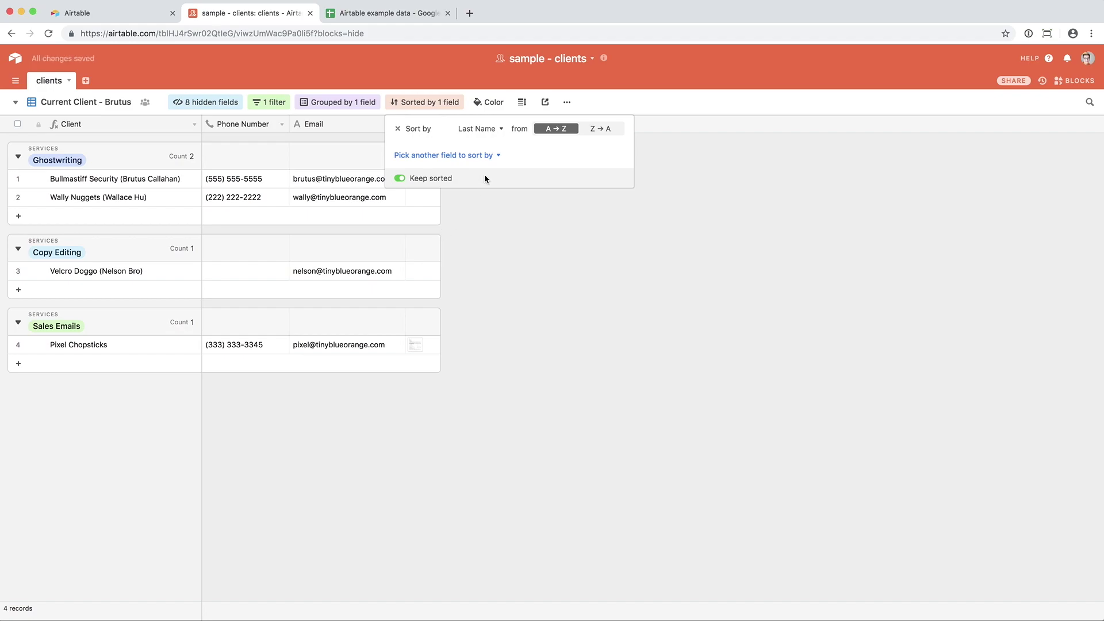
click(606, 130)
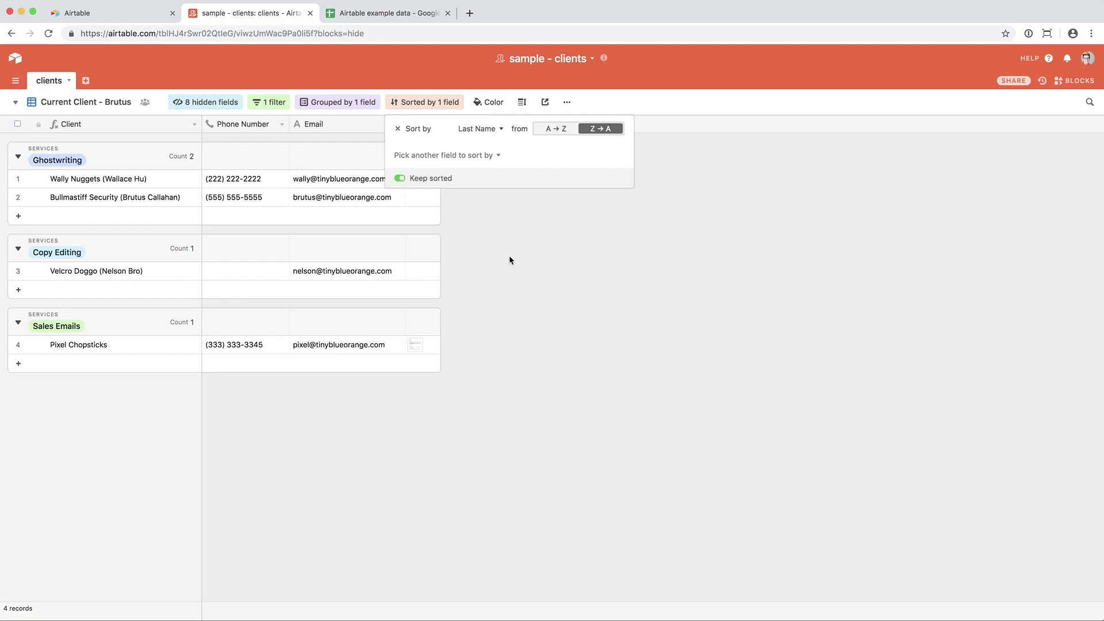
click(444, 432)
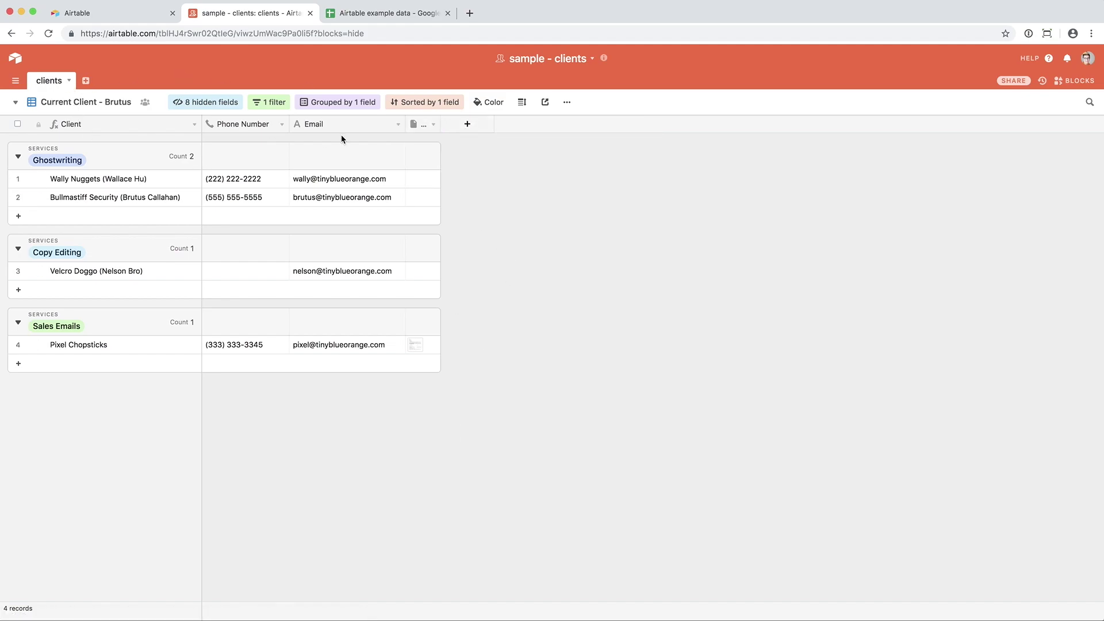
Step: Create a new Checkbox field named 'May Email'
click(467, 125)
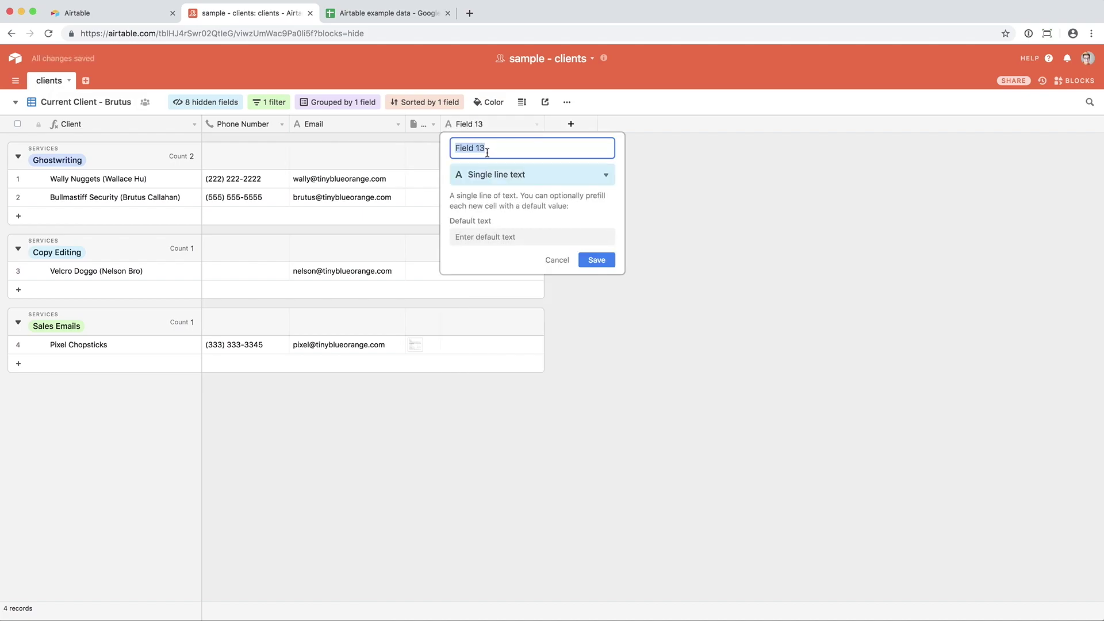
text(May Email)
click(496, 174)
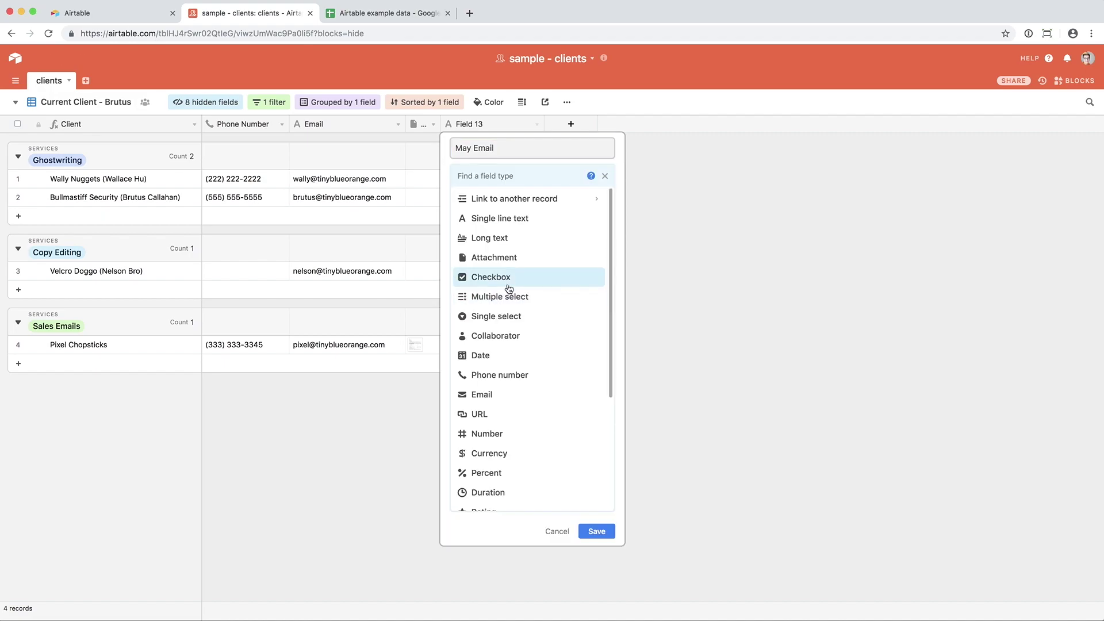
click(509, 278)
click(597, 258)
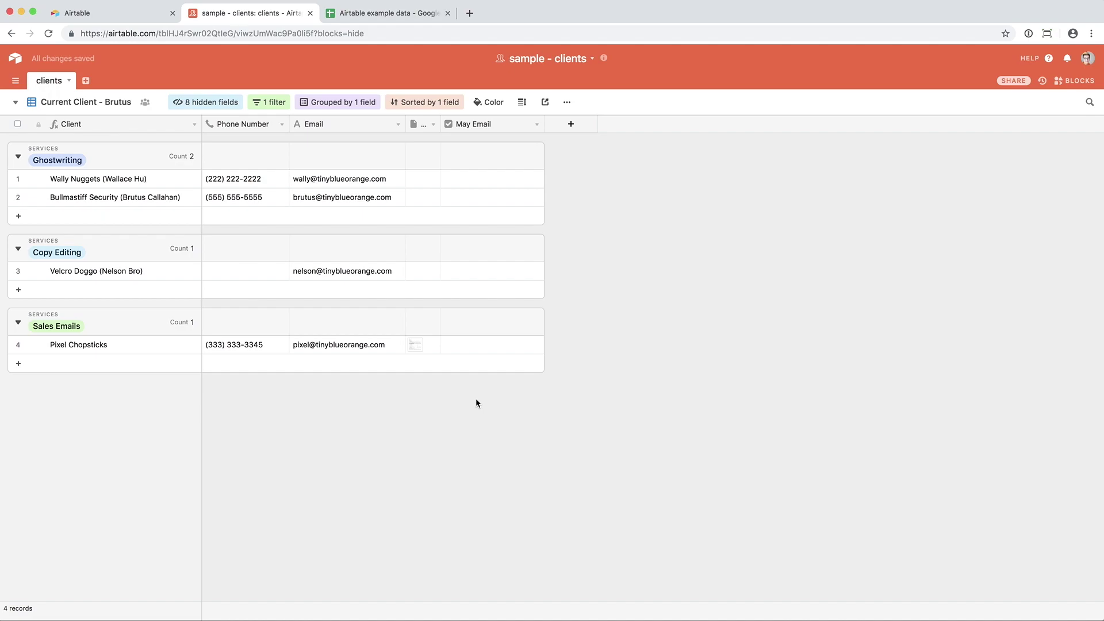
Step: Tick May Email for Velcro Doggo, Pixel Chopsticks and Wally Nuggets
click(490, 275)
click(492, 271)
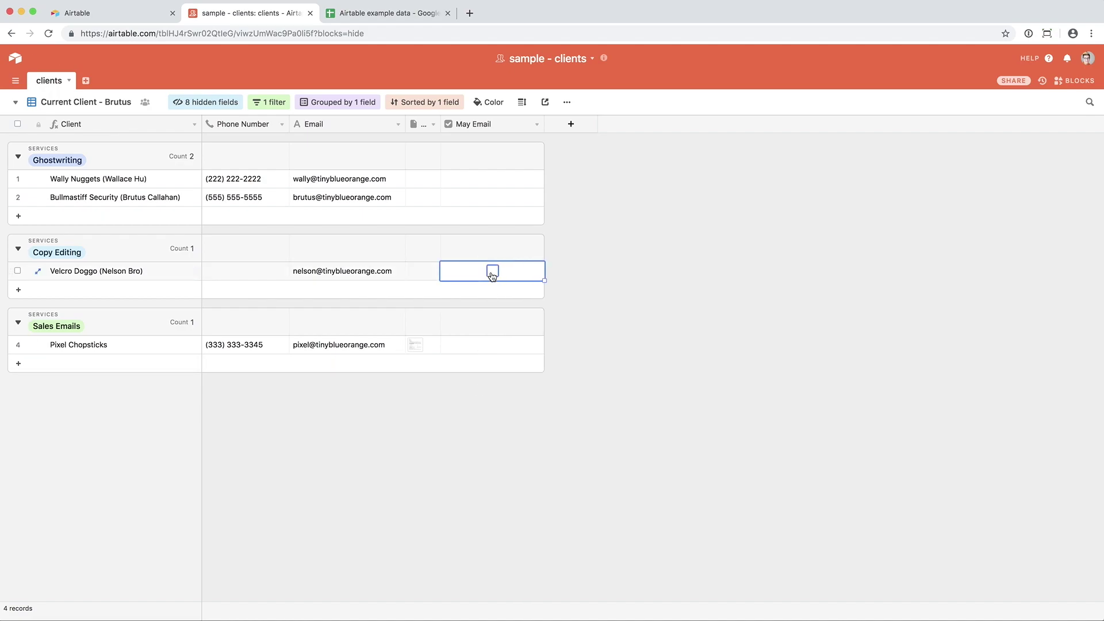
click(495, 347)
click(494, 346)
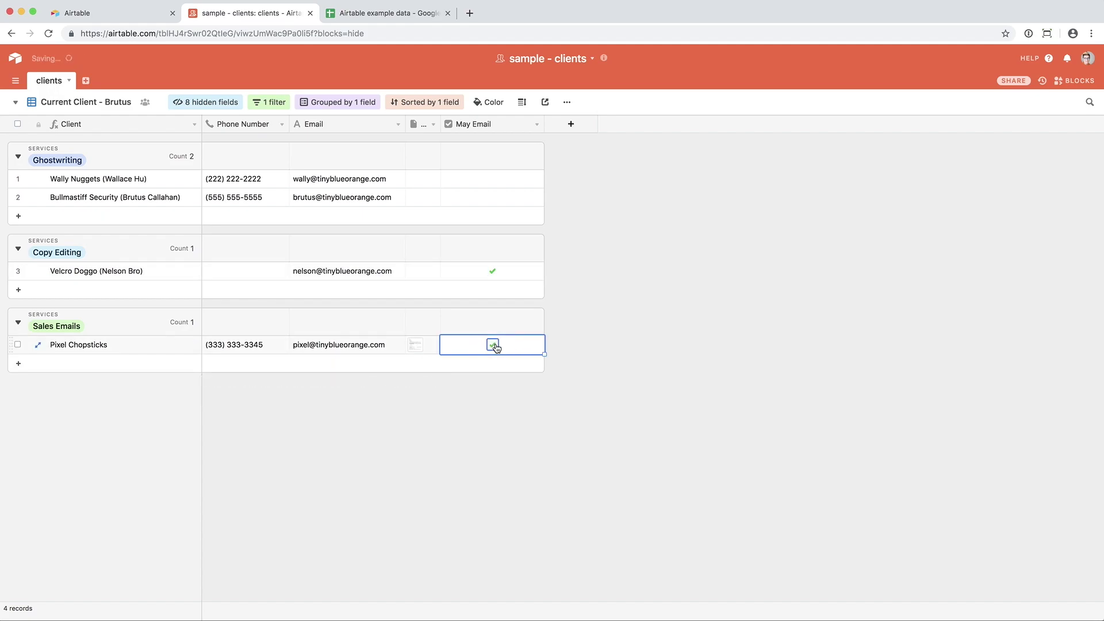
click(493, 183)
click(493, 179)
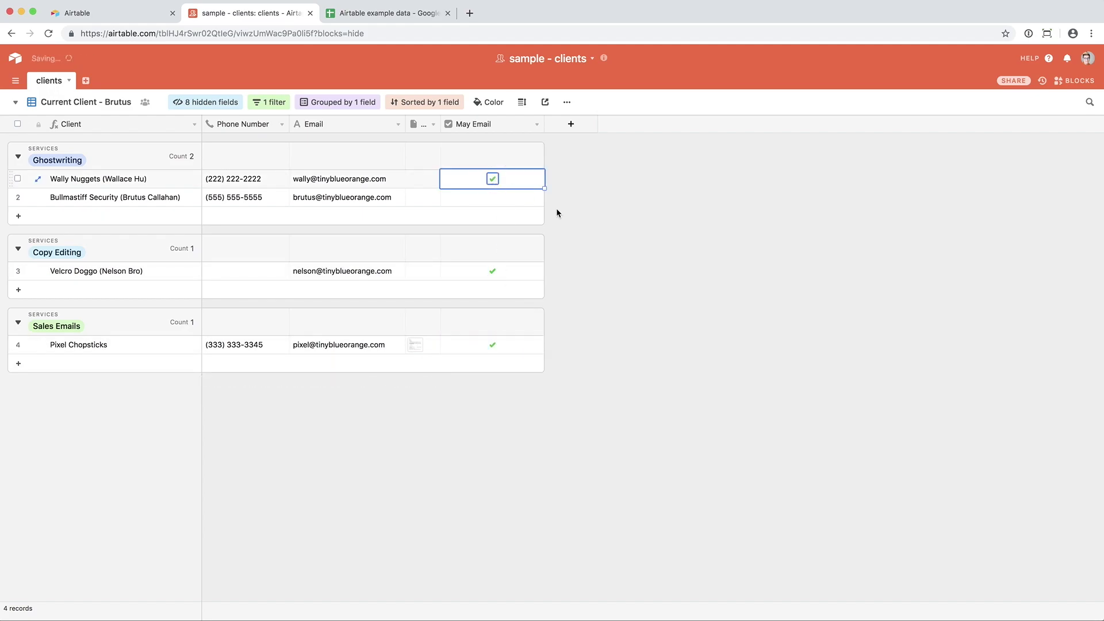
click(557, 211)
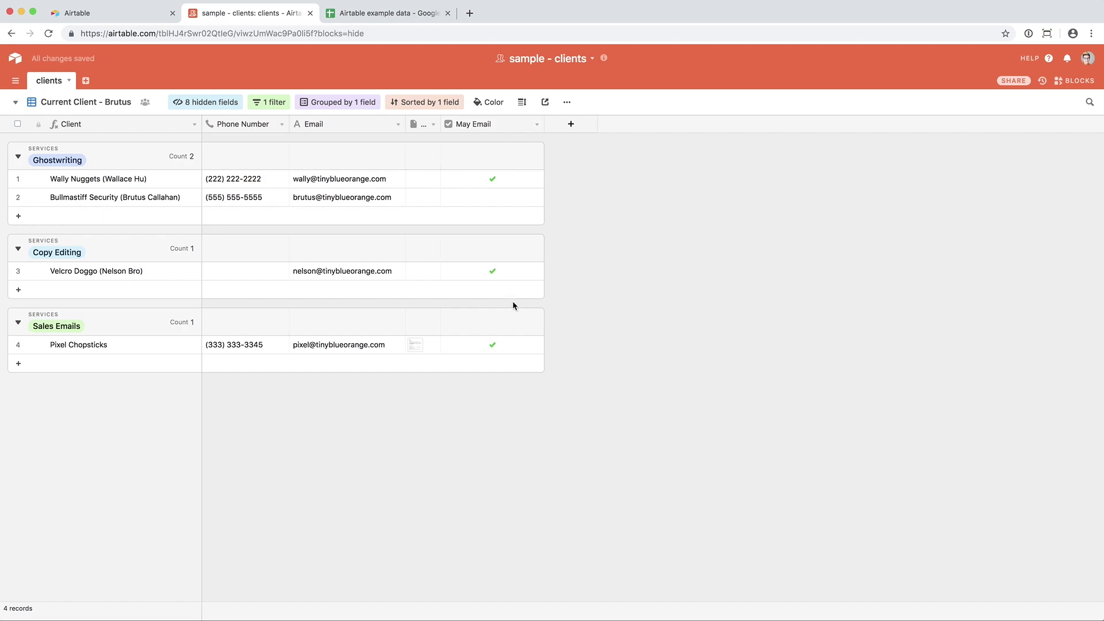
click(98, 103)
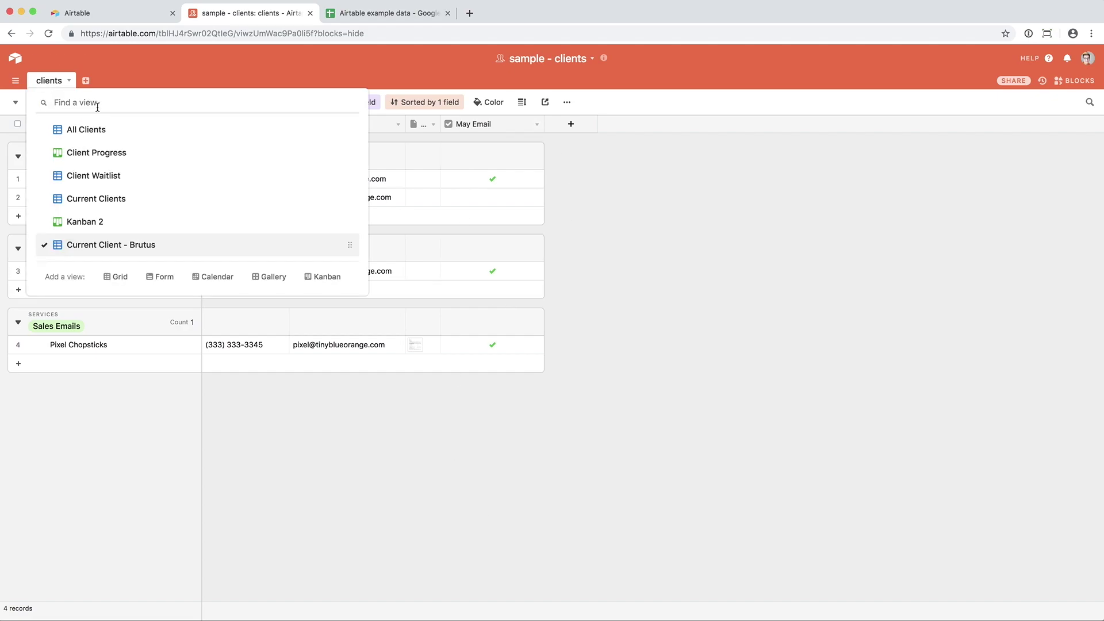
Step: Switch to the Current Clients view and review which fields it hides
click(96, 201)
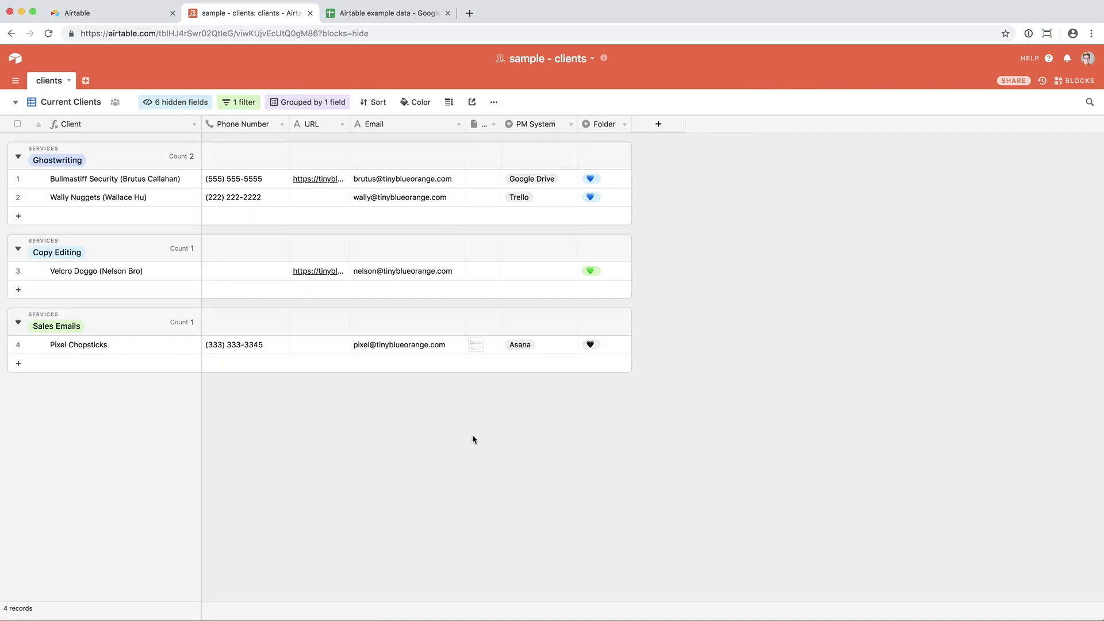
click(177, 105)
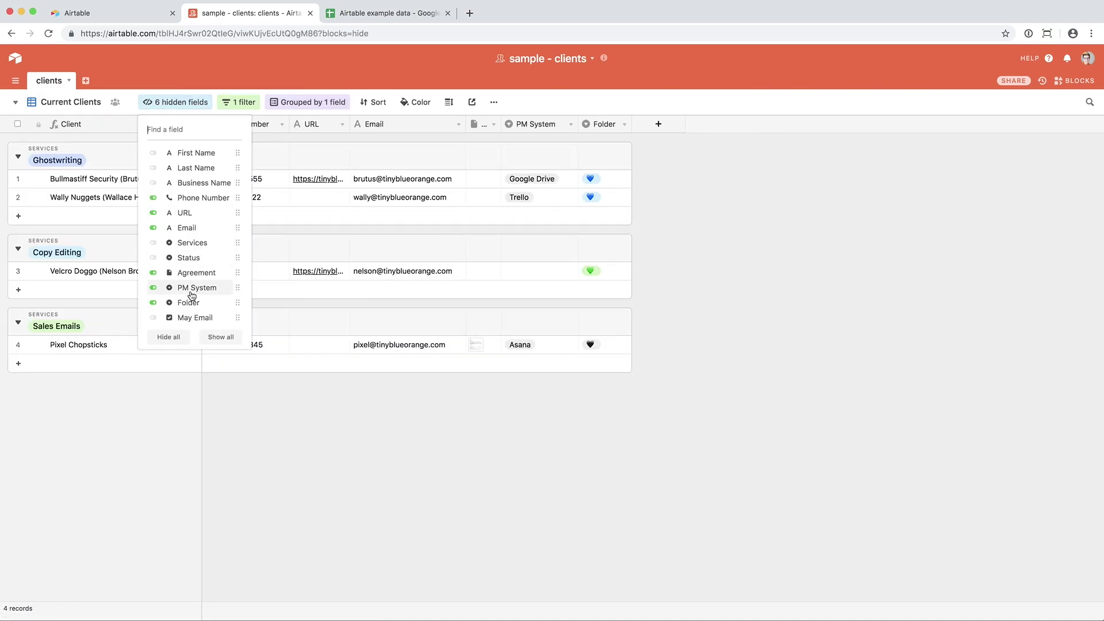
click(268, 418)
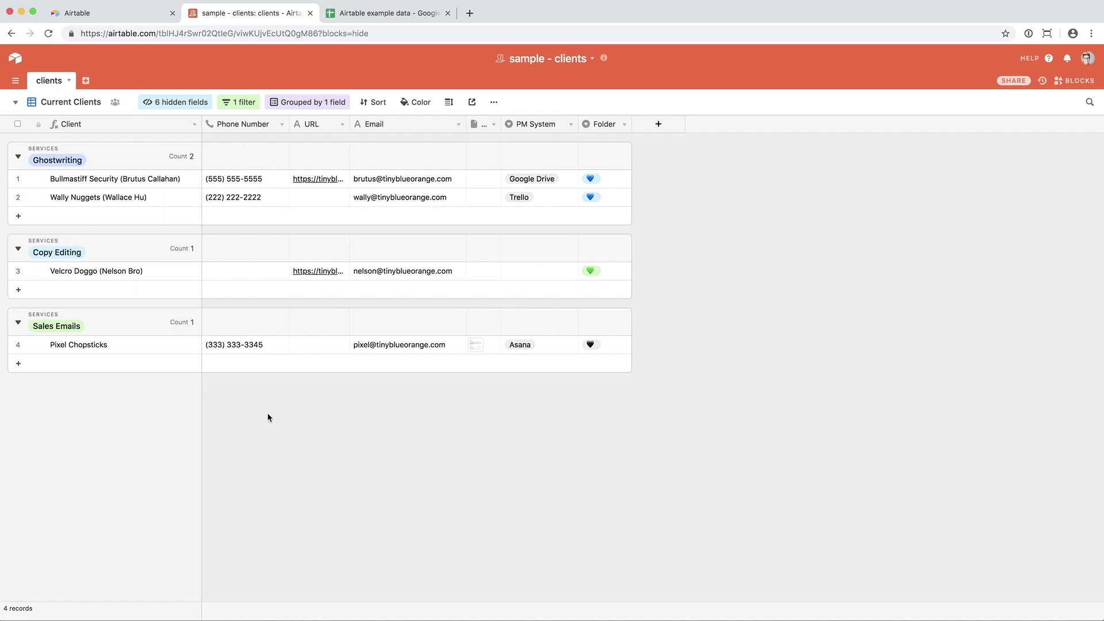
Step: Switch to the All Clients view, then go to the Airtable bases home page
click(91, 102)
click(75, 146)
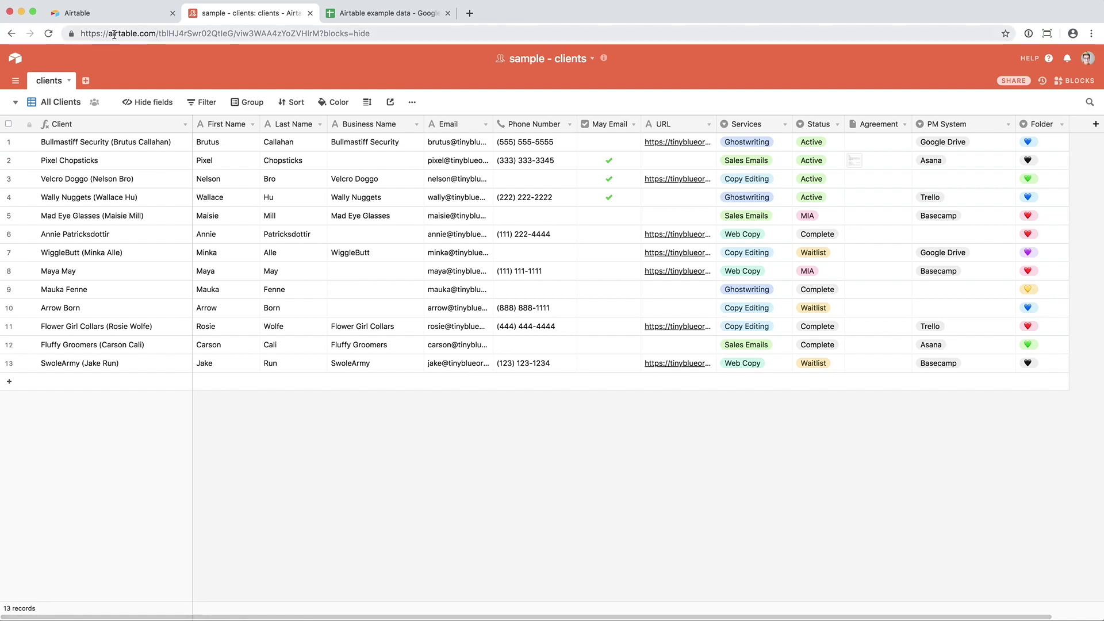
click(115, 13)
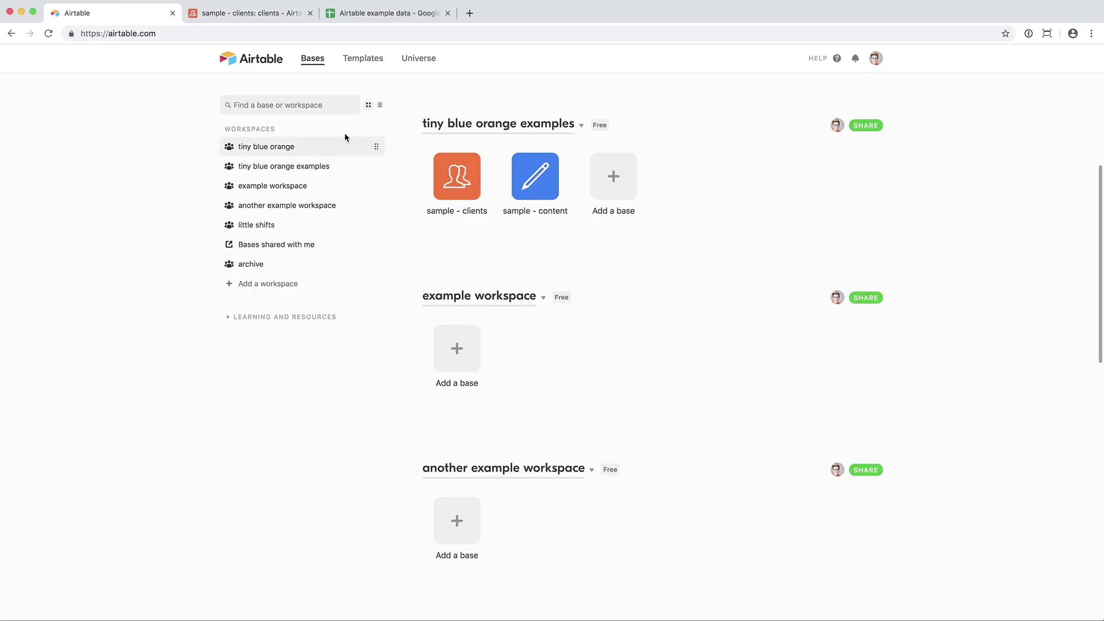
Step: Go back to the 'sample - clients' base via its browser tab
click(263, 17)
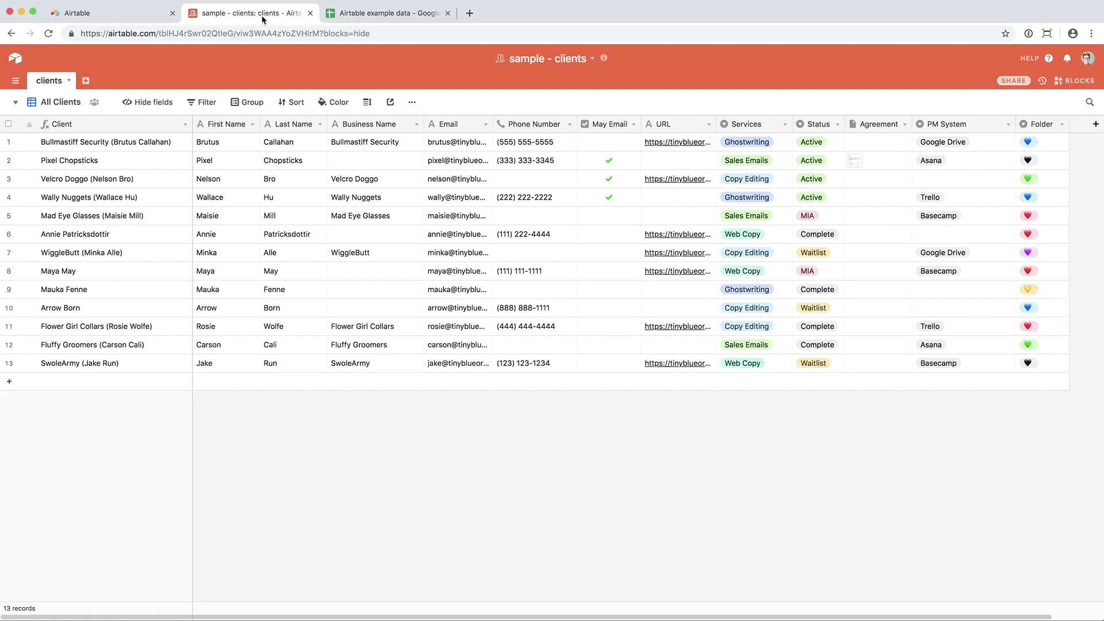